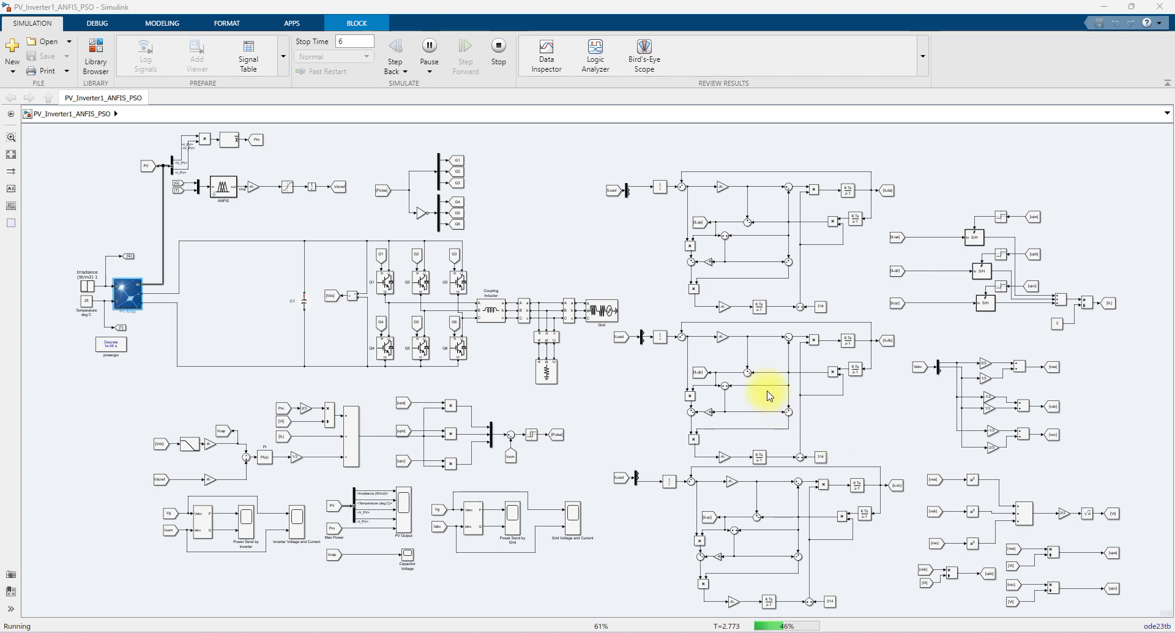
# Outline the PV array, inverter bridge, coupling inductor, grid and load in the power circuit with the annotation pen.
pyautogui.press('F9')
pyautogui.moveTo(595, 395); pyautogui.dragTo(673, 367)
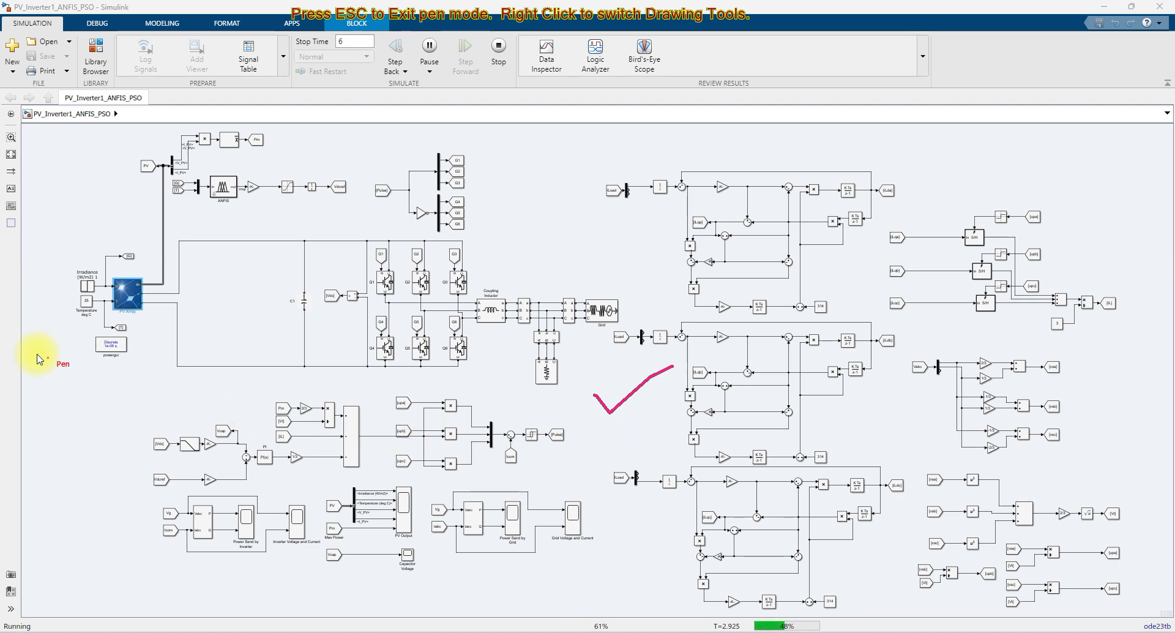
pyautogui.moveTo(95, 318)
pyautogui.mouseDown()
pyautogui.moveTo(159, 309)
pyautogui.moveTo(156, 254)
pyautogui.moveTo(100, 257)
pyautogui.moveTo(96, 326)
pyautogui.mouseUp()
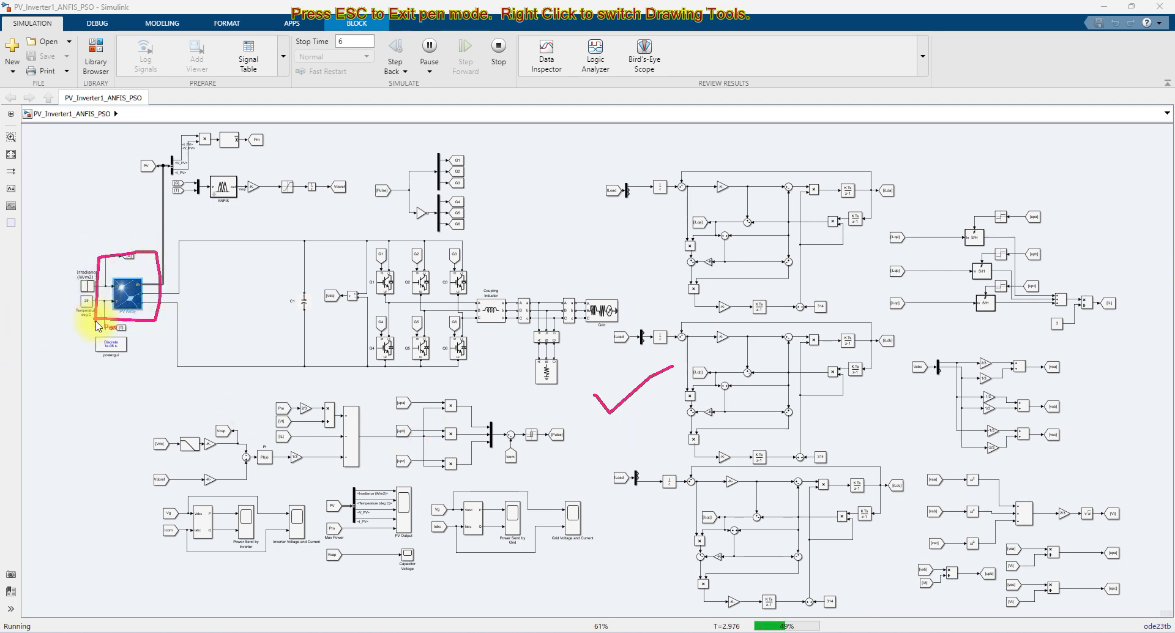
pyautogui.moveTo(355, 234)
pyautogui.mouseDown()
pyautogui.moveTo(345, 367)
pyautogui.moveTo(469, 364)
pyautogui.moveTo(457, 233)
pyautogui.moveTo(354, 236)
pyautogui.mouseUp()
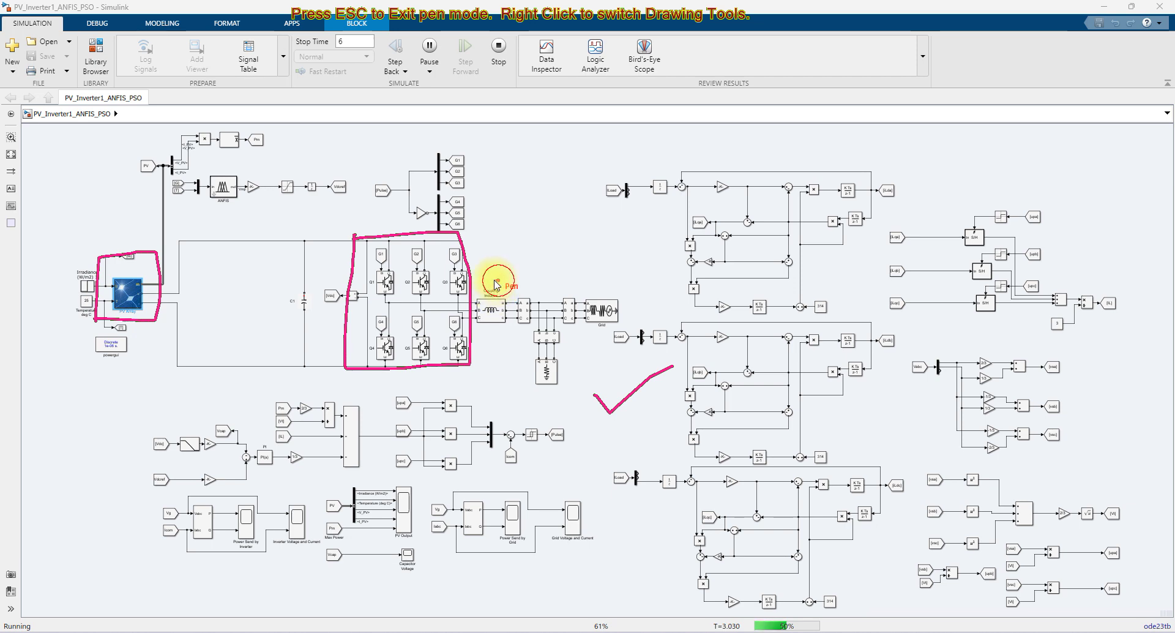
pyautogui.moveTo(495, 282)
pyautogui.mouseDown()
pyautogui.moveTo(465, 315)
pyautogui.moveTo(486, 333)
pyautogui.moveTo(508, 321)
pyautogui.moveTo(499, 282)
pyautogui.mouseUp()
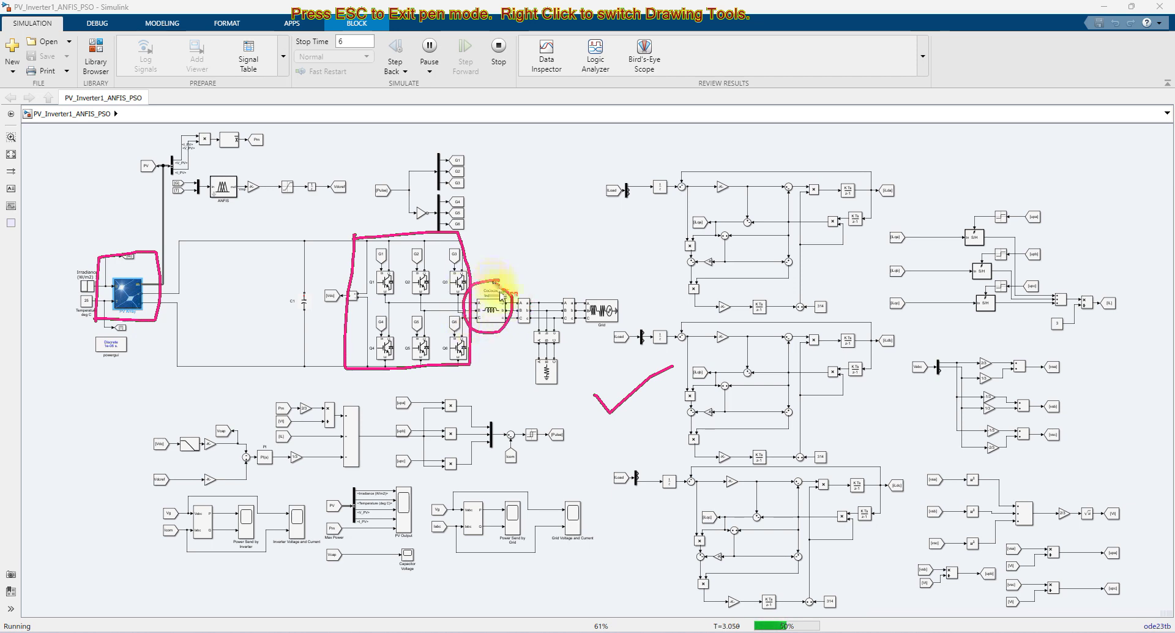
pyautogui.moveTo(608, 291)
pyautogui.mouseDown()
pyautogui.moveTo(571, 293)
pyautogui.moveTo(568, 315)
pyautogui.moveTo(608, 334)
pyautogui.moveTo(627, 312)
pyautogui.moveTo(588, 284)
pyautogui.mouseUp()
pyautogui.moveTo(568, 344)
pyautogui.mouseDown()
pyautogui.moveTo(528, 329)
pyautogui.moveTo(513, 382)
pyautogui.moveTo(550, 387)
pyautogui.moveTo(572, 343)
pyautogui.mouseUp()
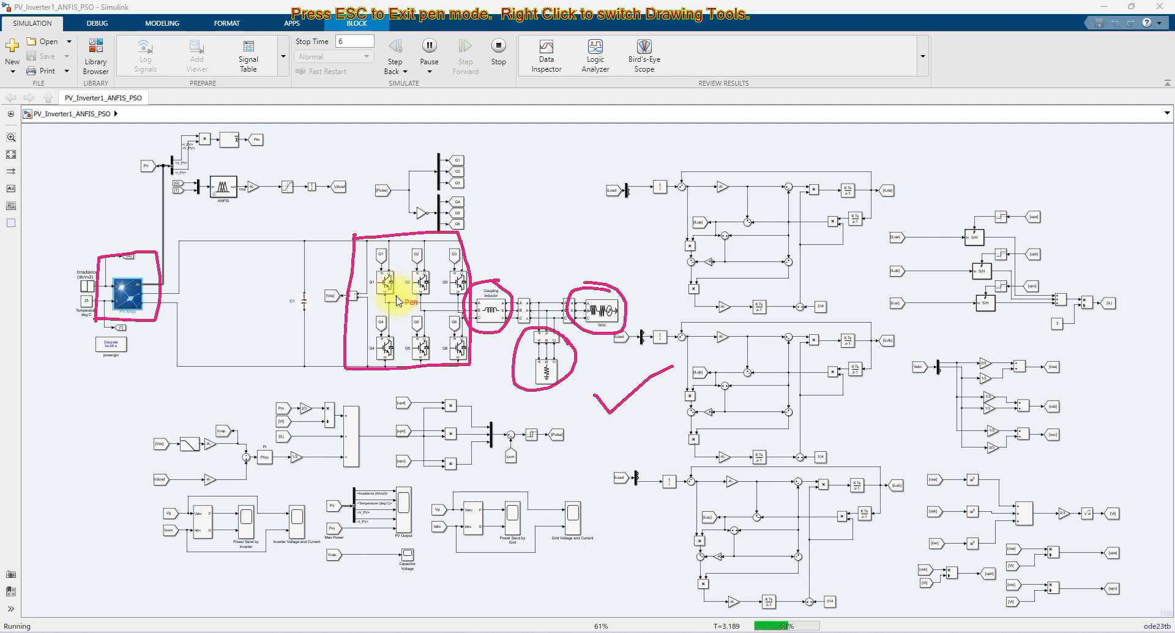
# Tick the ANFIS block and the inverter control section with the annotation pen, and clear the markings.
pyautogui.moveTo(192, 207); pyautogui.dragTo(266, 178)
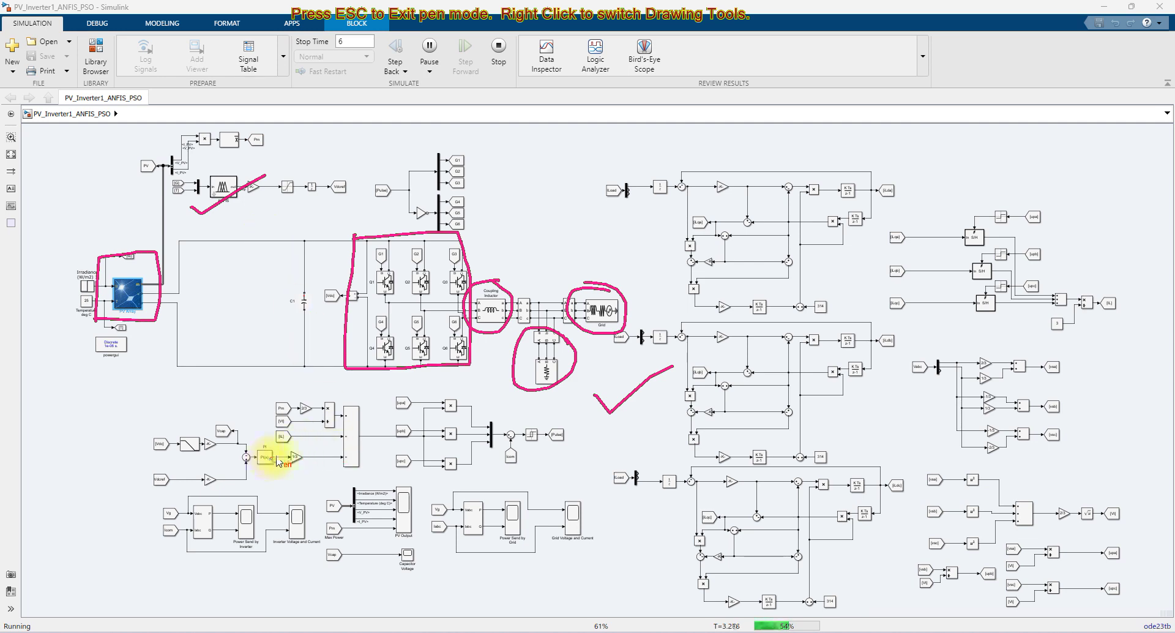
pyautogui.moveTo(295, 468)
pyautogui.mouseDown()
pyautogui.moveTo(316, 478)
pyautogui.moveTo(431, 407)
pyautogui.mouseUp()
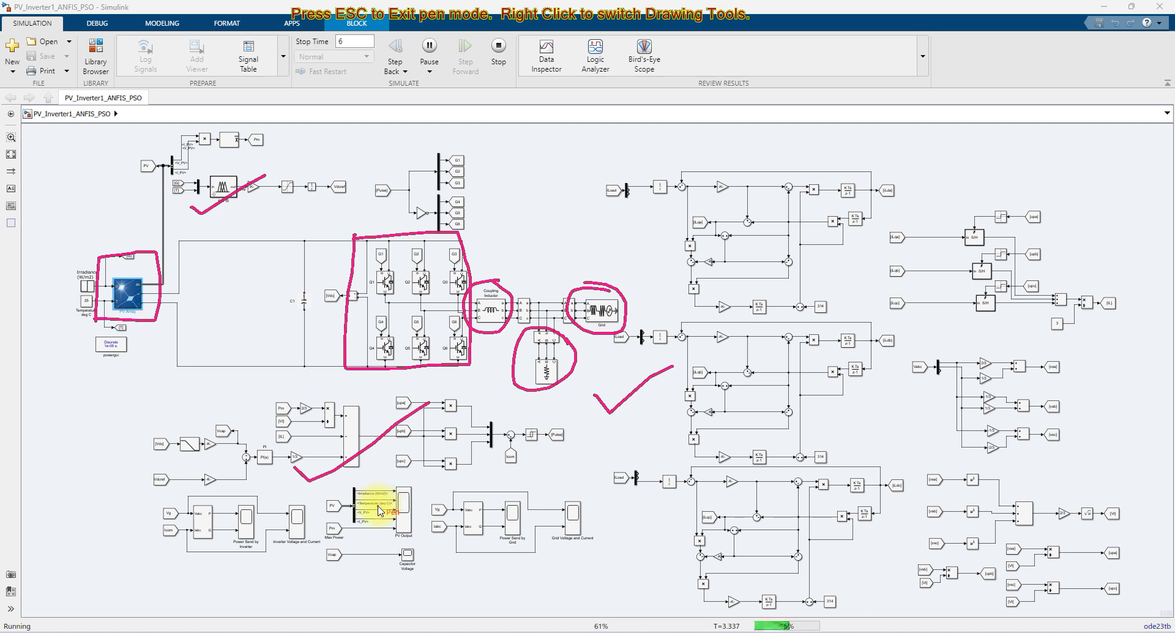
pyautogui.press('Escape')
# Review the PV Array block's parameters, including its parallel strings and module data, and close them.
pyautogui.doubleClick(122, 290)
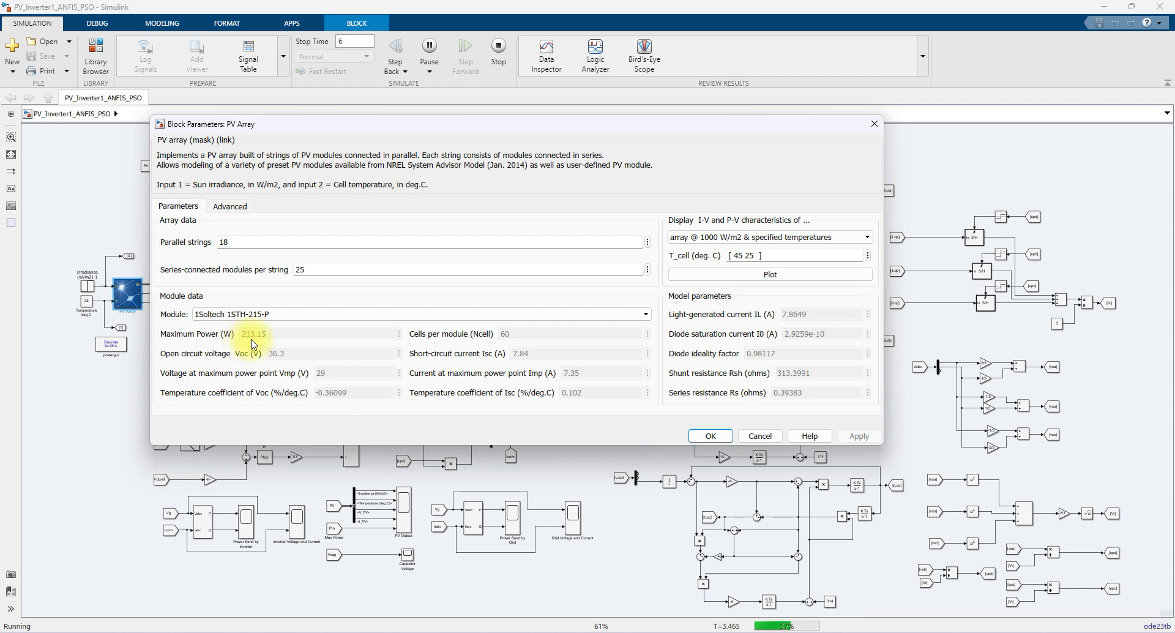
pyautogui.doubleClick(257, 242)
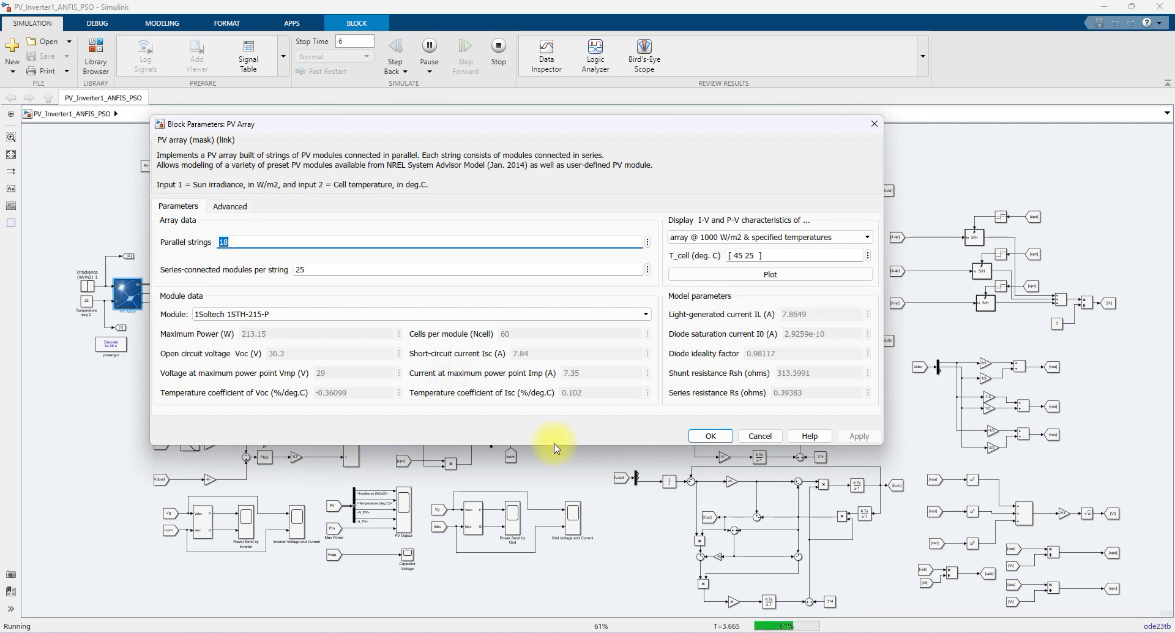
pyautogui.click(704, 435)
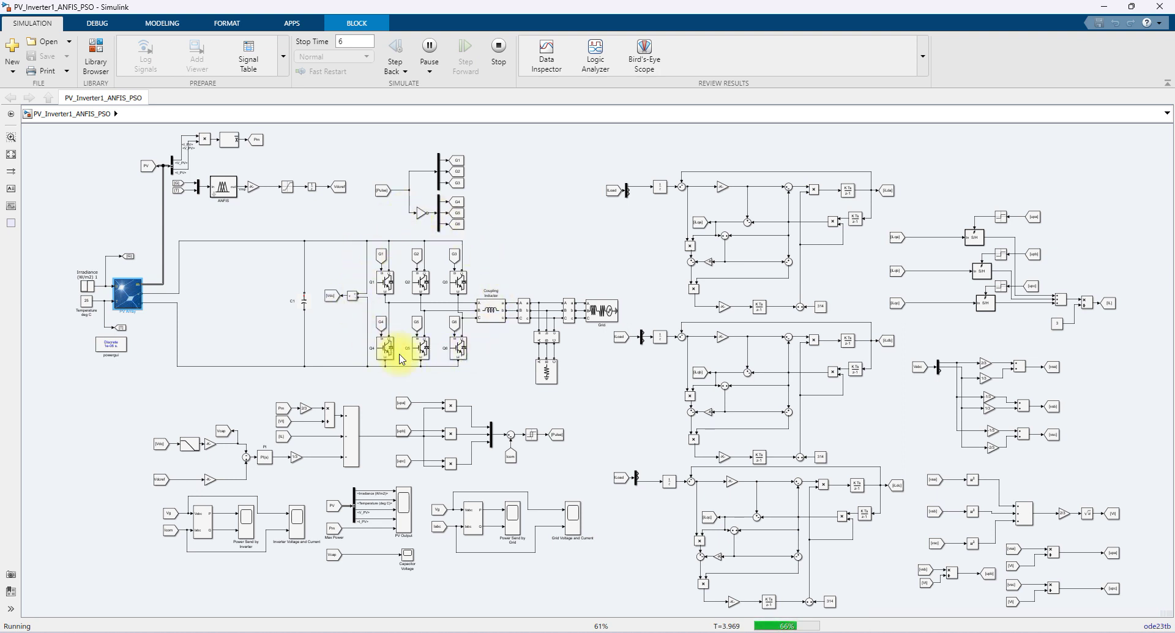
# Mark the Vdcref output of the ANFIS branch and the Vdc measurement beside the inverter bridge with the annotation pen.
pyautogui.click(417, 323)
pyautogui.click(344, 321)
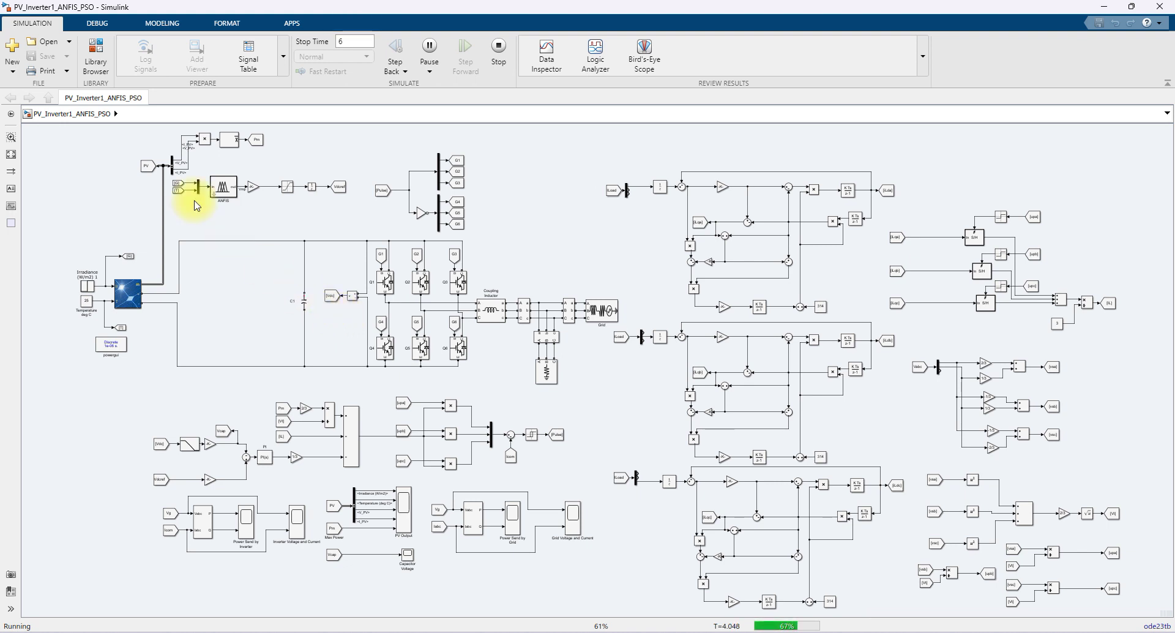
pyautogui.scroll(3, 187, 169)
pyautogui.scroll(-2, 186, 168)
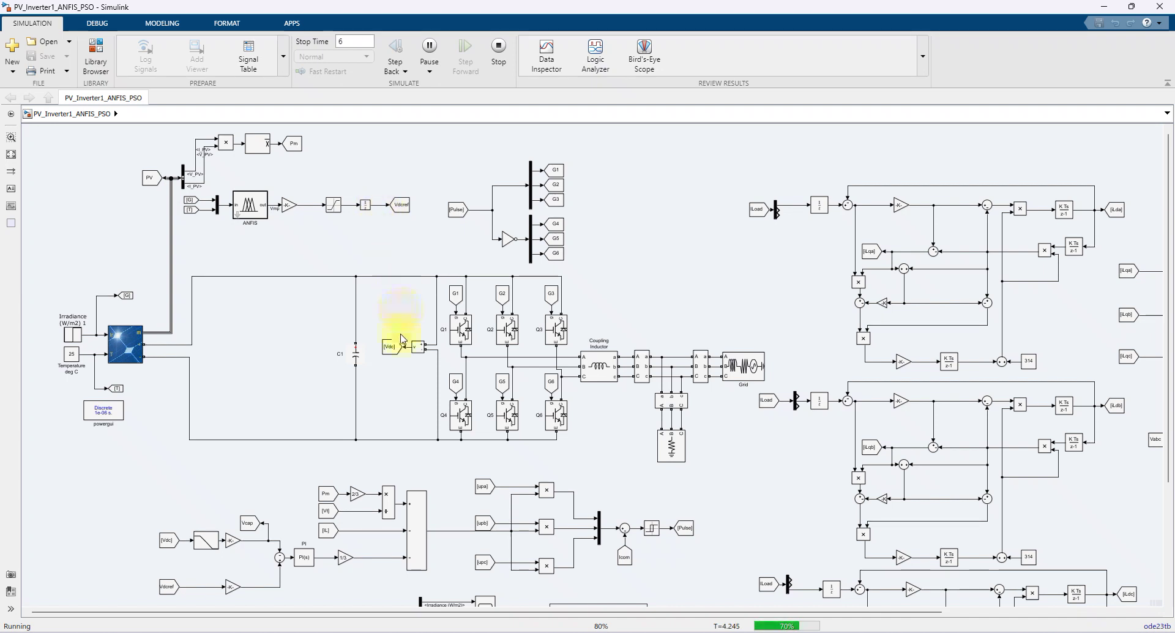
pyautogui.press('F9')
pyautogui.moveTo(371, 216); pyautogui.dragTo(422, 195)
pyautogui.moveTo(415, 336)
pyautogui.mouseDown()
pyautogui.moveTo(375, 357)
pyautogui.moveTo(402, 376)
pyautogui.moveTo(448, 366)
pyautogui.moveTo(442, 333)
pyautogui.moveTo(414, 328)
pyautogui.mouseUp()
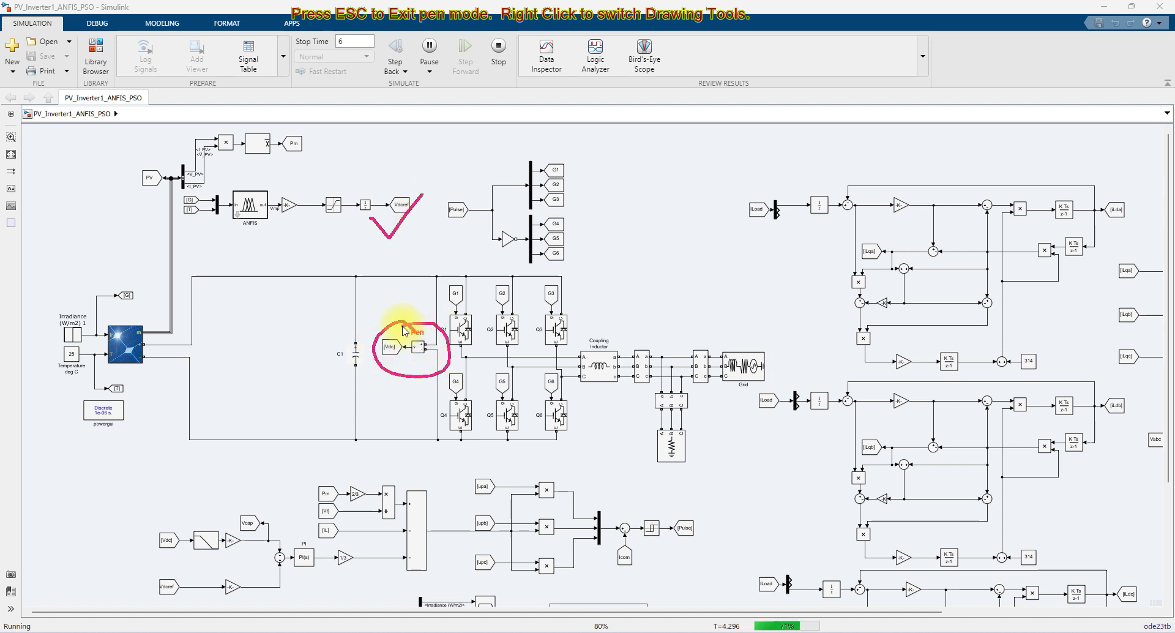
# Draw arrows along the DC link across capacitor C1 and tick the PV array block.
pyautogui.moveTo(347, 281)
pyautogui.mouseDown()
pyautogui.moveTo(351, 295)
pyautogui.moveTo(345, 279)
pyautogui.mouseUp()
pyautogui.moveTo(348, 384)
pyautogui.mouseDown()
pyautogui.moveTo(350, 440)
pyautogui.moveTo(354, 422)
pyautogui.mouseUp()
pyautogui.click(128, 352)
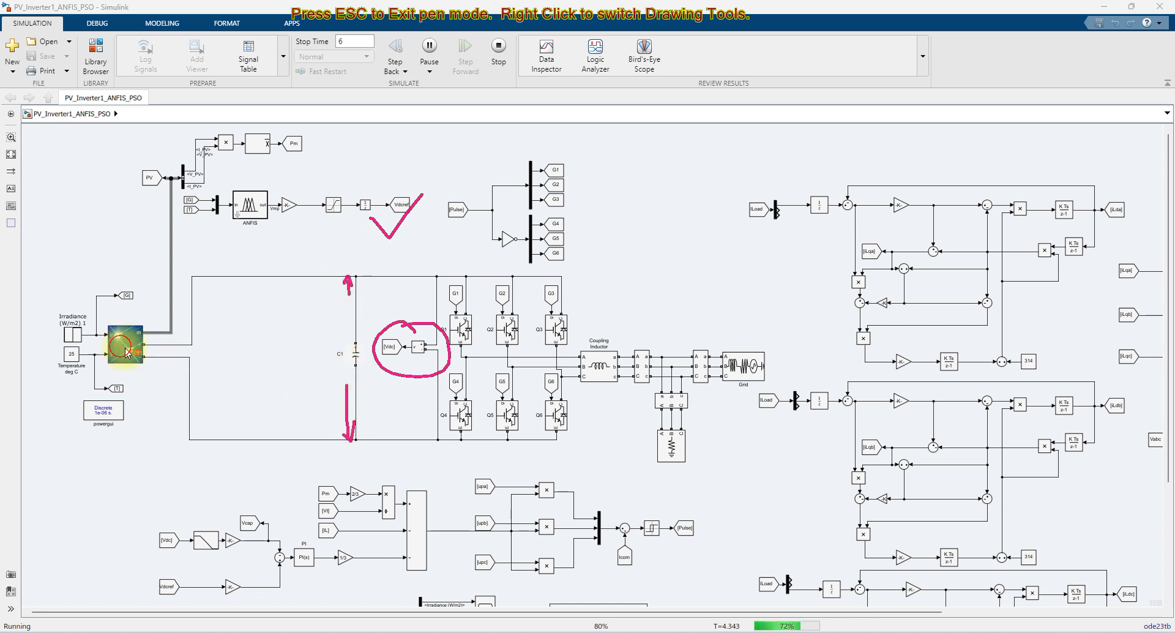
pyautogui.moveTo(127, 352); pyautogui.dragTo(156, 325)
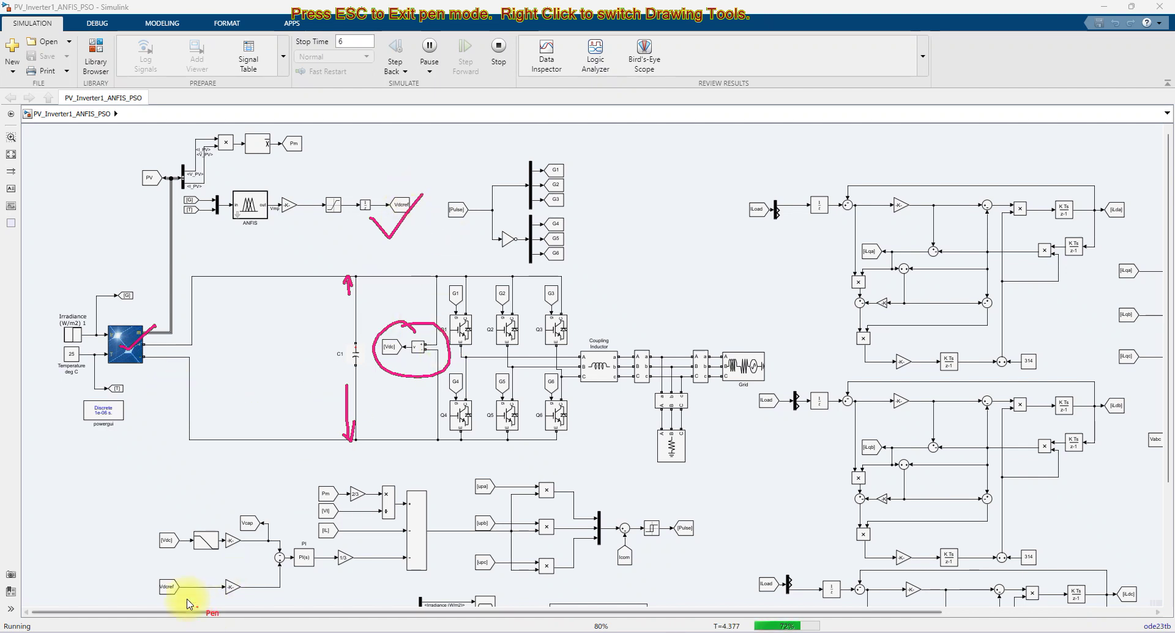
# Tick the Vdcref and Vdc inputs, sum, PI and 1/3 gain of the voltage controller, circle the load branch, and clear the markings.
pyautogui.moveTo(150, 586); pyautogui.dragTo(178, 582)
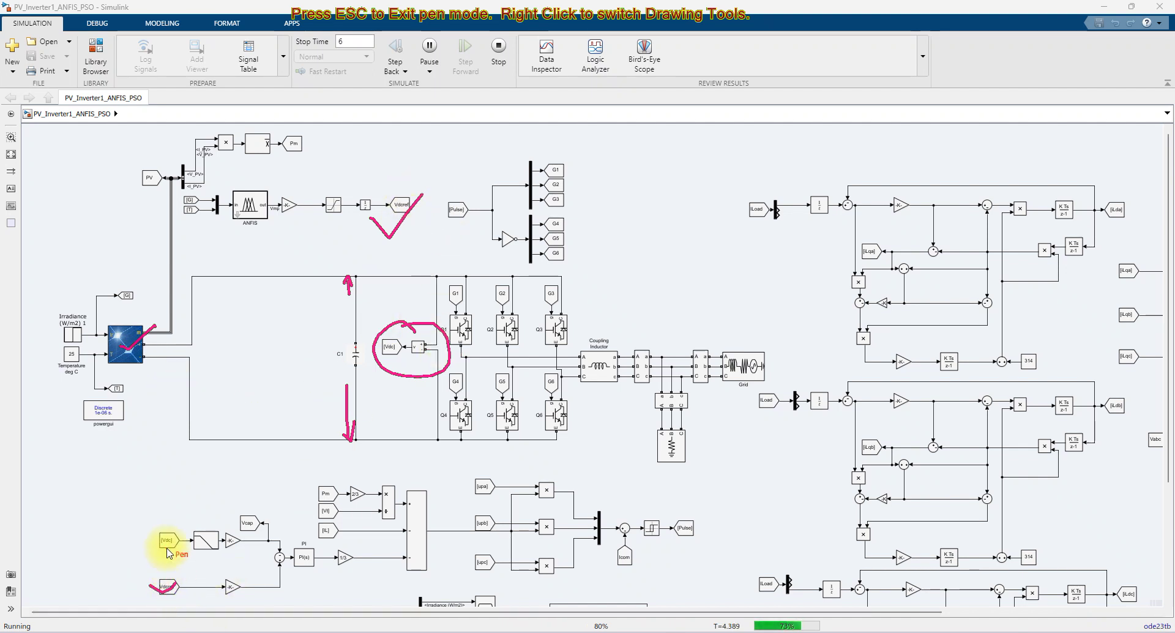
pyautogui.moveTo(152, 542); pyautogui.dragTo(179, 536)
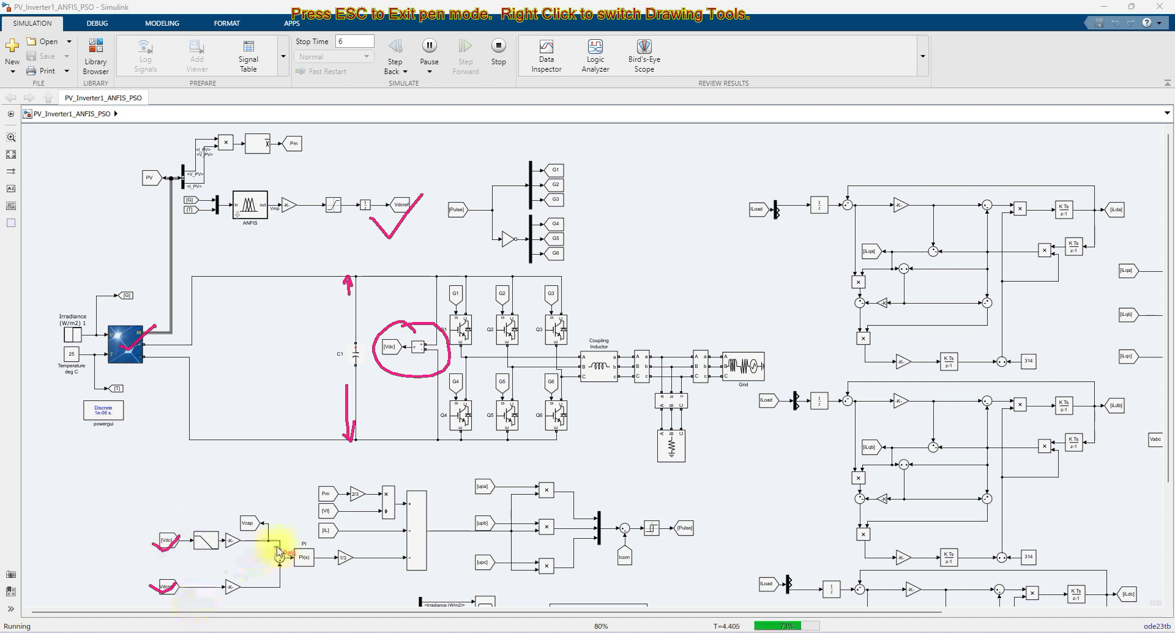
pyautogui.moveTo(270, 556); pyautogui.dragTo(387, 551)
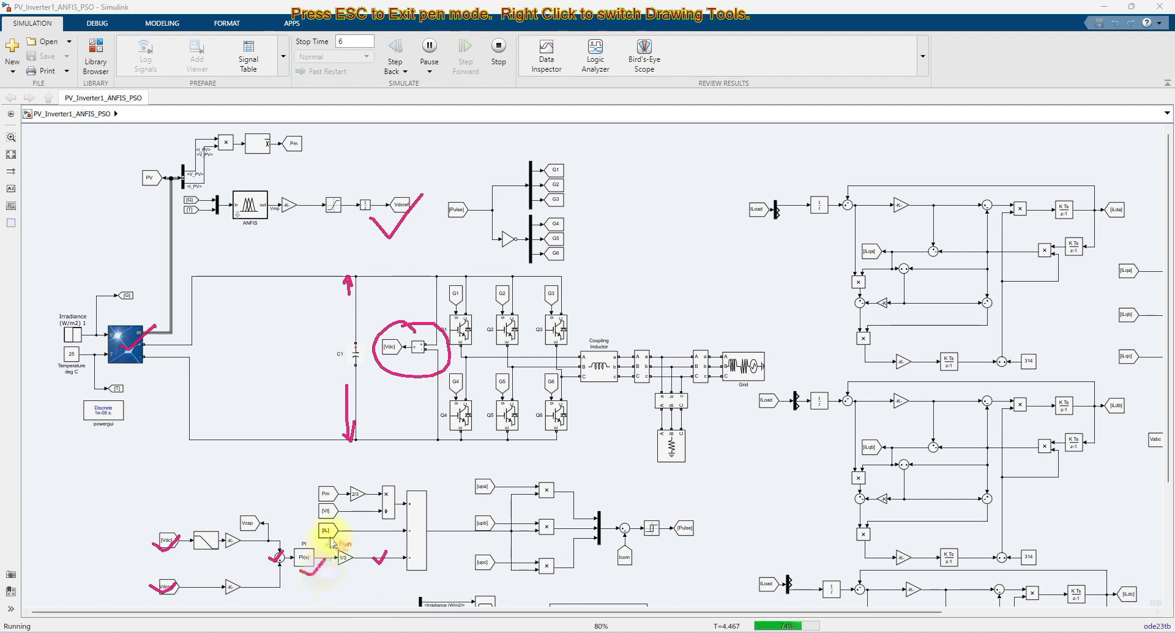
pyautogui.moveTo(705, 407)
pyautogui.mouseDown()
pyautogui.moveTo(672, 388)
pyautogui.moveTo(631, 432)
pyautogui.moveTo(695, 453)
pyautogui.moveTo(704, 415)
pyautogui.moveTo(688, 456)
pyautogui.mouseUp()
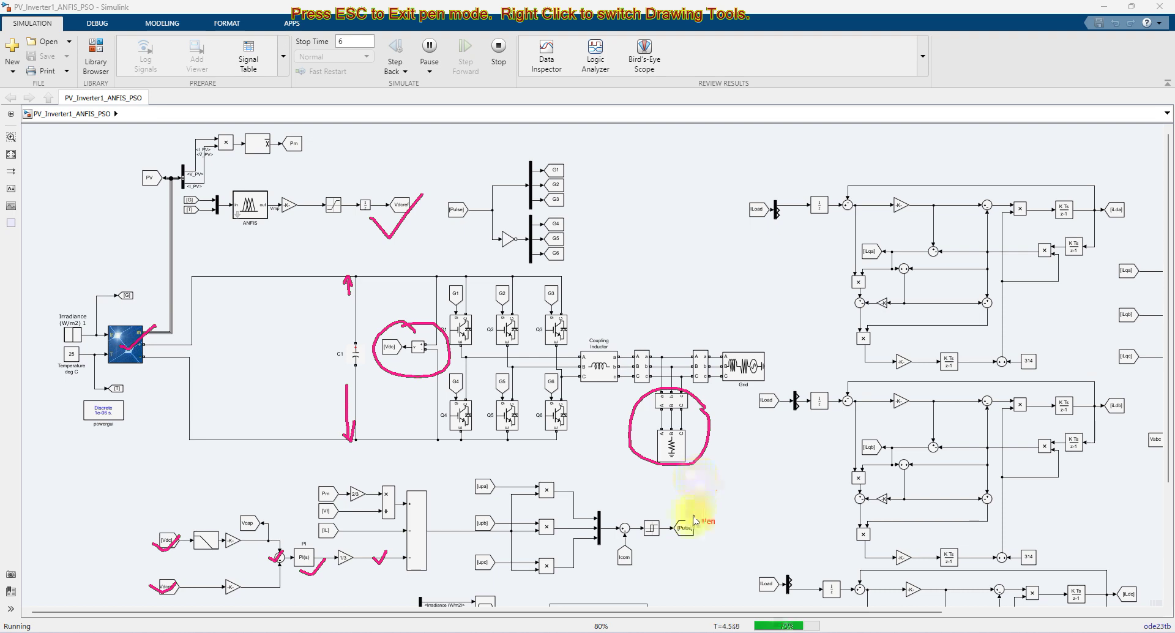
pyautogui.press('Escape')
# Tick the load current measurement, the upper iLoad input and the iLda and iLdb outputs, and clear the markings.
pyautogui.moveTo(669, 612); pyautogui.dragTo(979, 617)
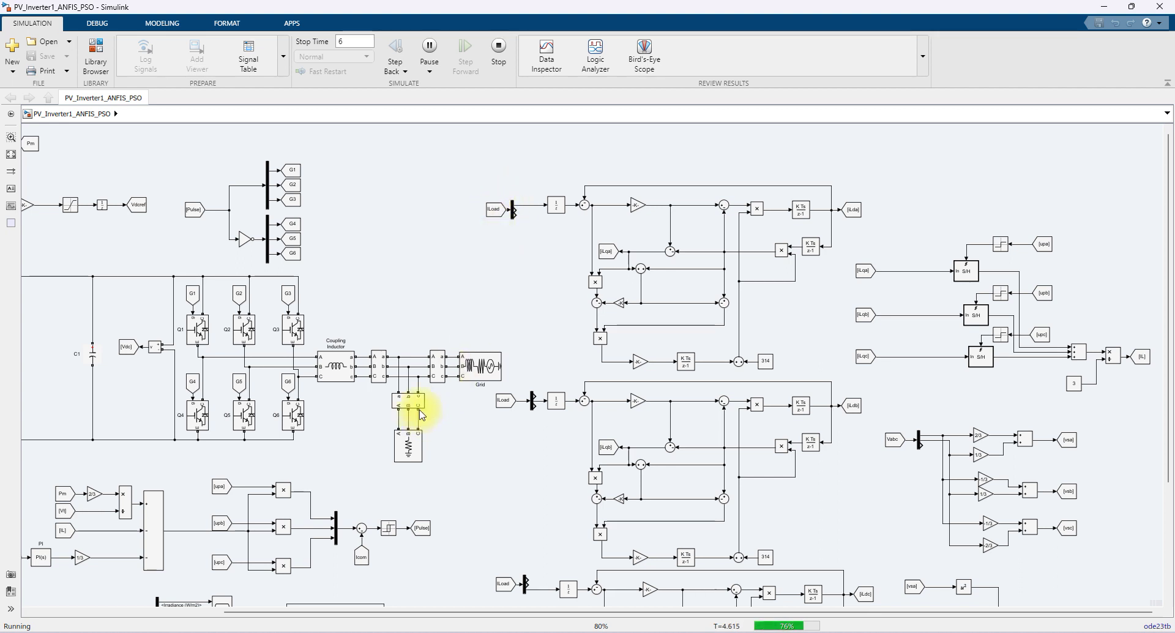
pyautogui.hotkey('ctrl', 'shift', 'd')
pyautogui.moveTo(397, 402); pyautogui.dragTo(424, 396)
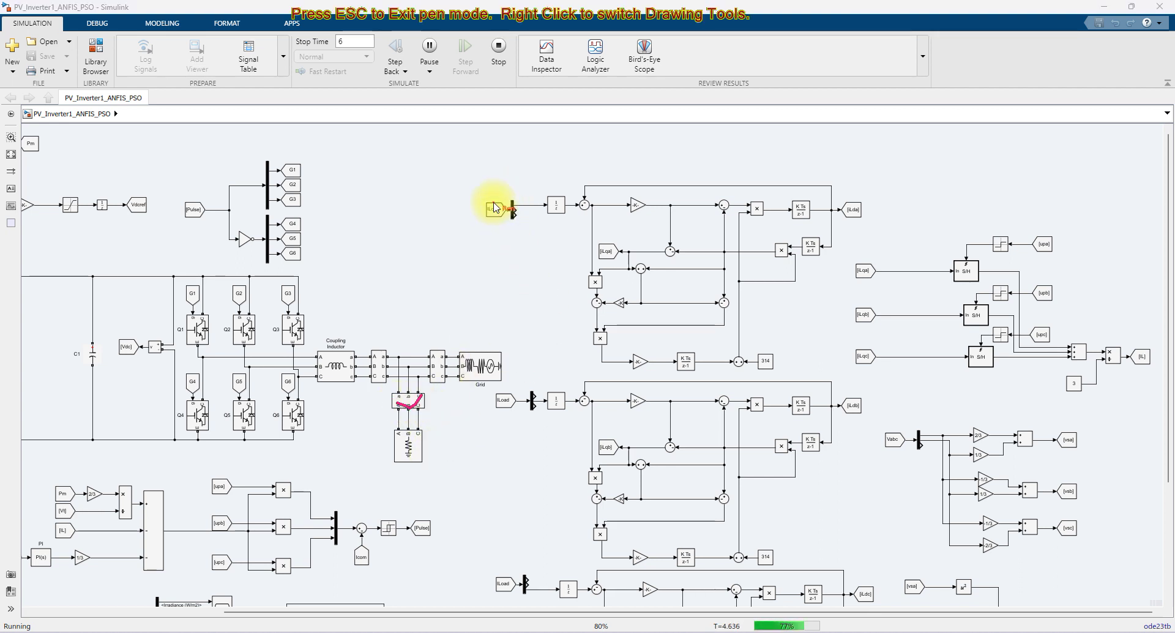
pyautogui.moveTo(484, 211); pyautogui.dragTo(506, 200)
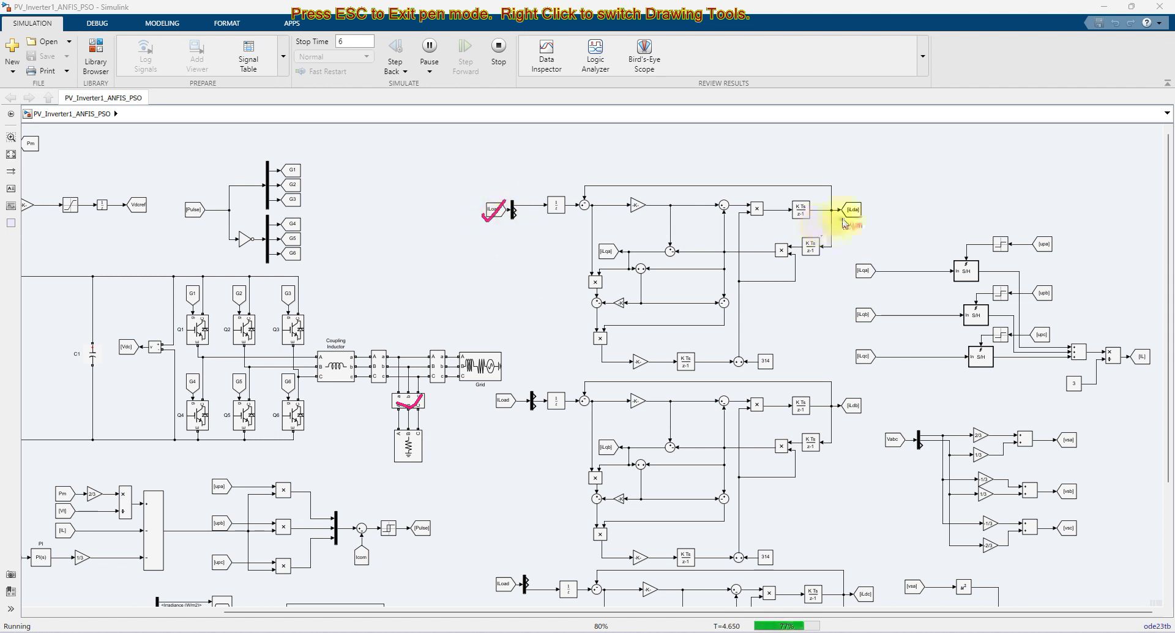
pyautogui.moveTo(845, 209); pyautogui.dragTo(864, 206)
pyautogui.moveTo(846, 409); pyautogui.dragTo(872, 394)
pyautogui.press('Escape')
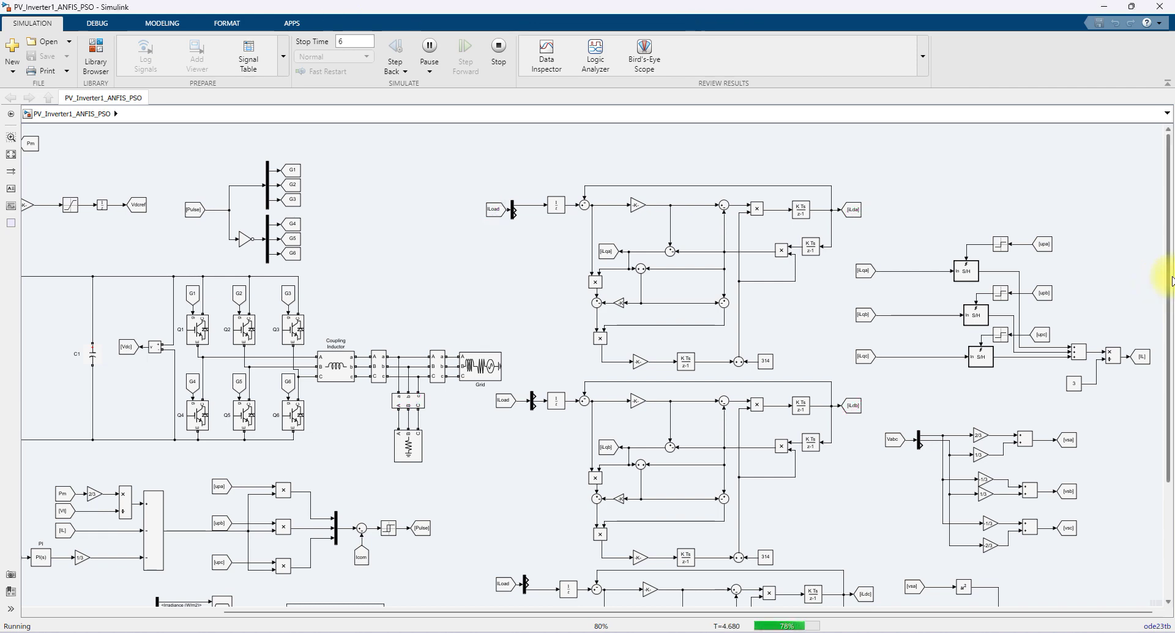
# Examine the three per-phase load current loops, including the lowest one that outputs iLdc.
pyautogui.scroll(-3, 1155, 341)
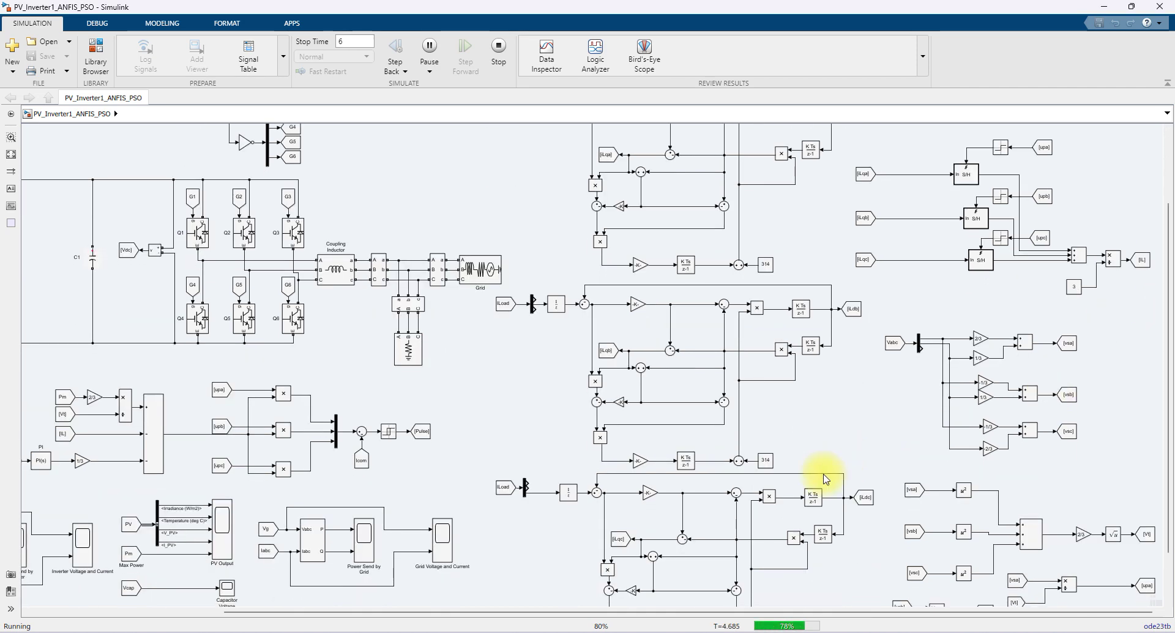
pyautogui.scroll(-1, 842, 474)
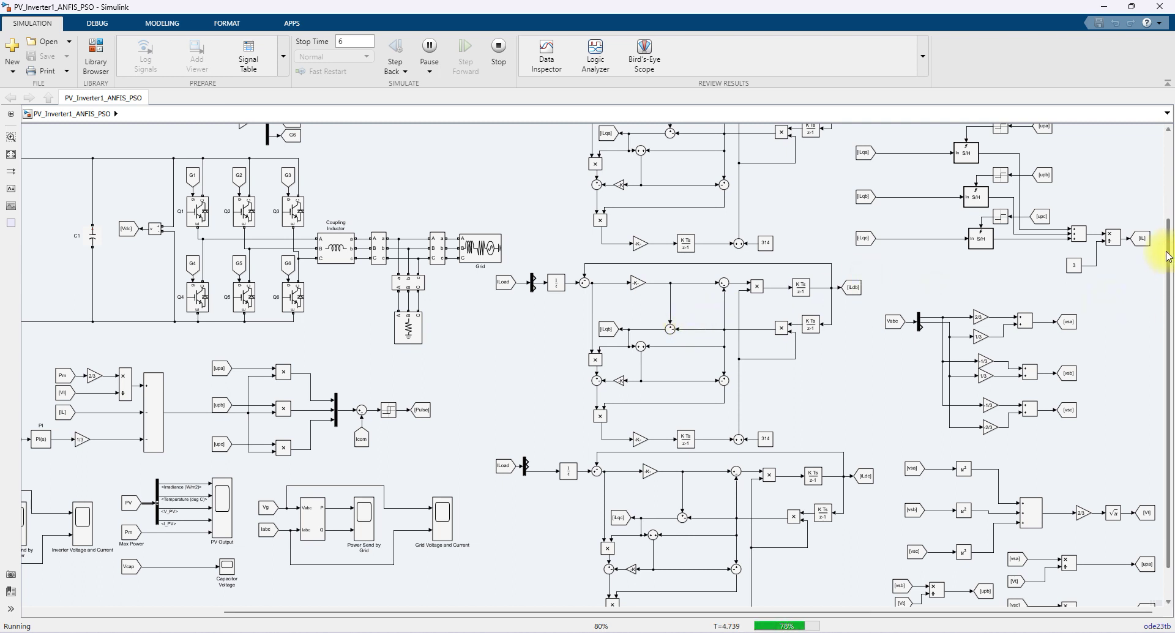
pyautogui.scroll(1, 1159, 252)
pyautogui.scroll(1, 1147, 215)
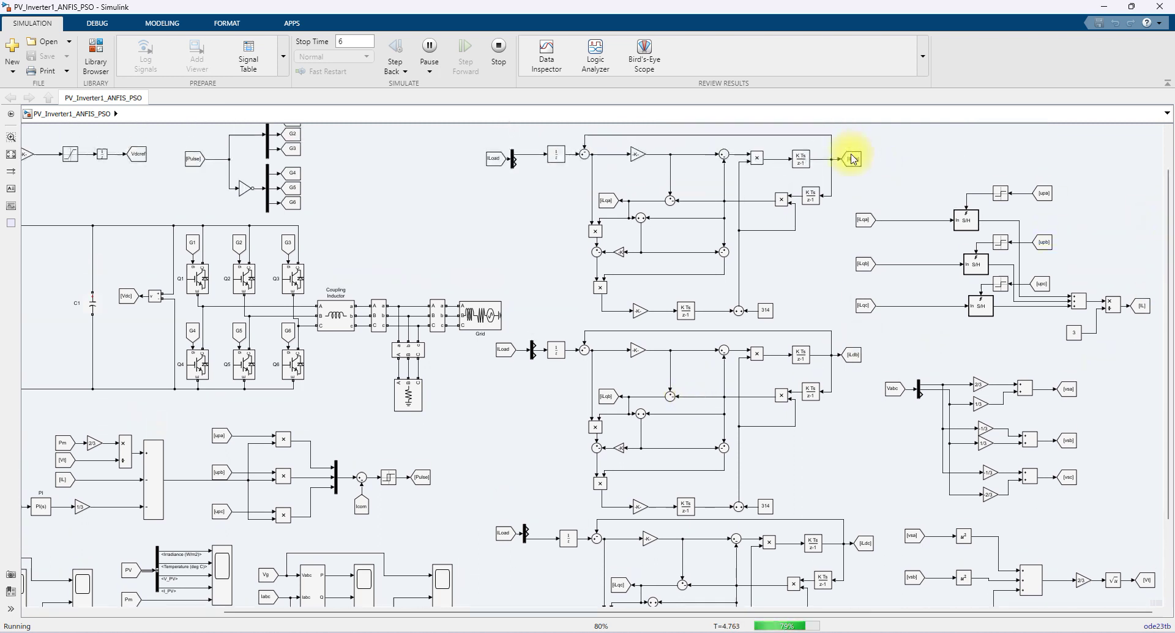
pyautogui.scroll(1, 866, 182)
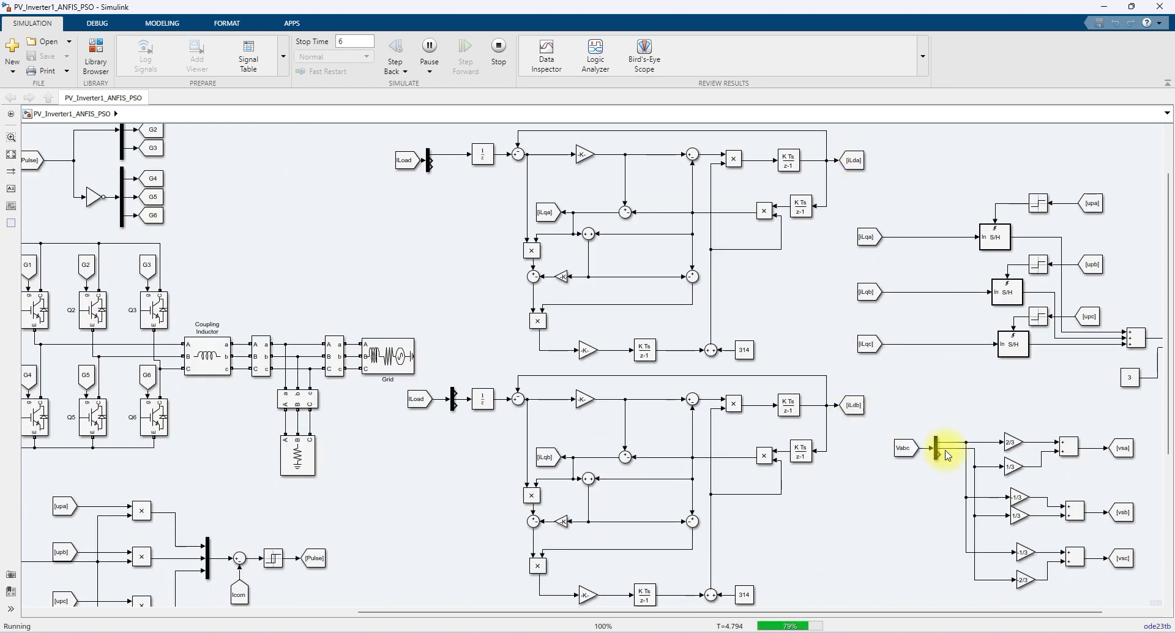
# Circle the sample-and-hold section from iLqa, iLqb and iLqc to iL, tick the upper current loop, and clear the markings.
pyautogui.click(836, 613)
pyautogui.moveTo(836, 613); pyautogui.dragTo(1005, 611)
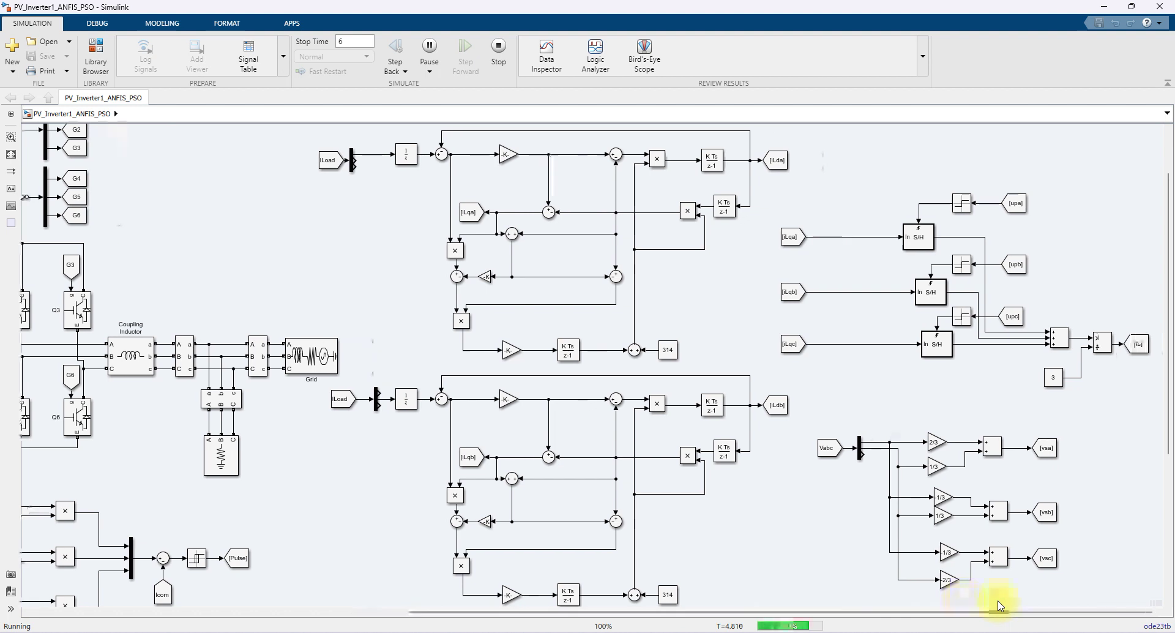
pyautogui.press('F12')
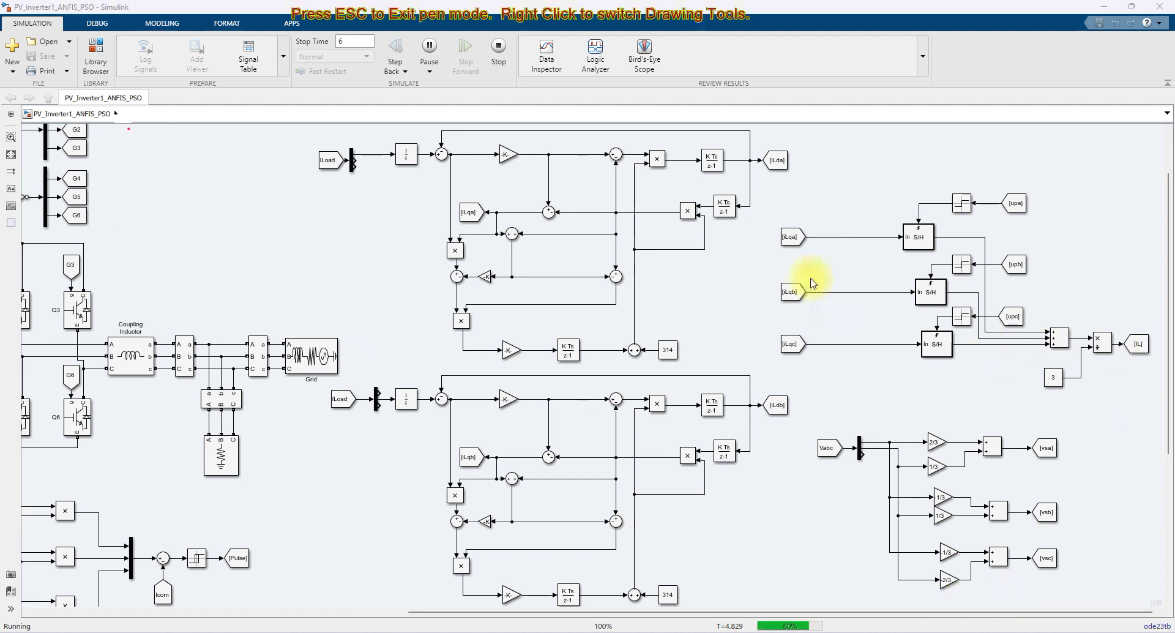
pyautogui.moveTo(783, 212); pyautogui.dragTo(761, 285)
pyautogui.click(760, 298)
pyautogui.moveTo(789, 346)
pyautogui.mouseDown()
pyautogui.moveTo(1050, 398)
pyautogui.moveTo(1122, 263)
pyautogui.moveTo(913, 192)
pyautogui.moveTo(780, 210)
pyautogui.mouseUp()
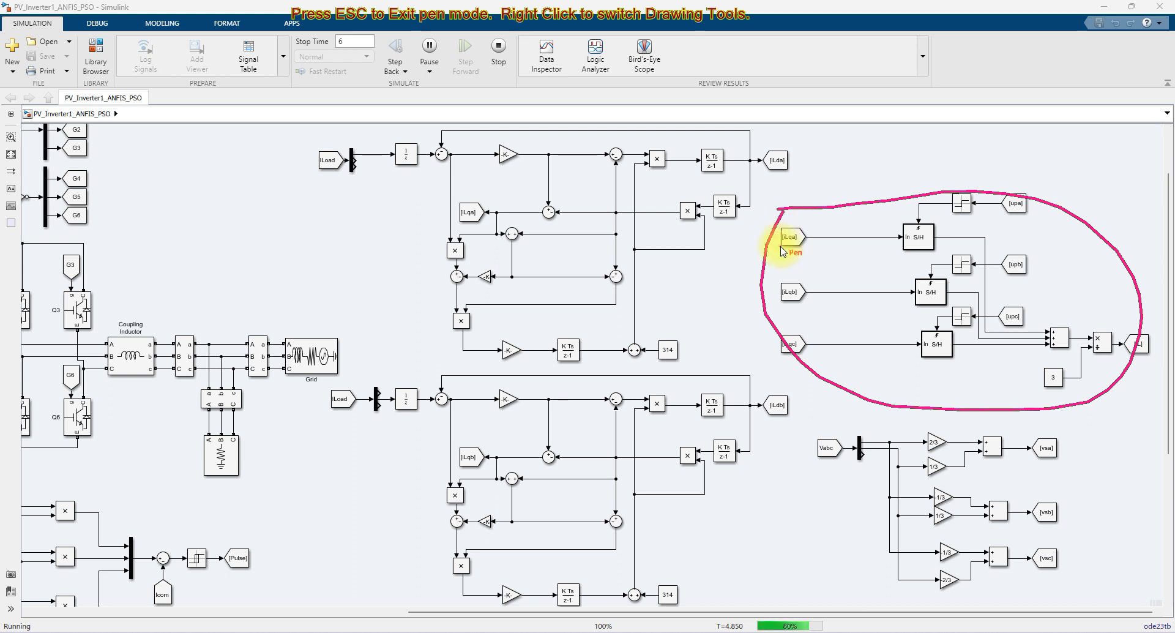
pyautogui.moveTo(414, 182)
pyautogui.mouseDown()
pyautogui.moveTo(534, 164)
pyautogui.moveTo(557, 140)
pyautogui.mouseUp()
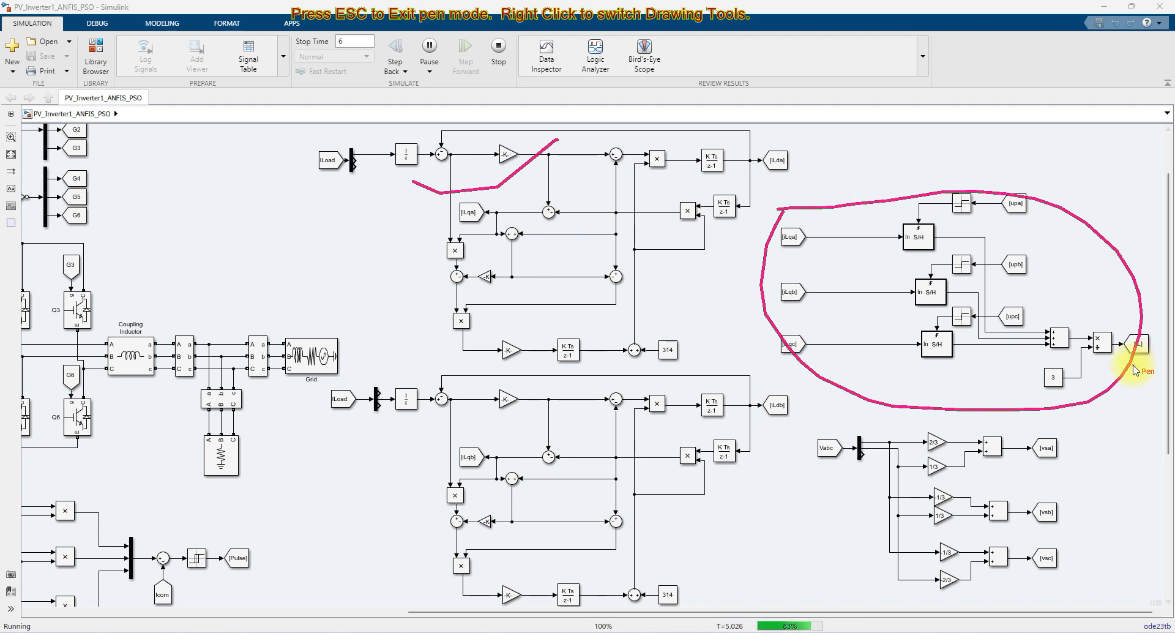
pyautogui.press('Escape')
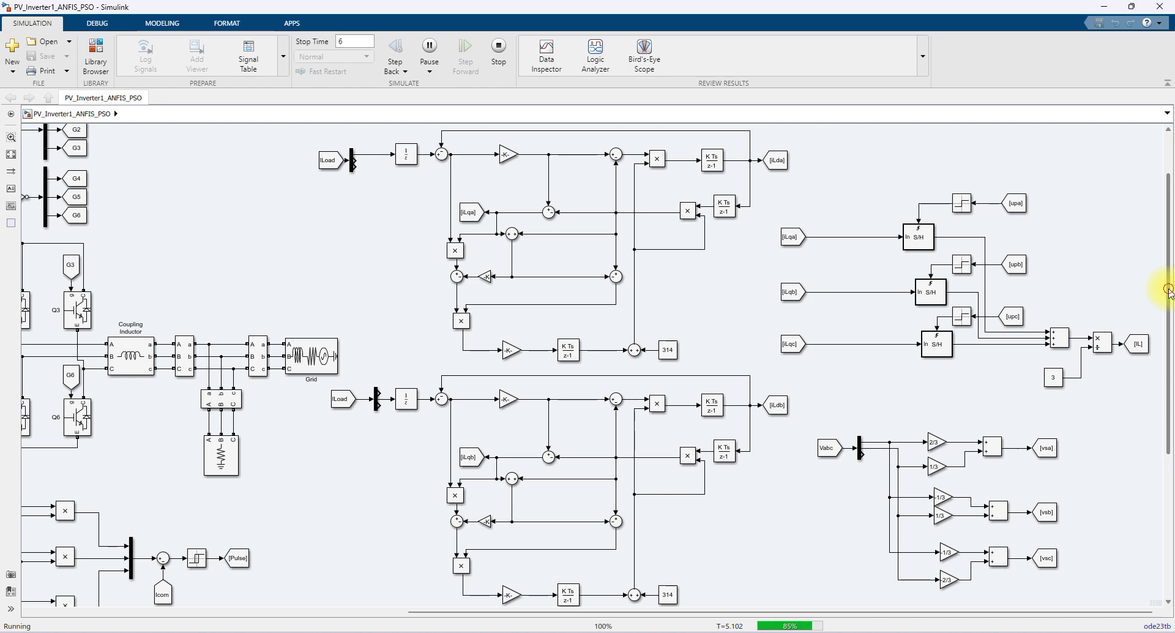
# Examine the Vabc conversion to vsa, vsb and vsc, the Vt calculation and the upa, upb and upc divisions.
pyautogui.scroll(-3, 1170, 340)
pyautogui.moveTo(1171, 343); pyautogui.dragTo(1170, 410)
pyautogui.click(832, 272)
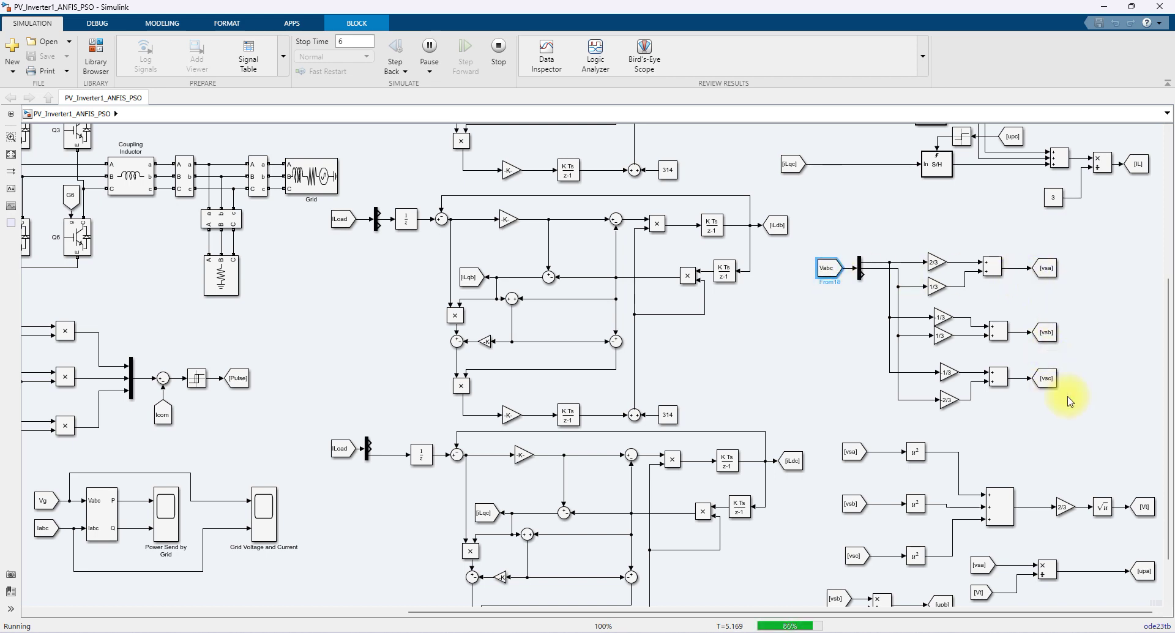
pyautogui.moveTo(1169, 331); pyautogui.dragTo(1172, 364)
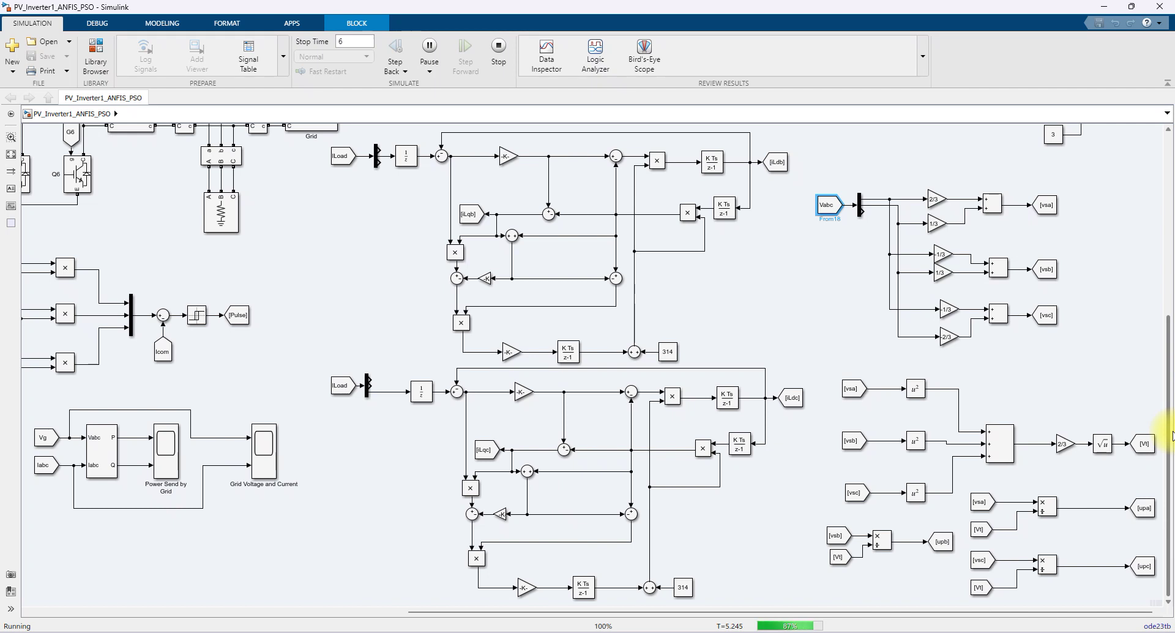
pyautogui.click(840, 537)
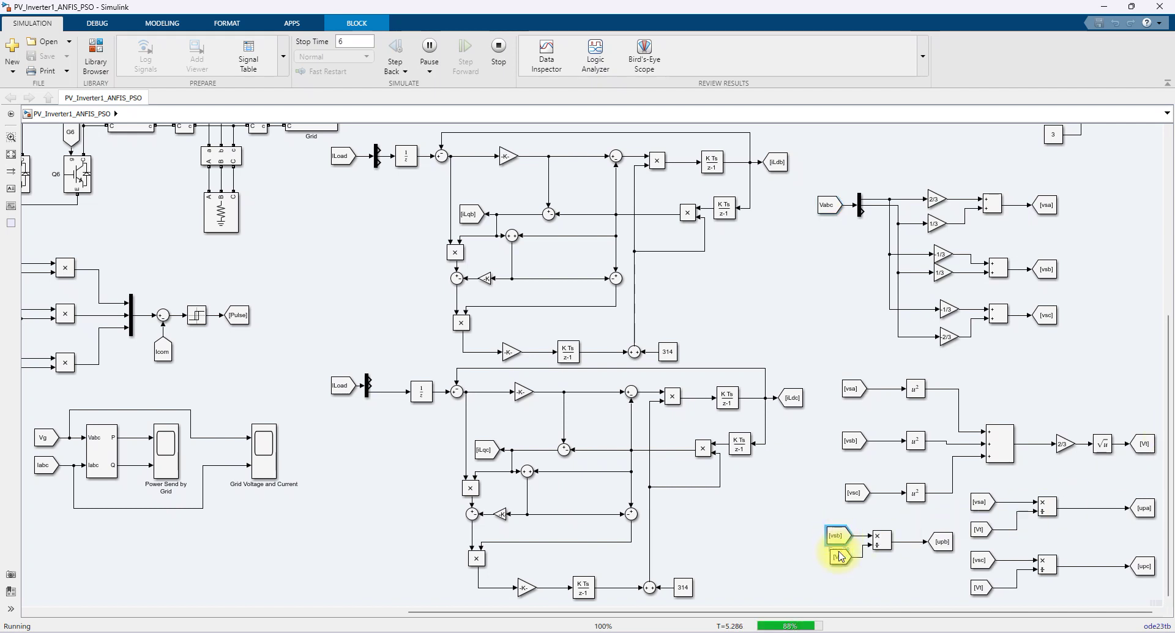
# Select the Vt input and upb output of the vsb division, and underline the Pm output of the PV power calculation.
pyautogui.click(839, 557)
pyautogui.click(943, 542)
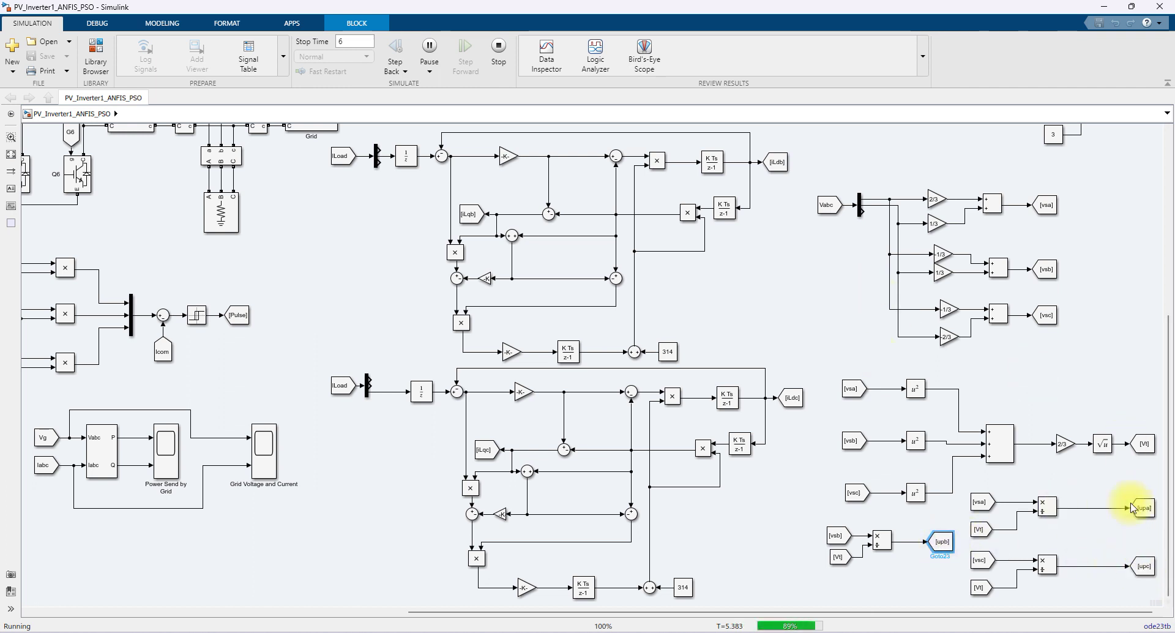
pyautogui.moveTo(1169, 368); pyautogui.dragTo(1169, 214)
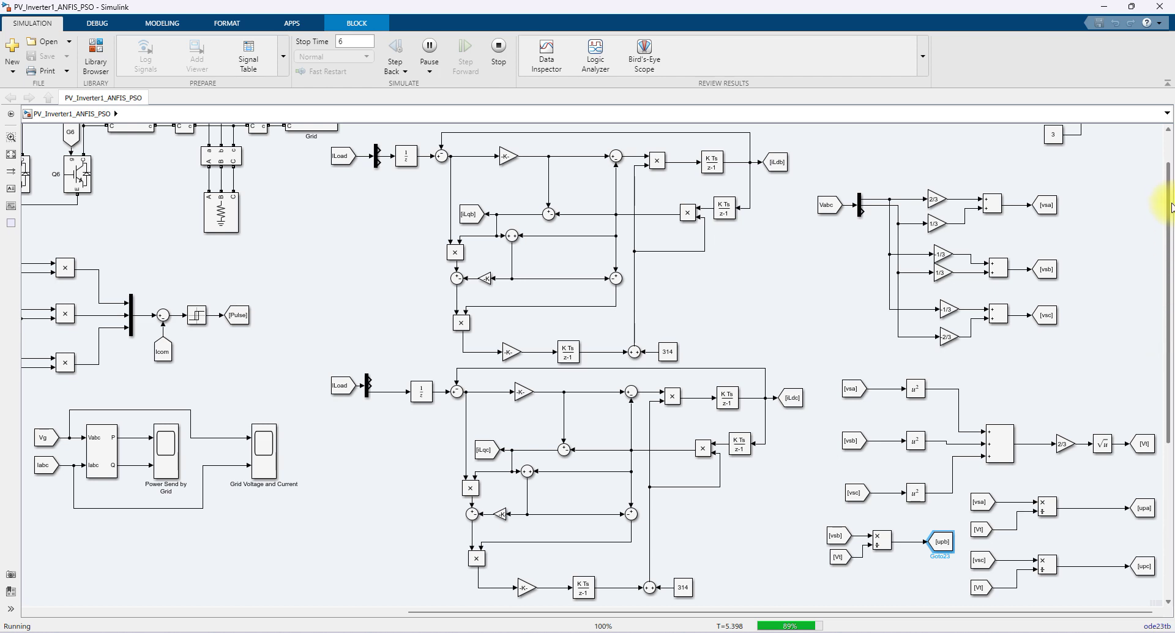
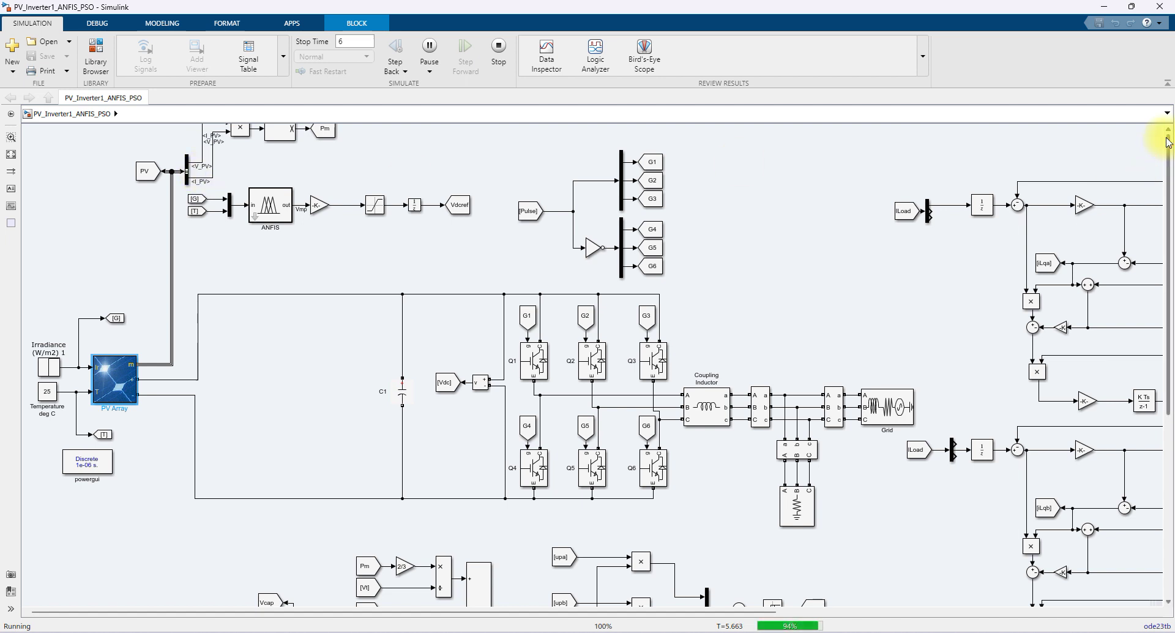
pyautogui.scroll(1, 329, 190)
pyautogui.press('F9')
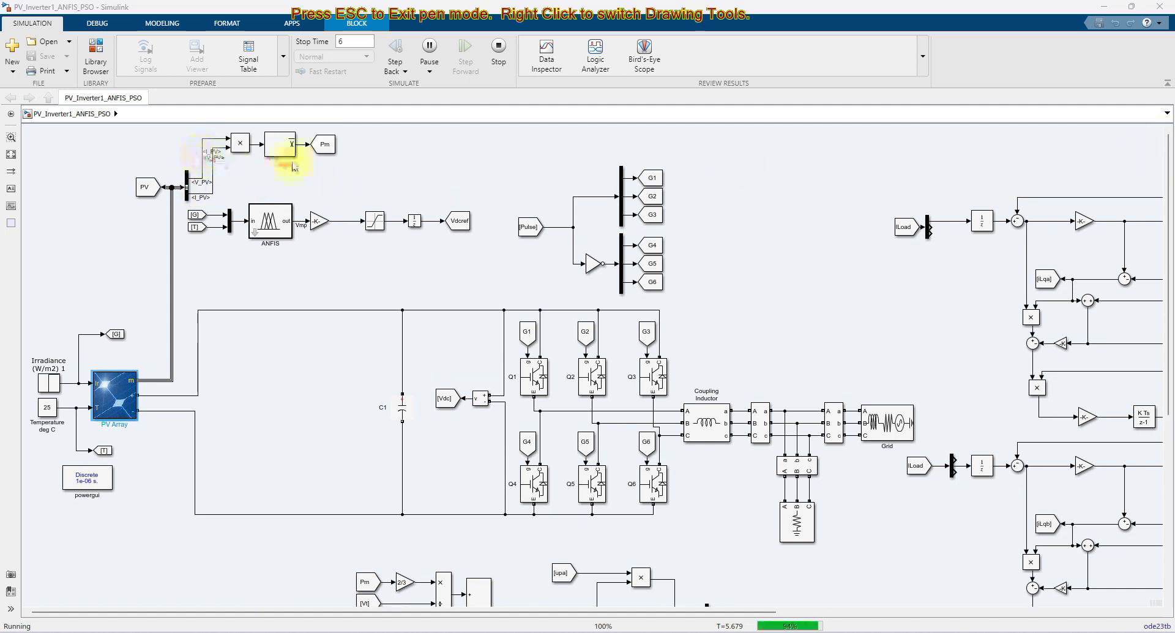
pyautogui.moveTo(318, 159); pyautogui.dragTo(347, 163)
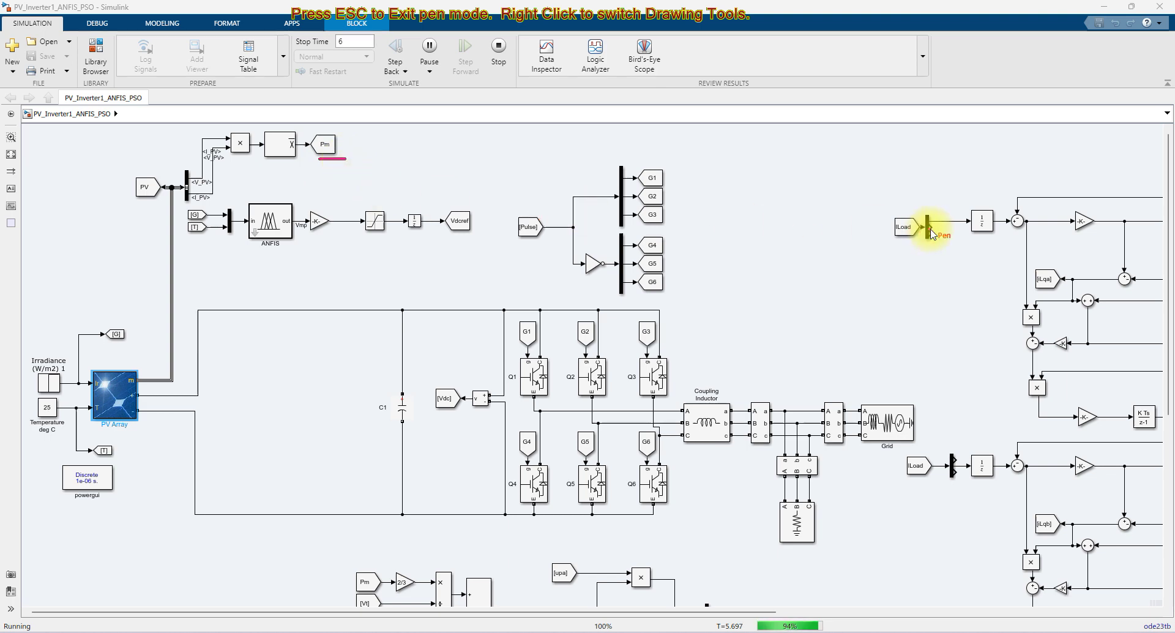
pyautogui.press('Escape')
# Tick the Pm and Vt inputs of the current reference calculation and the three inputs of its summing block.
pyautogui.scroll(-5, 1163, 205)
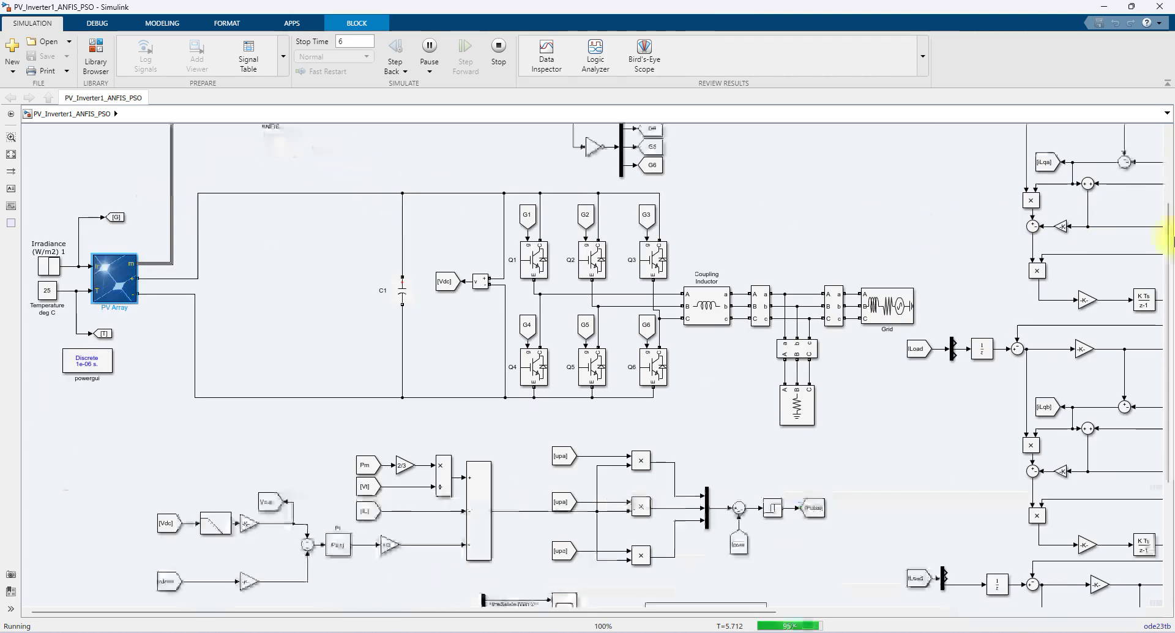
pyautogui.press('F9')
pyautogui.moveTo(341, 459); pyautogui.dragTo(363, 445)
pyautogui.moveTo(349, 488); pyautogui.dragTo(377, 477)
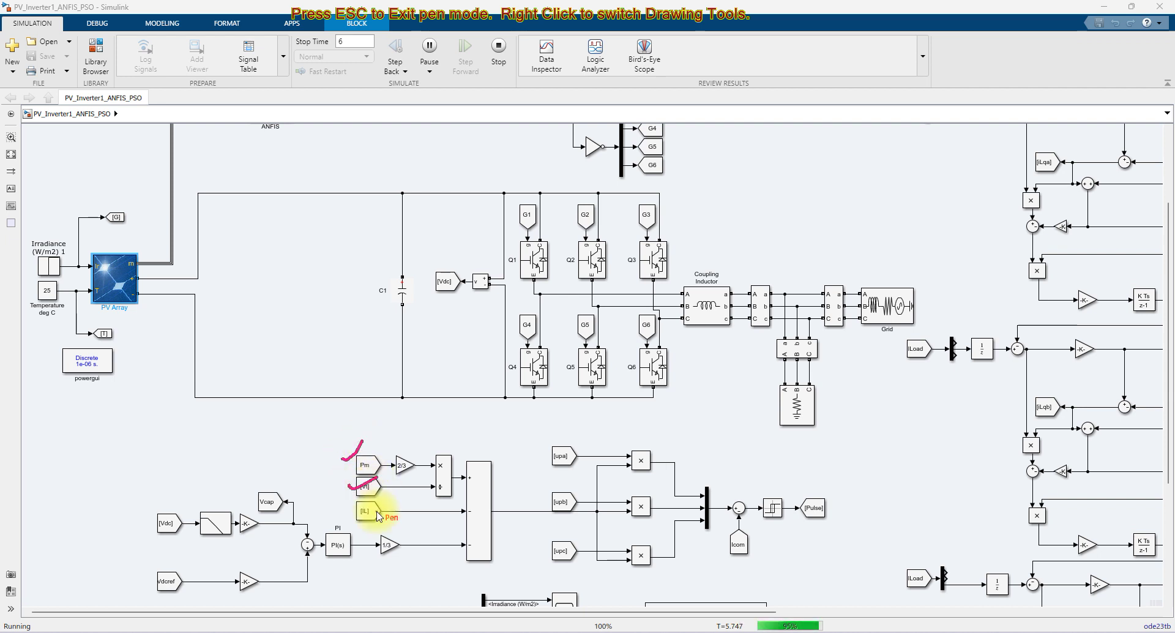
pyautogui.moveTo(460, 477); pyautogui.dragTo(473, 470)
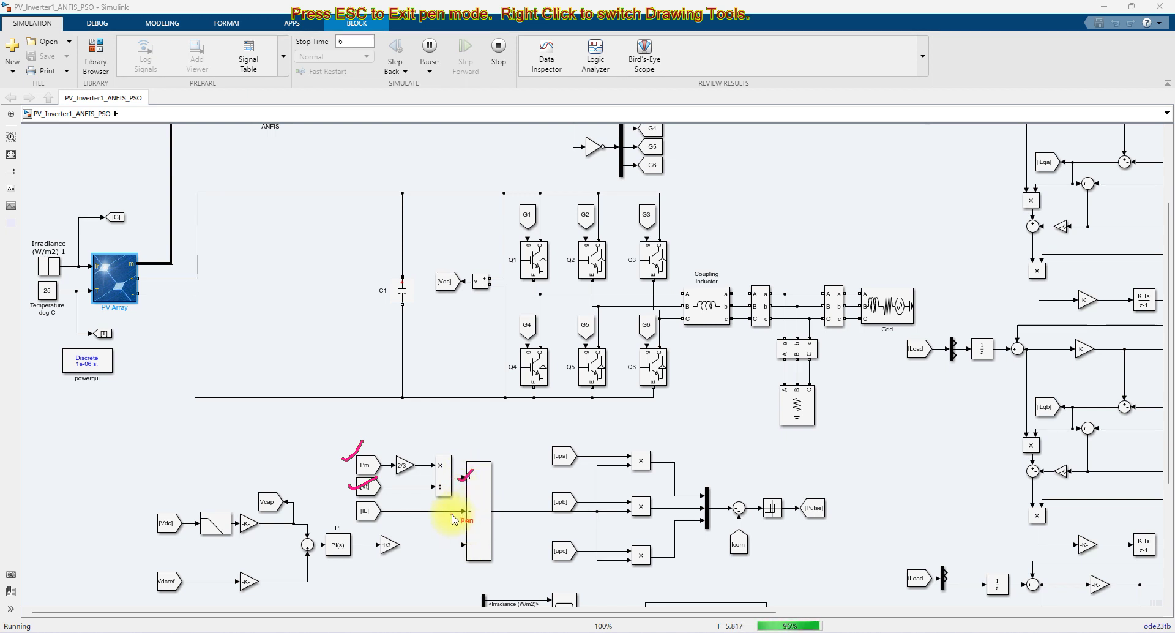
pyautogui.moveTo(448, 517); pyautogui.dragTo(468, 503)
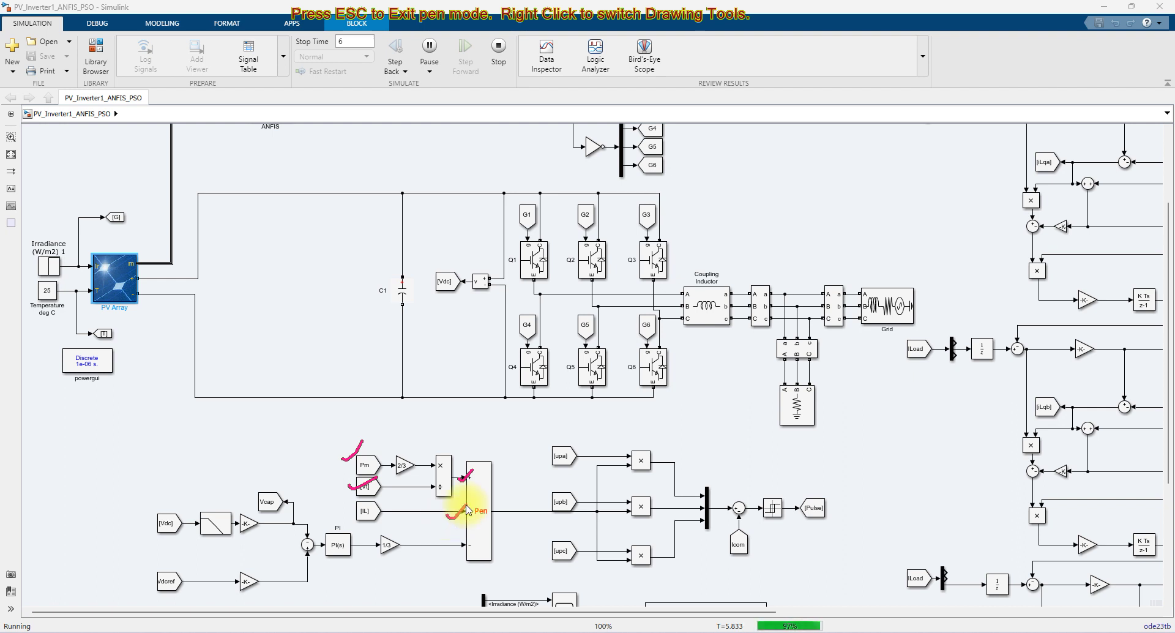
pyautogui.moveTo(438, 549); pyautogui.dragTo(476, 539)
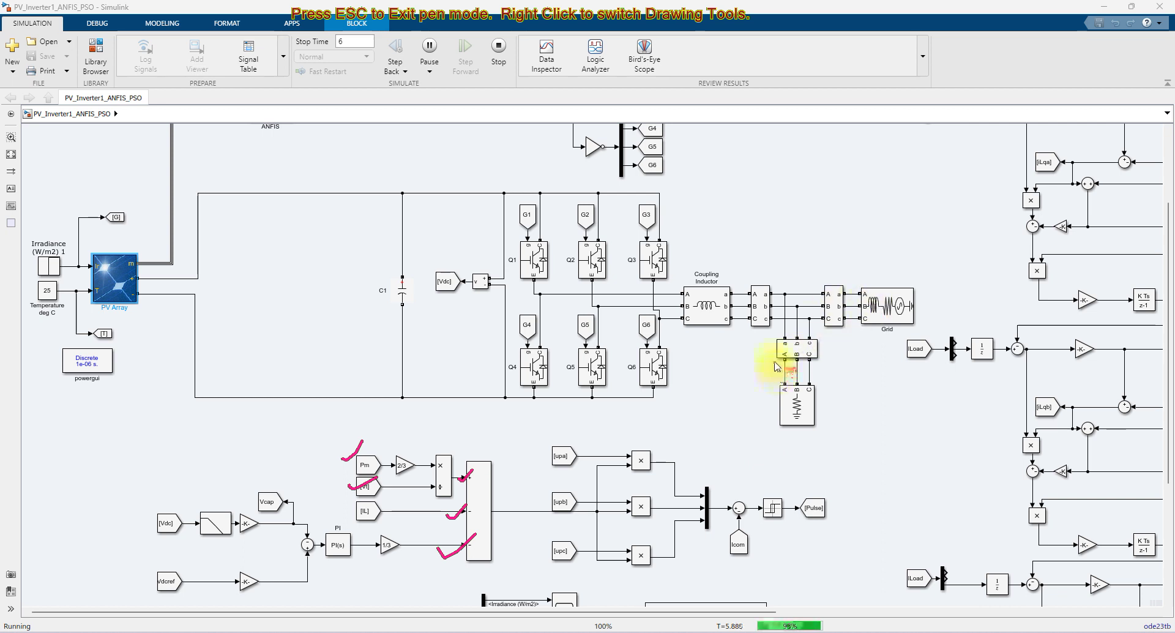
# Tick the load measurement, capacitor C1 and PV Array output, draw an arrow towards the Grid, and clear the markings.
pyautogui.moveTo(765, 357); pyautogui.dragTo(835, 343)
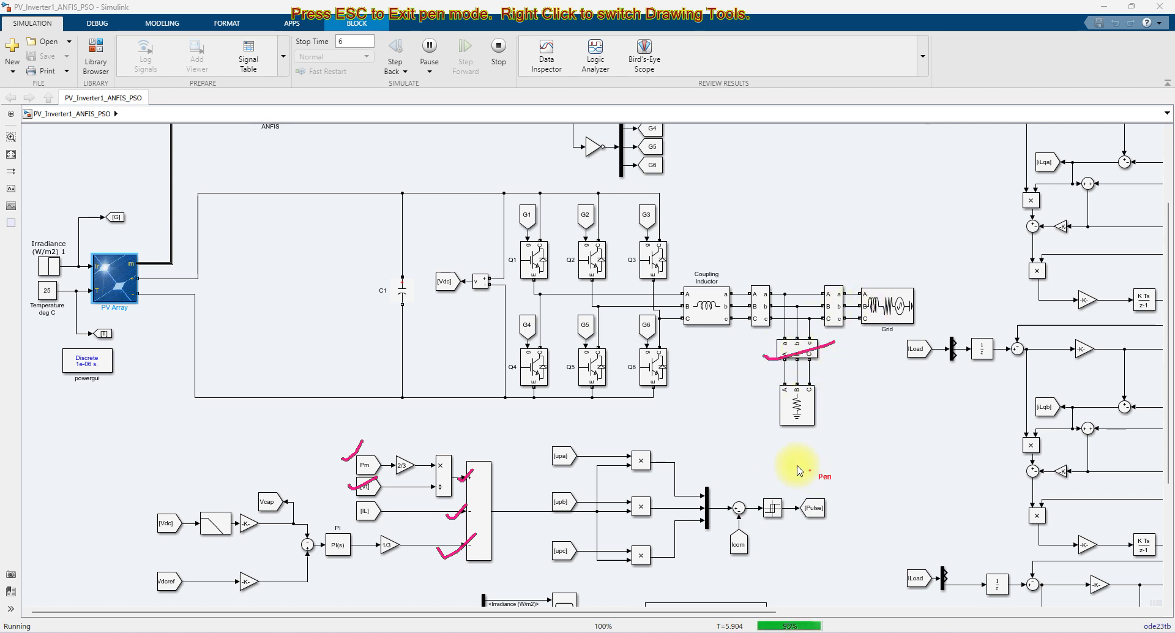
pyautogui.moveTo(370, 295)
pyautogui.mouseDown()
pyautogui.moveTo(401, 311)
pyautogui.moveTo(437, 275)
pyautogui.mouseUp()
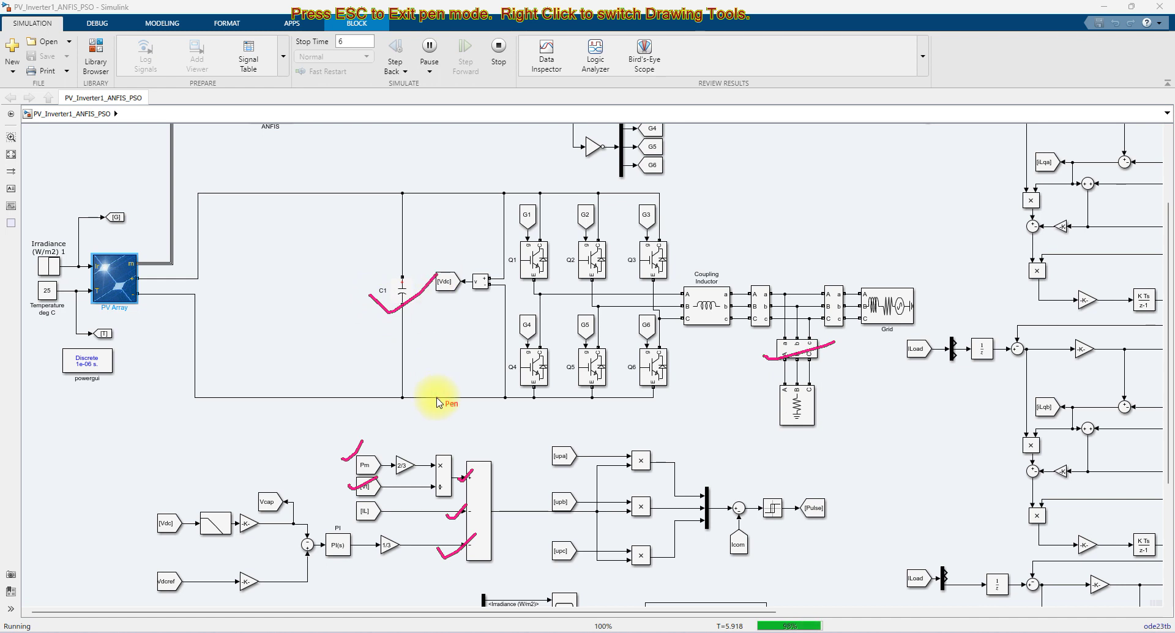
pyautogui.moveTo(140, 293); pyautogui.dragTo(211, 272)
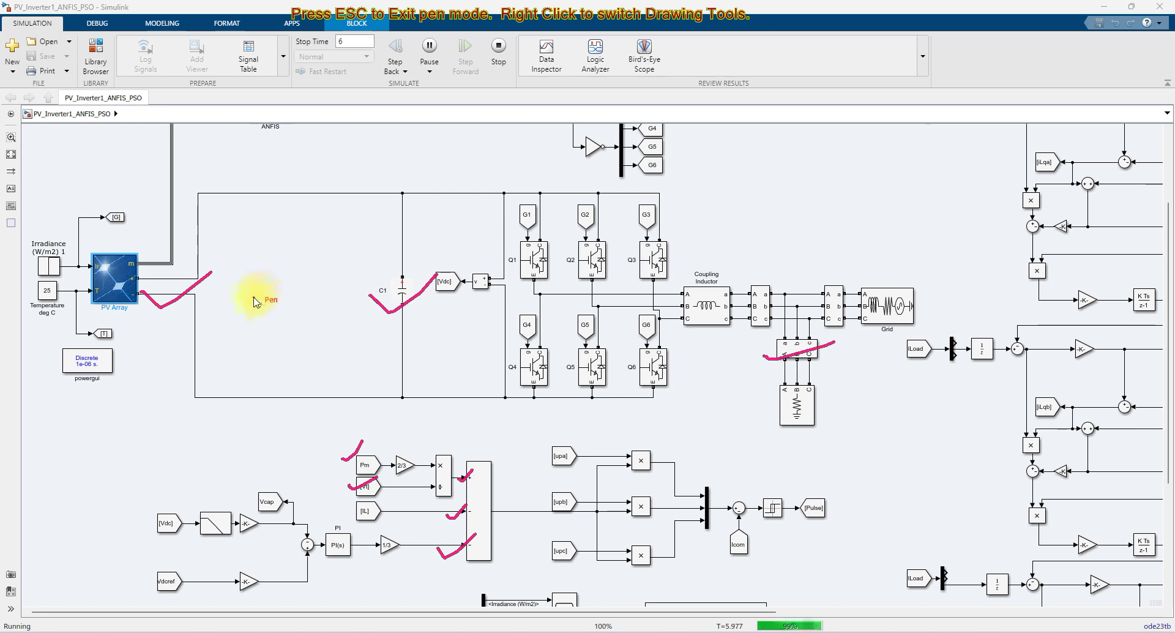
pyautogui.moveTo(795, 305); pyautogui.dragTo(888, 314)
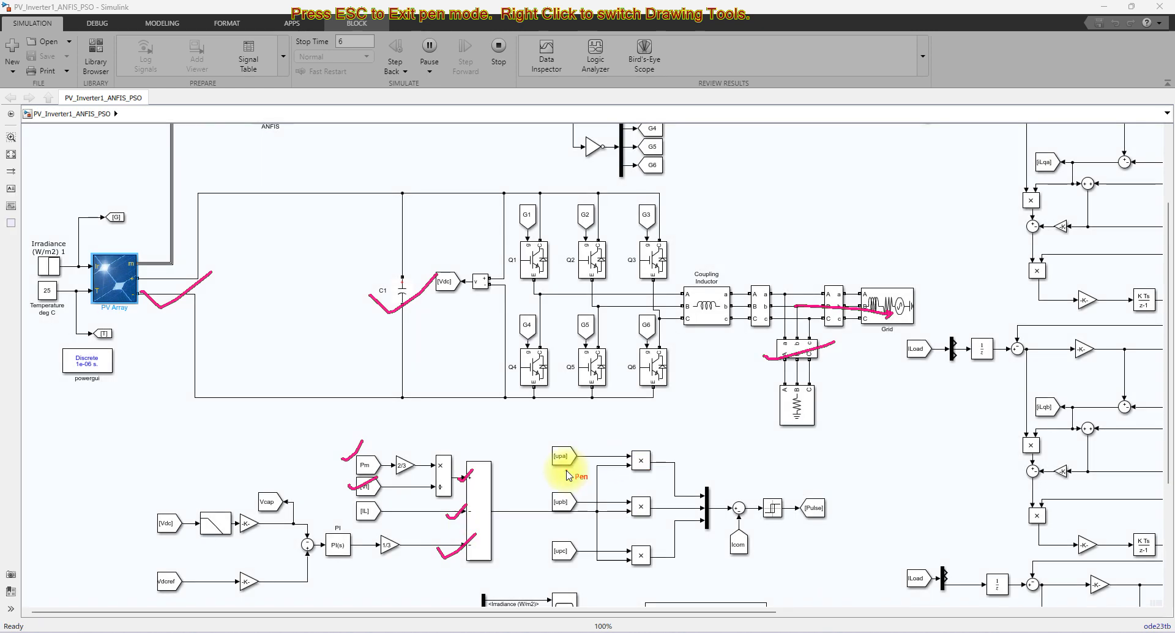
pyautogui.press('Escape')
# Highlight the summing block's output signal, the upa, upb and upc inputs it multiplies, and the Icom feedback block.
pyautogui.click(509, 512)
pyautogui.moveTo(1164, 310); pyautogui.dragTo(1170, 341)
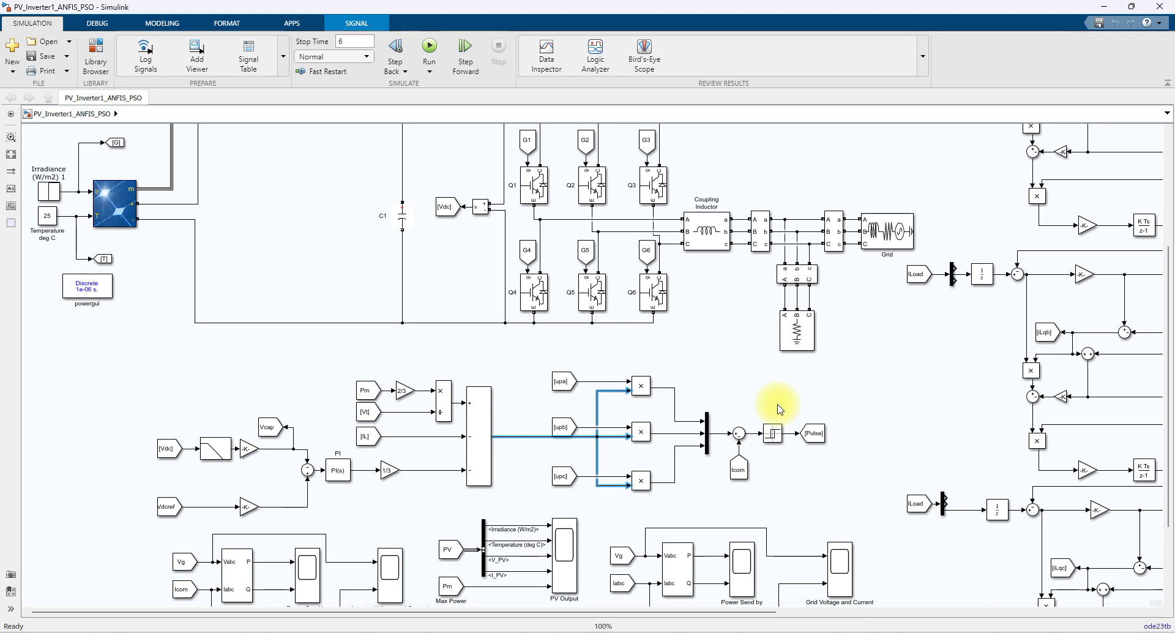
pyautogui.moveTo(537, 365); pyautogui.dragTo(583, 493)
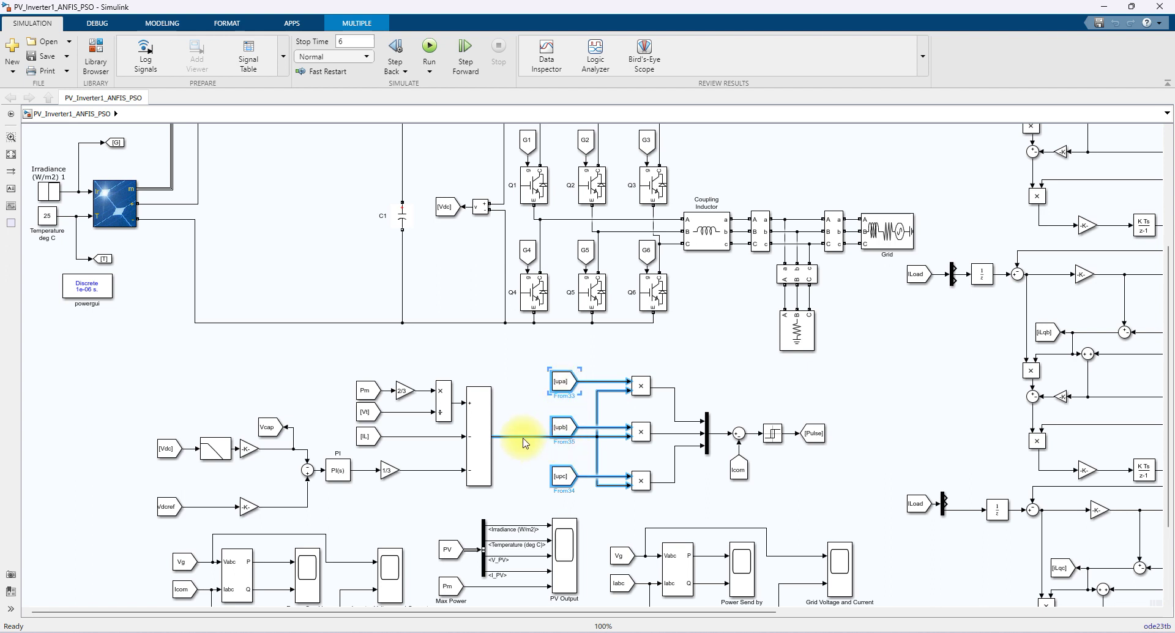
pyautogui.click(710, 477)
pyautogui.click(742, 466)
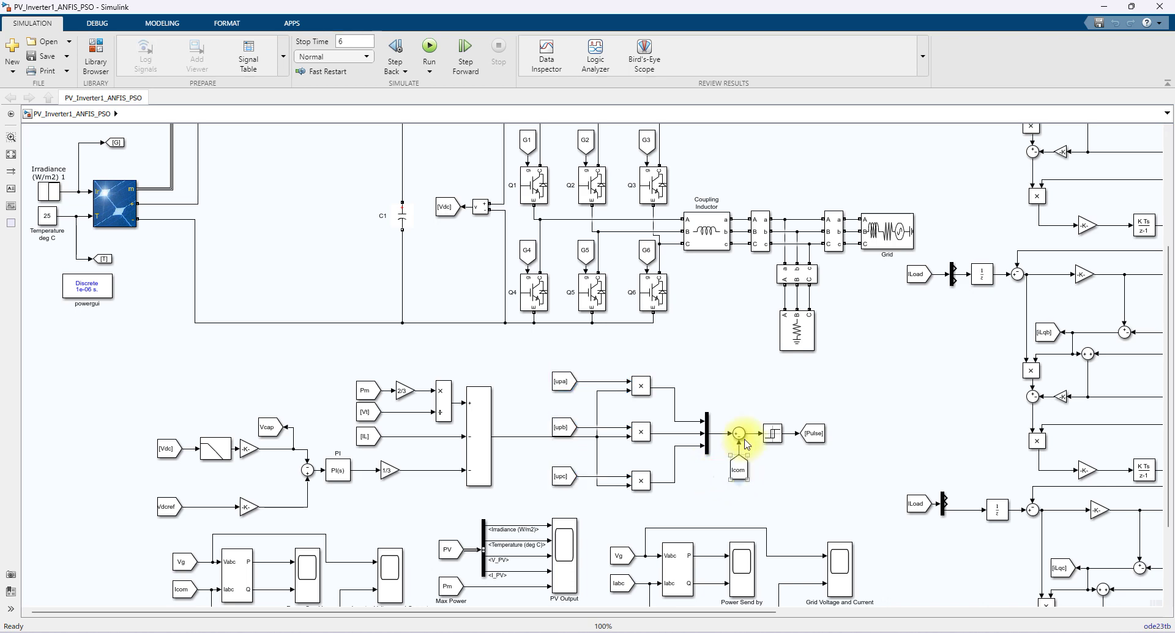
# Inspect the parameters of the Coupling Inductor and of the three-phase measurement block beside it, and close them.
pyautogui.click(712, 247)
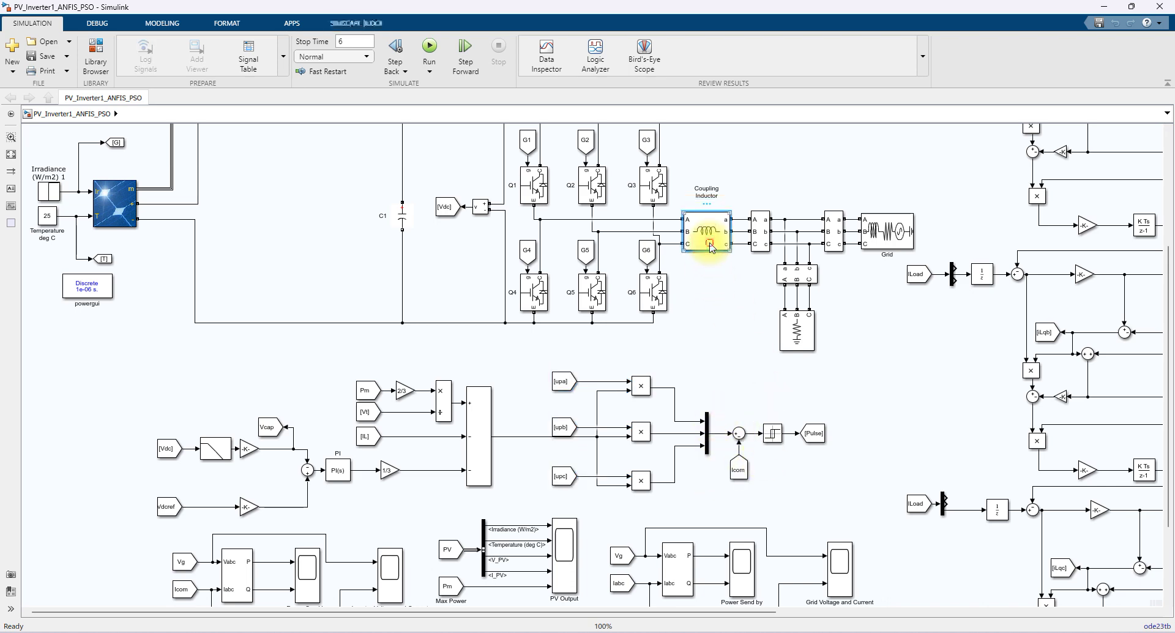
pyautogui.doubleClick(712, 247)
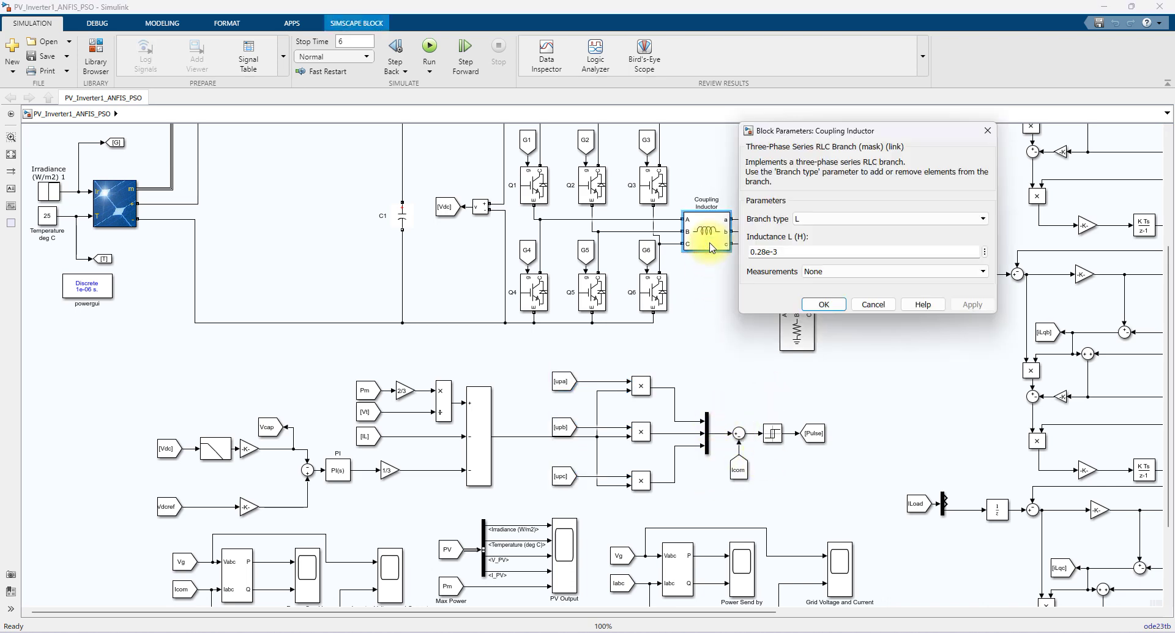
pyautogui.click(824, 305)
pyautogui.click(765, 230)
pyautogui.doubleClick(766, 230)
pyautogui.click(881, 358)
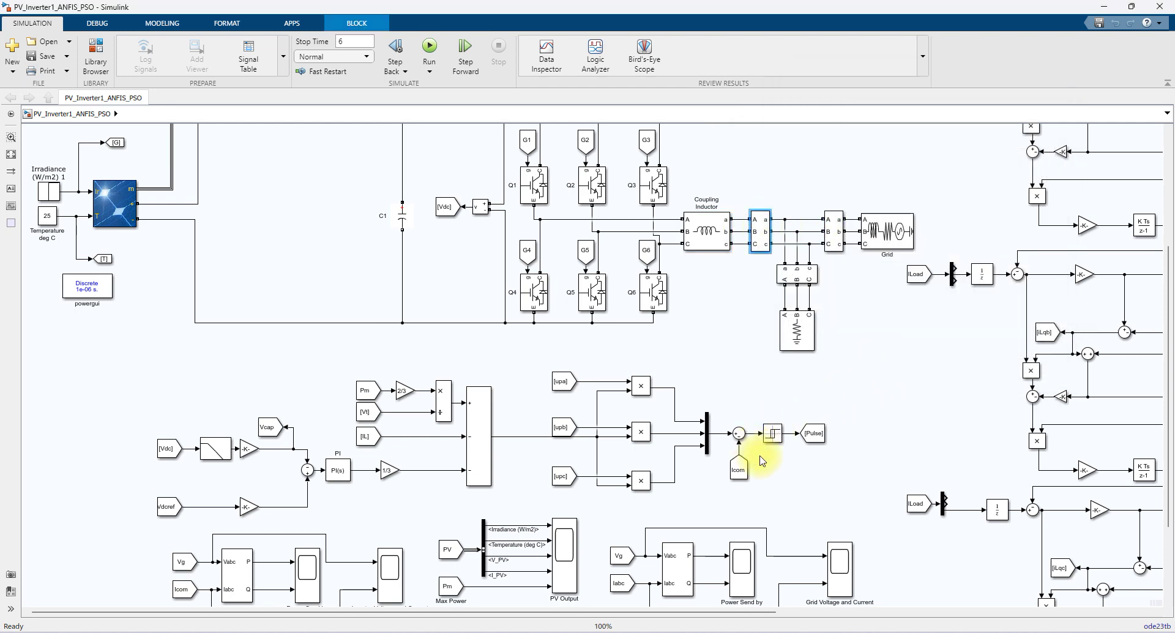
# Select the relay feeding the Pulse output, and mark the NOT gate on the Pulse signal with an arrow.
pyautogui.click(770, 437)
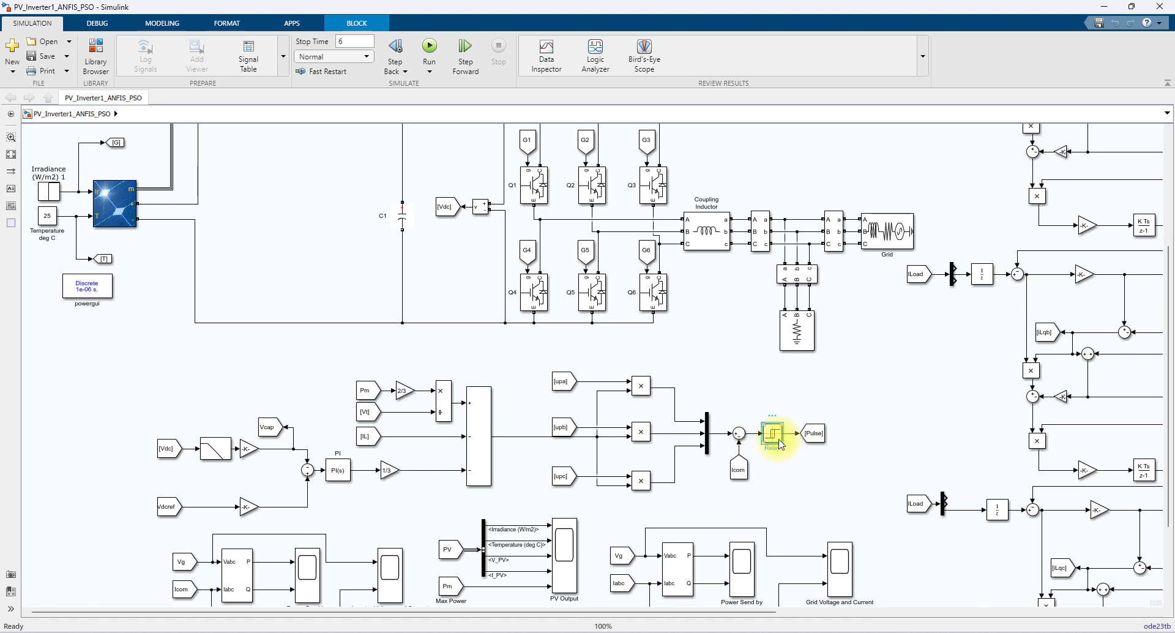
pyautogui.click(11, 154)
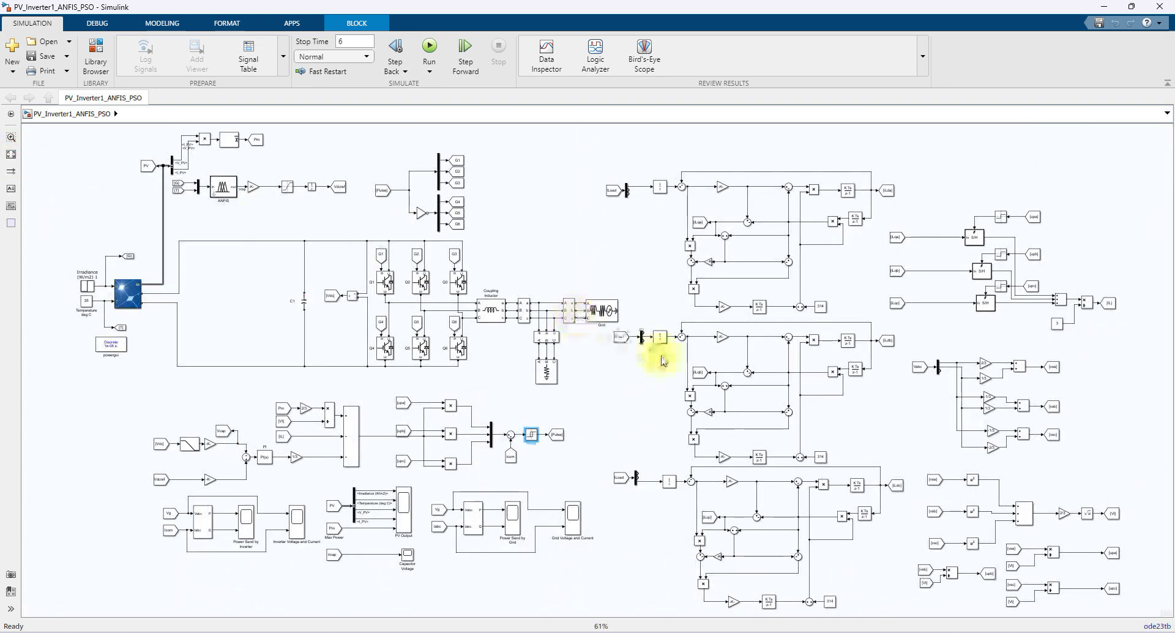
pyautogui.scroll(3, 414, 210)
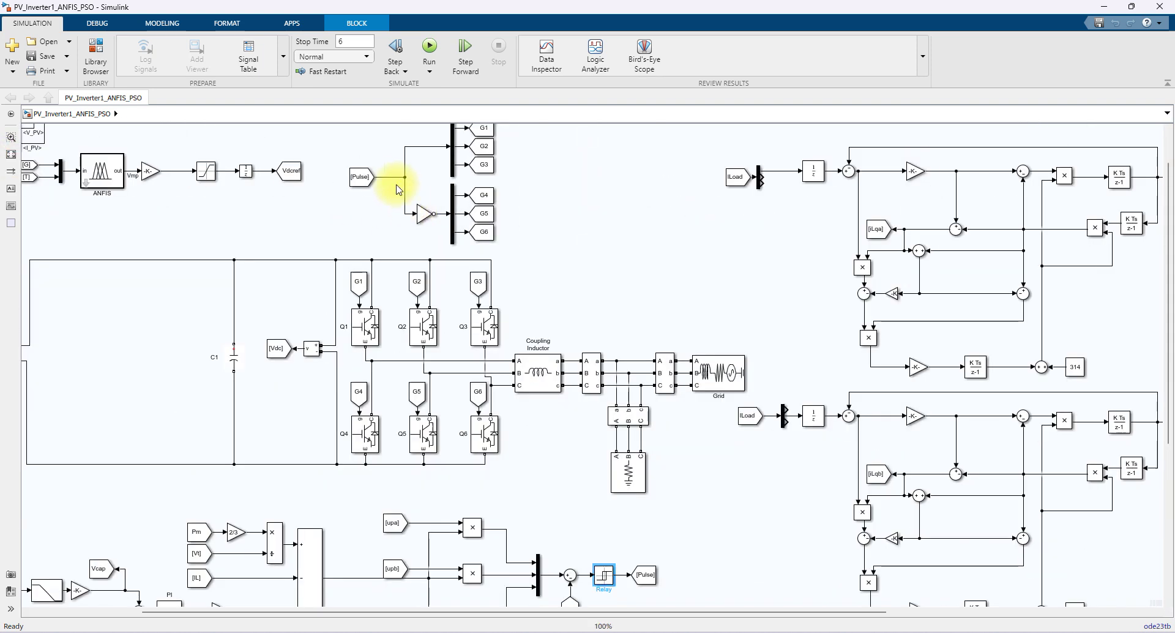
pyautogui.press('F12')
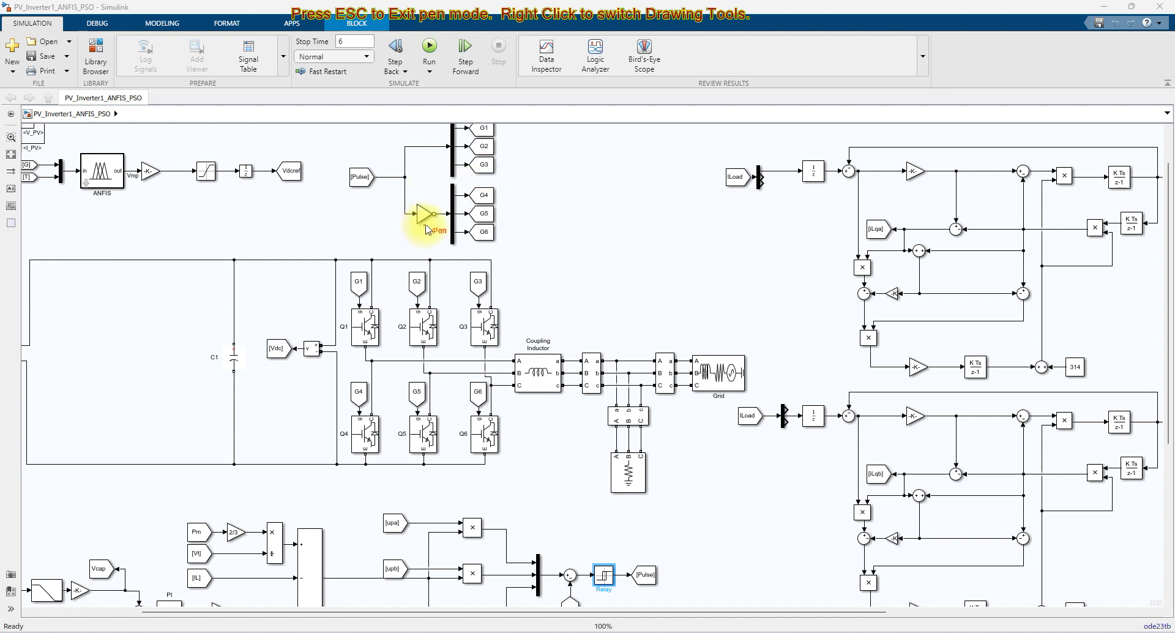
pyautogui.moveTo(427, 241); pyautogui.dragTo(434, 229)
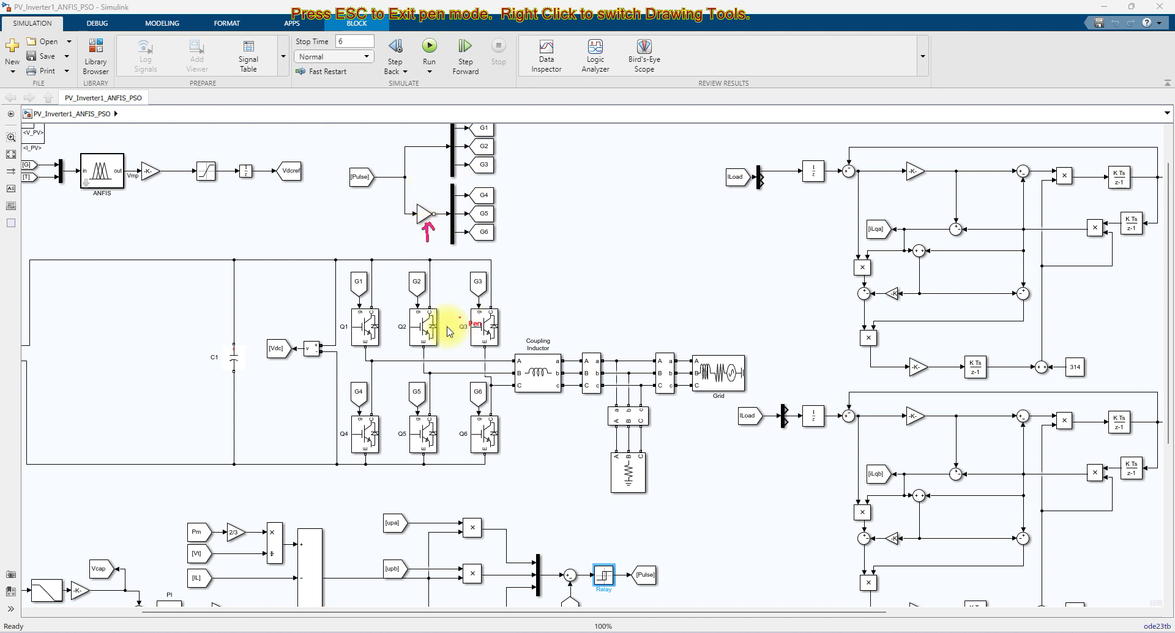
# Draw arrows from the G2 signal to switch Q2 and from G5 to Q5, and clear the markings.
pyautogui.moveTo(505, 151); pyautogui.dragTo(521, 169)
pyautogui.moveTo(550, 221)
pyautogui.mouseDown()
pyautogui.moveTo(518, 269)
pyautogui.moveTo(428, 319)
pyautogui.mouseUp()
pyautogui.moveTo(494, 220)
pyautogui.mouseDown()
pyautogui.moveTo(517, 312)
pyautogui.moveTo(414, 409)
pyautogui.mouseUp()
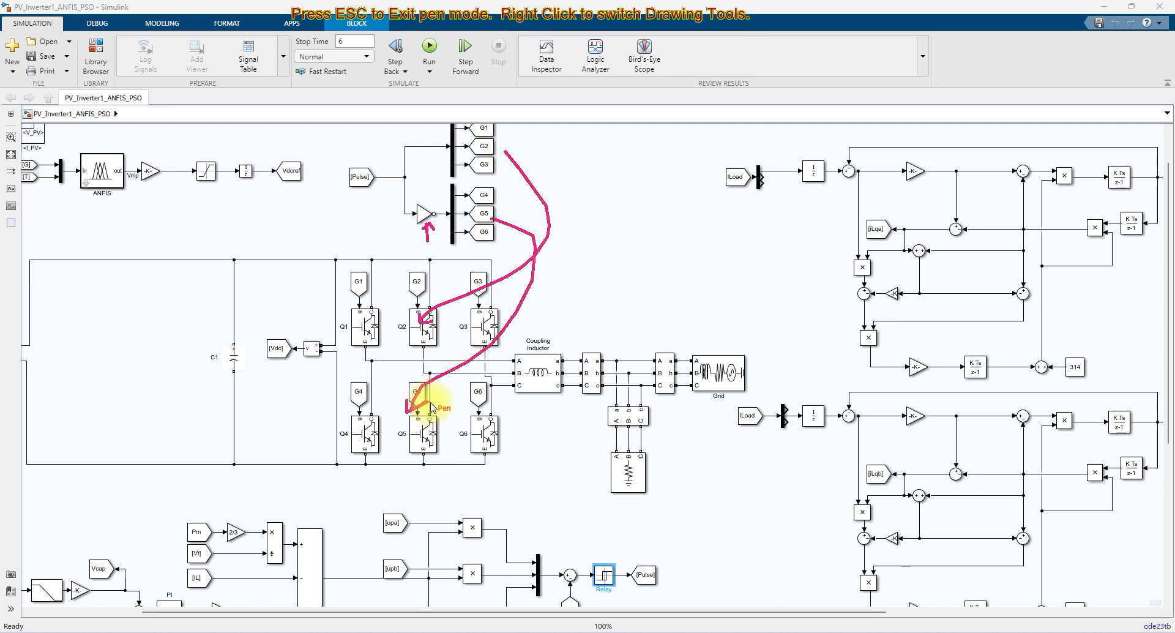
pyautogui.press('Escape')
# Review the whole model and its inverter section, ending on a close view of the ANFIS block and its Vdcref output.
pyautogui.click(11, 157)
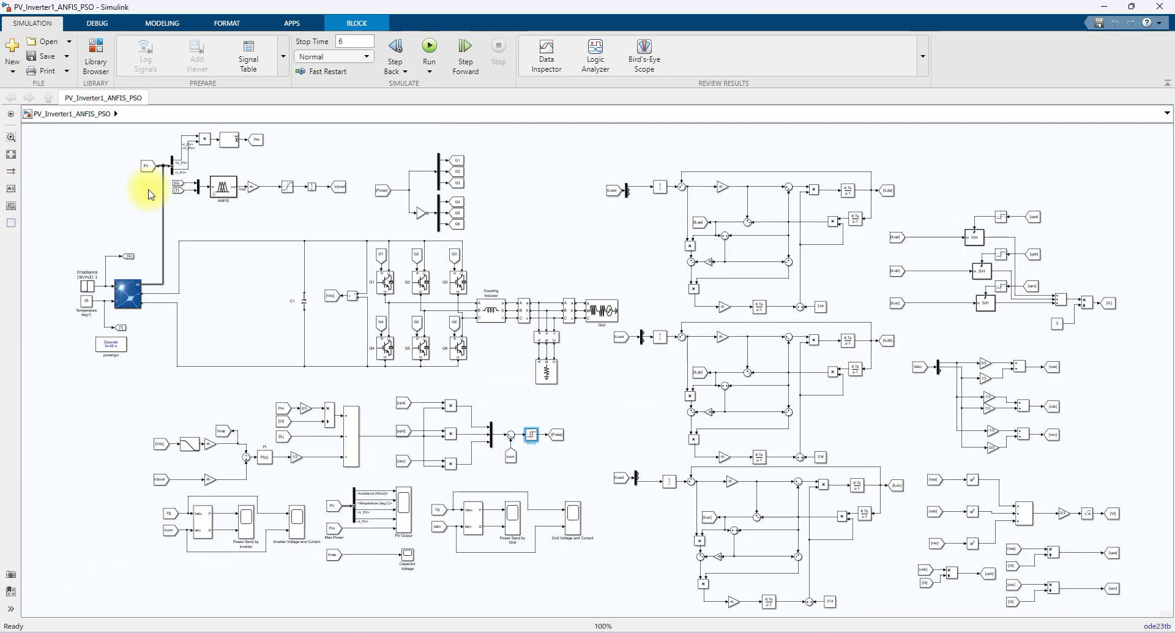
pyautogui.scroll(3, 370, 446)
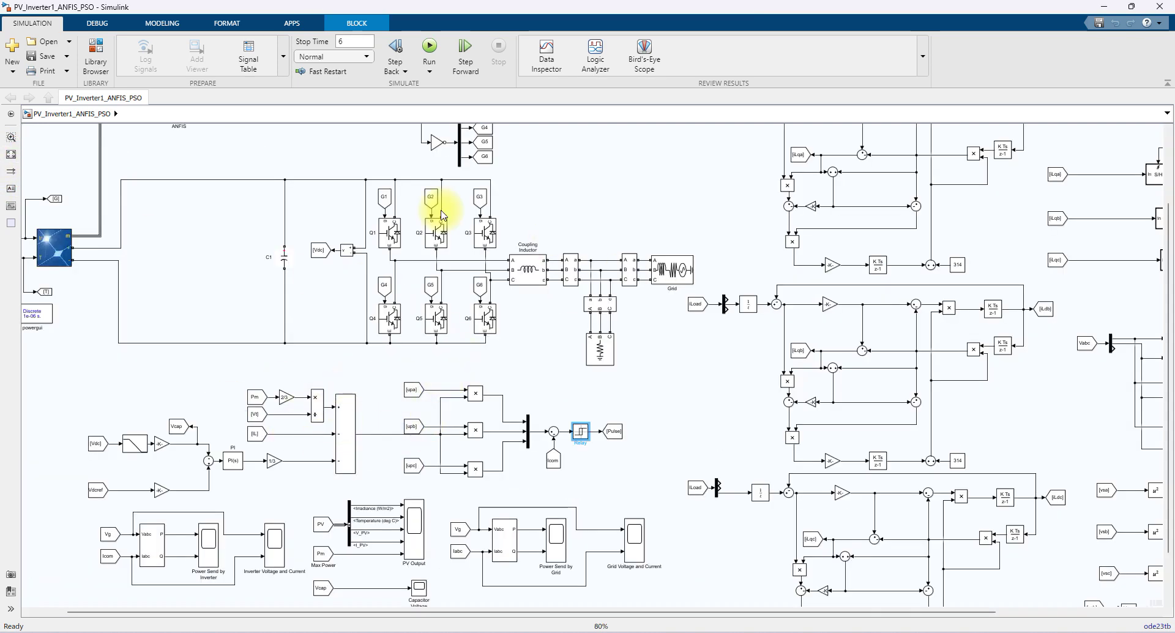
pyautogui.click(10, 154)
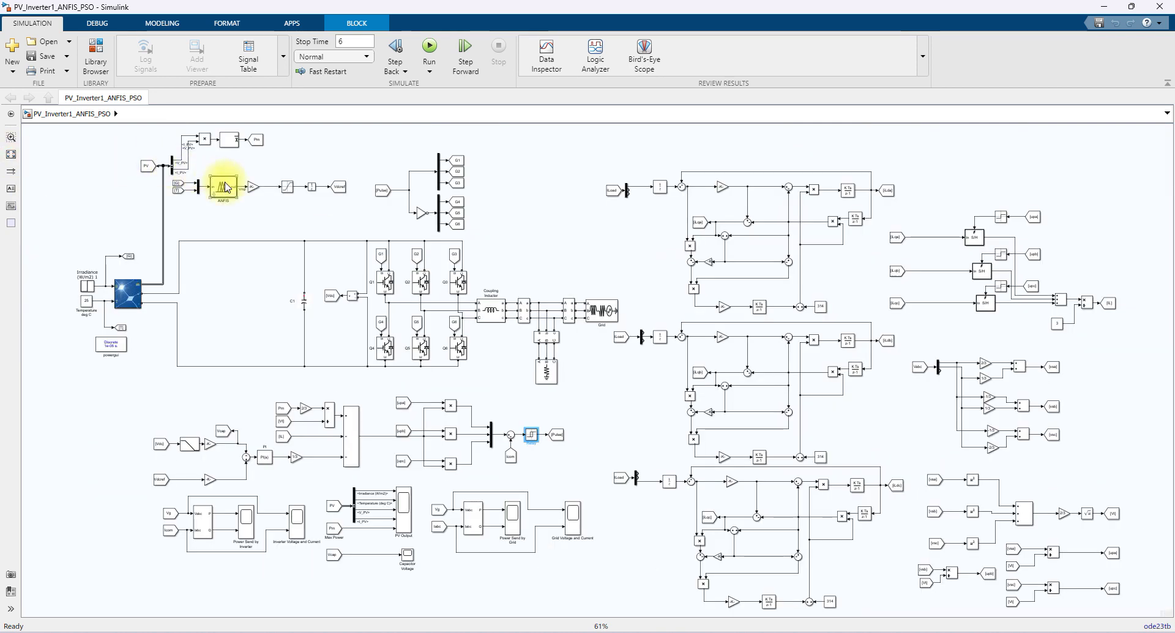
pyautogui.scroll(5, 220, 184)
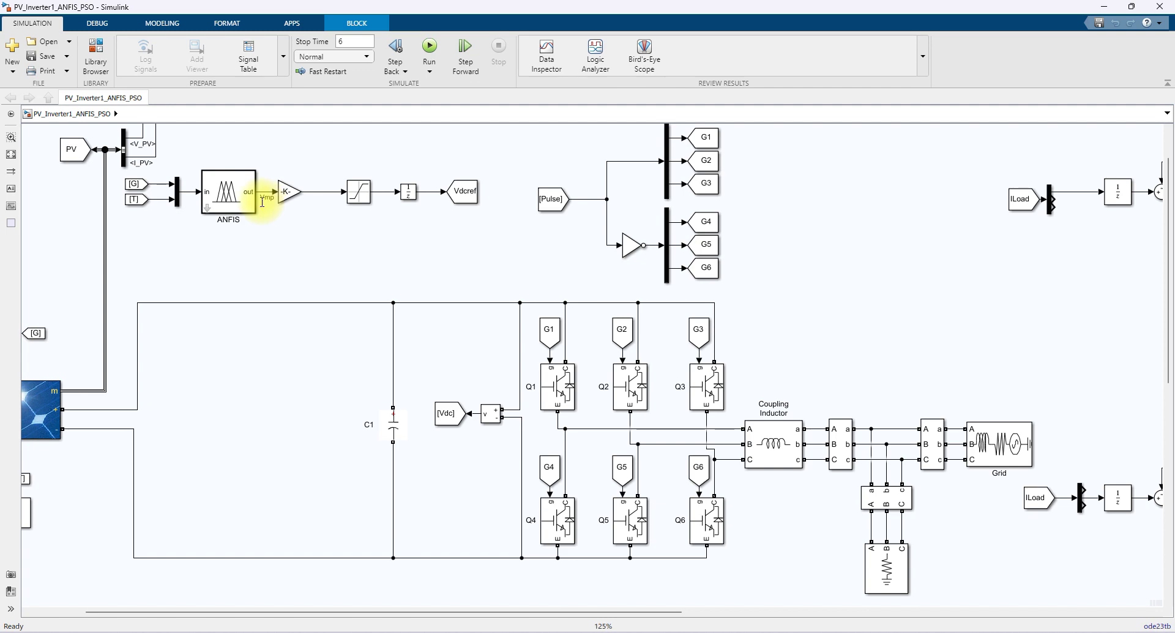
# Switch to the MATLAB window and enlarge the editor pane to show more of the PSO_ANFIS.m script.
pyautogui.moveTo(750, 630)
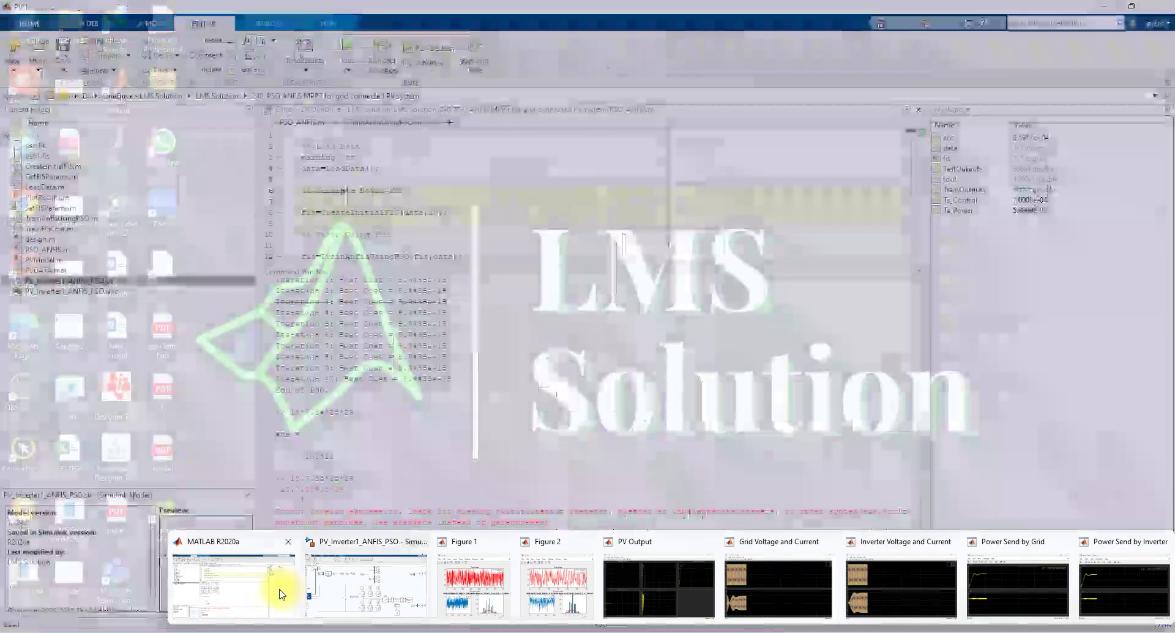
pyautogui.click(273, 589)
pyautogui.click(337, 202)
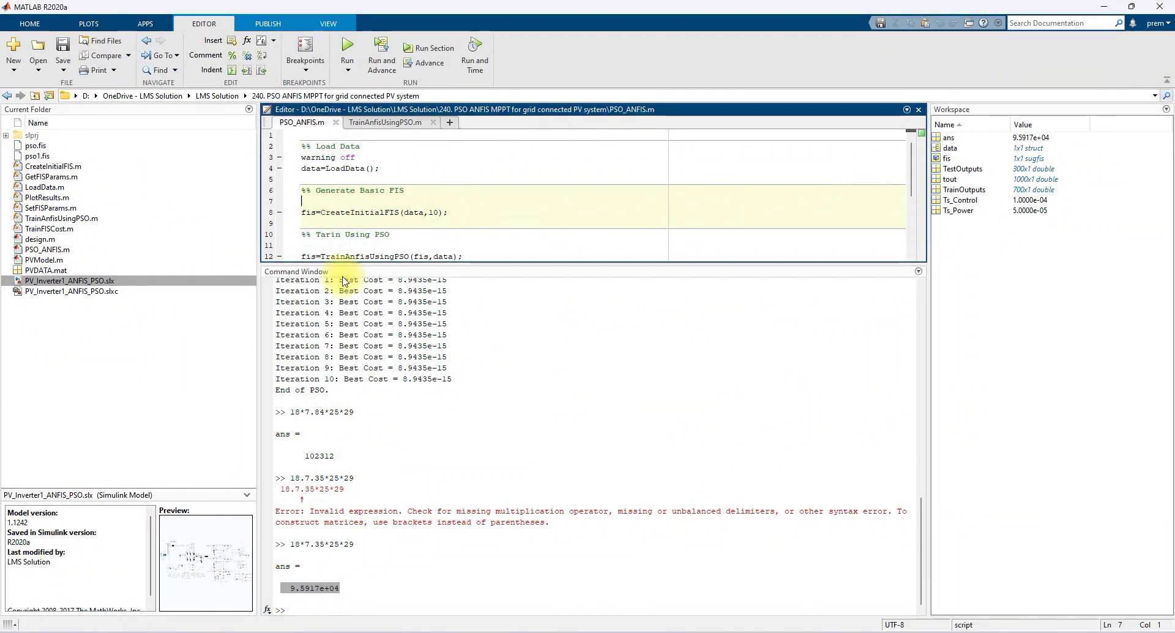
pyautogui.moveTo(347, 263); pyautogui.dragTo(354, 393)
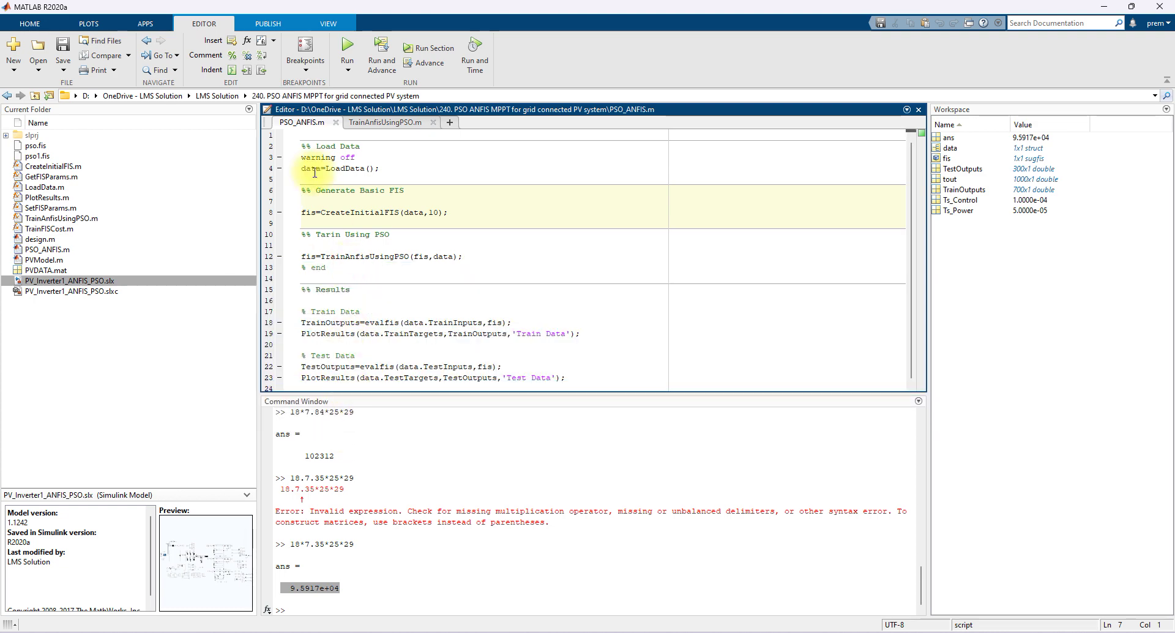
# Preview the variables stored in PVDATA.mat and return to the TrainAnfisUsingPSO call in the script.
pyautogui.click(24, 272)
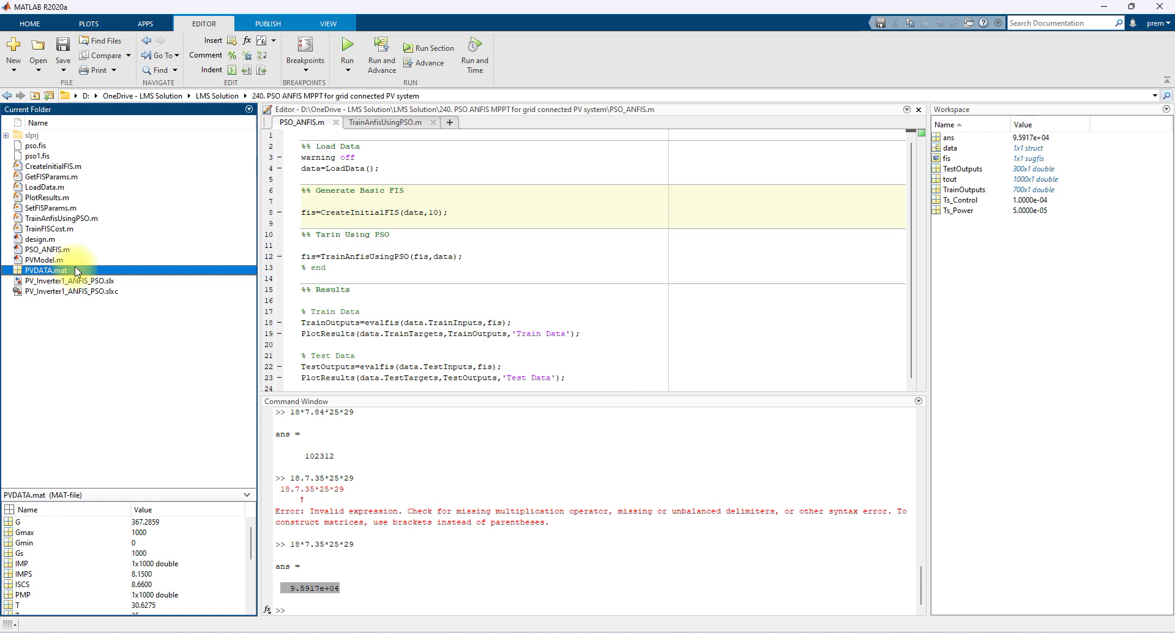
pyautogui.click(398, 257)
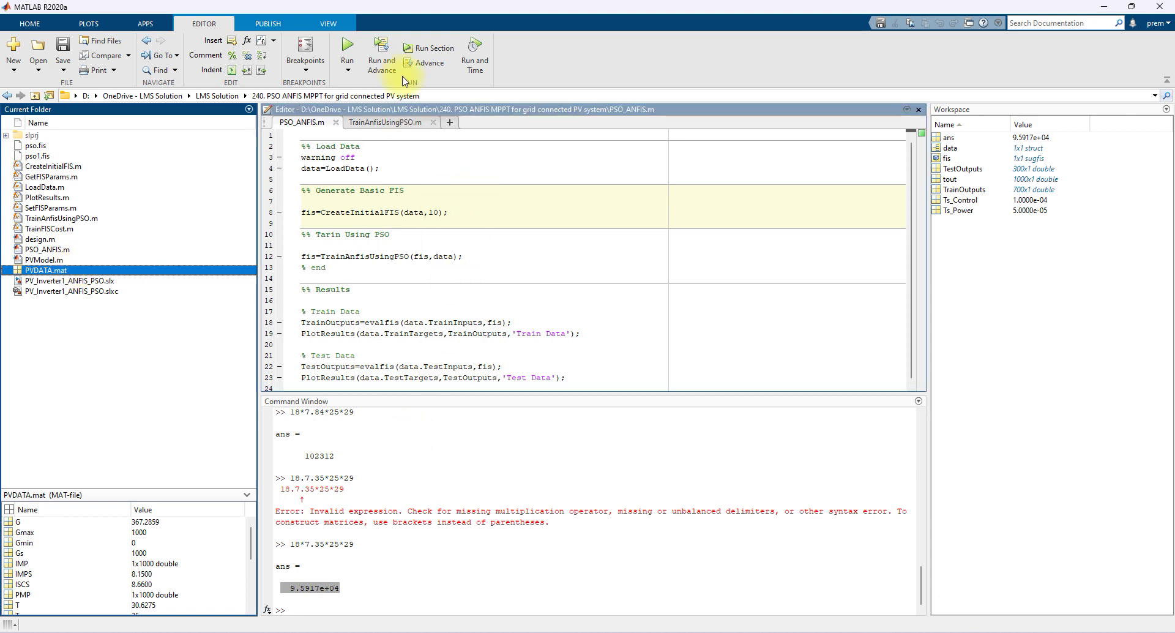
# Run the PSO_ANFIS.m script, and circle the project files in the current folder with the pen before clearing the marking.
pyautogui.click(341, 54)
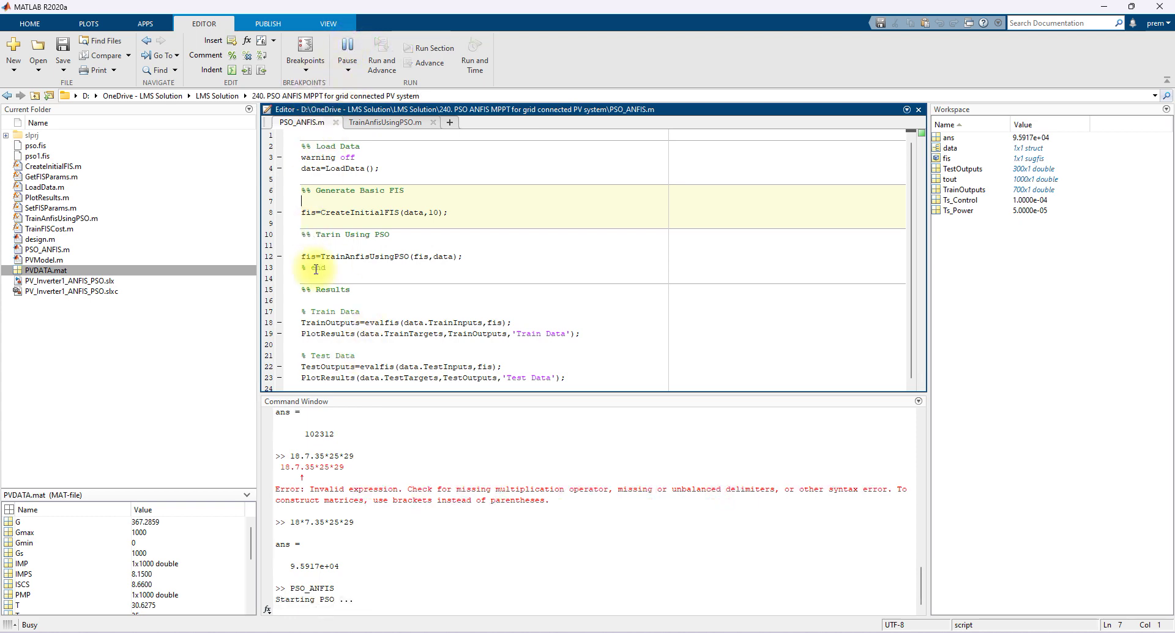
pyautogui.click(64, 329)
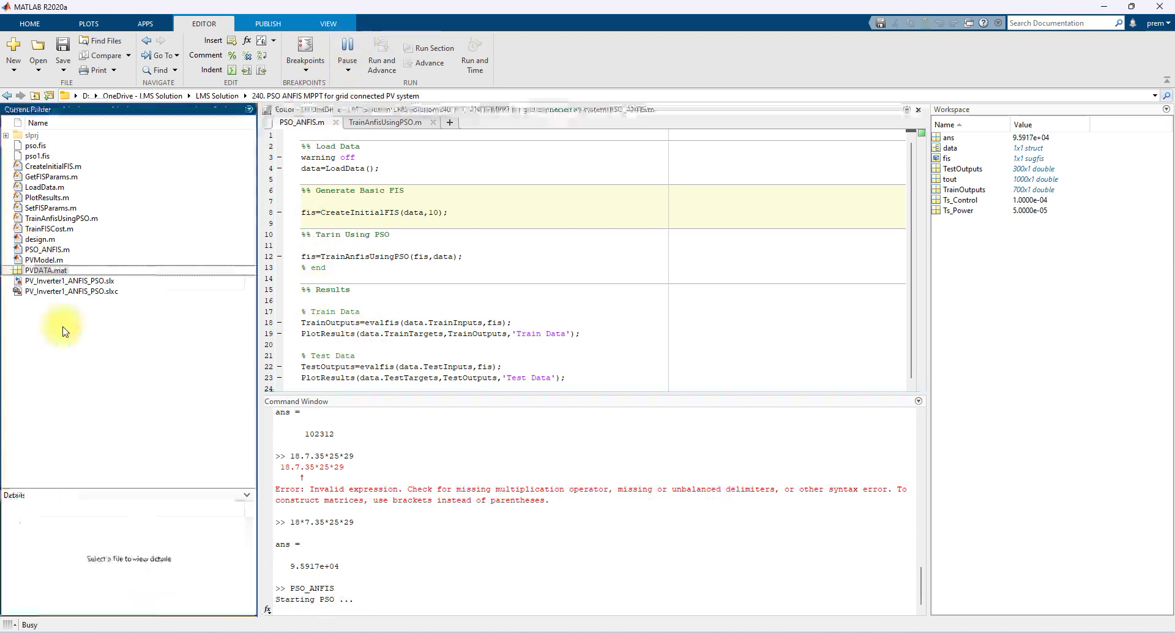
pyautogui.hotkey('ctrl', 'shift', 'd')
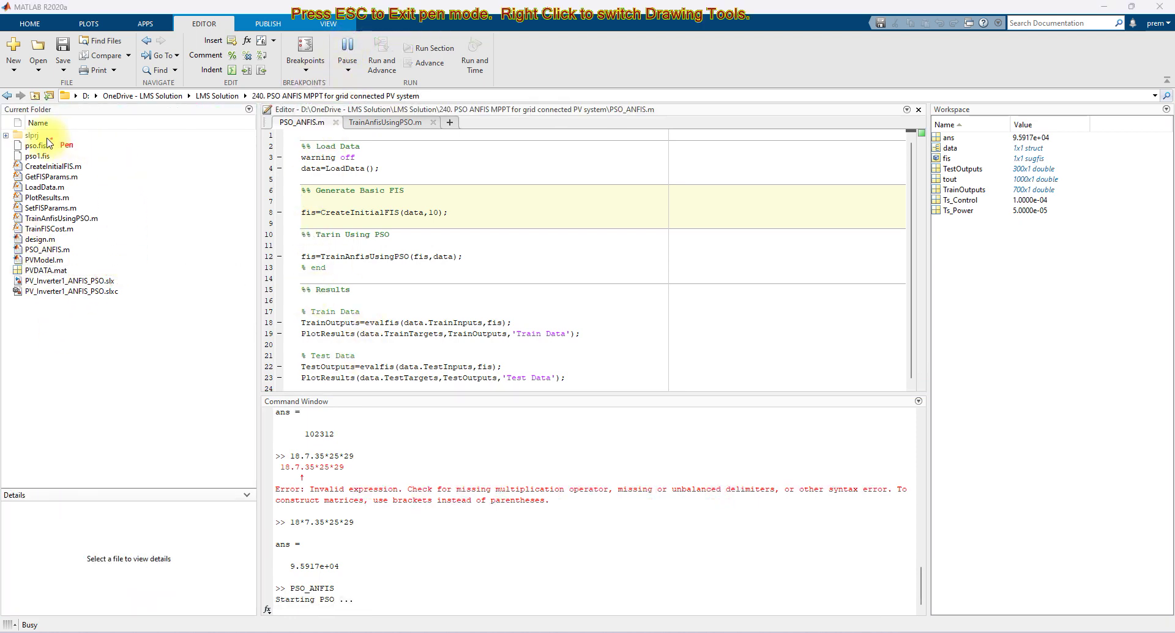
pyautogui.moveTo(2, 183)
pyautogui.mouseDown()
pyautogui.moveTo(10, 345)
pyautogui.moveTo(130, 335)
pyautogui.moveTo(146, 187)
pyautogui.moveTo(60, 140)
pyautogui.moveTo(2, 174)
pyautogui.moveTo(10, 211)
pyautogui.mouseUp()
pyautogui.click(115, 340)
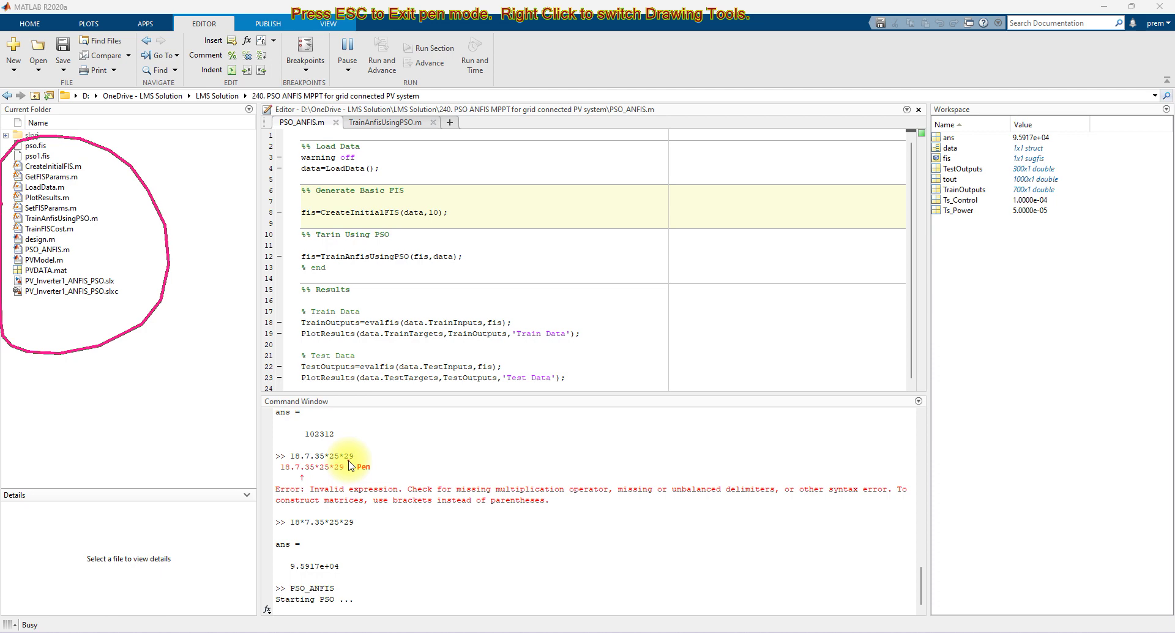
pyautogui.press('Escape')
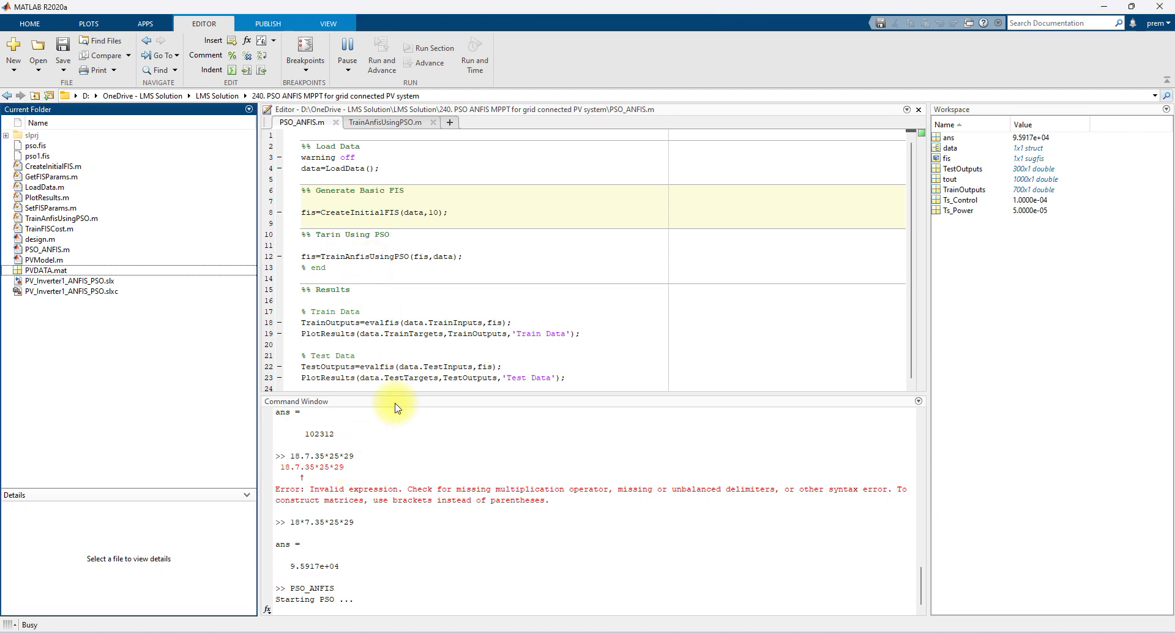
# Bring up the Train Data and Test Data figures and place them side by side for comparison.
pyautogui.moveTo(762, 632)
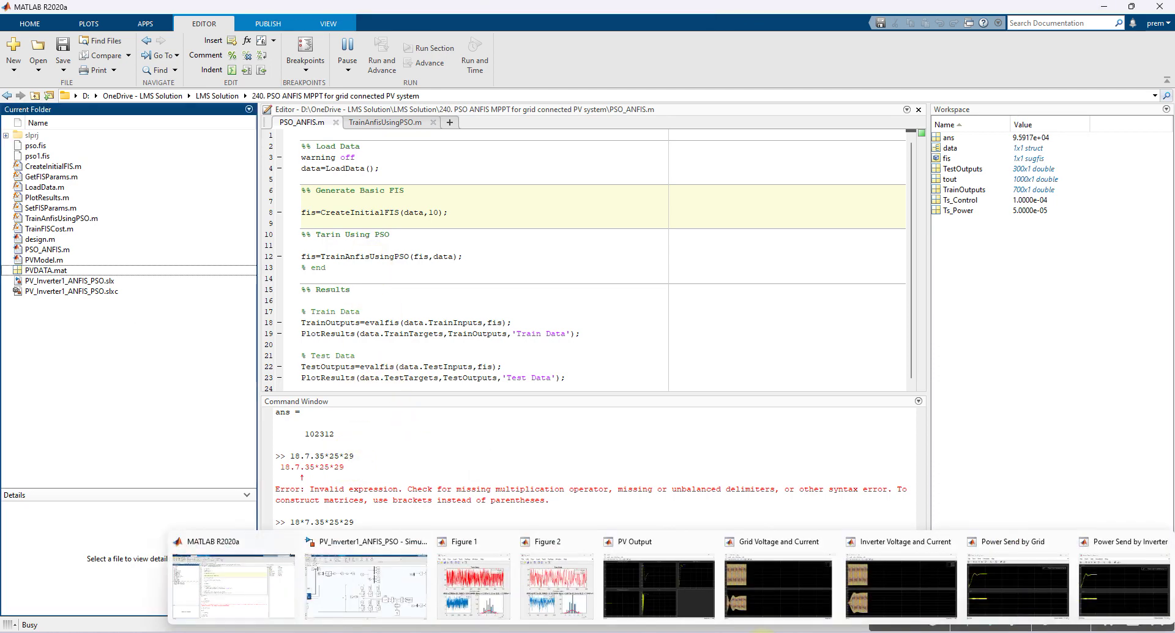
pyautogui.click(478, 606)
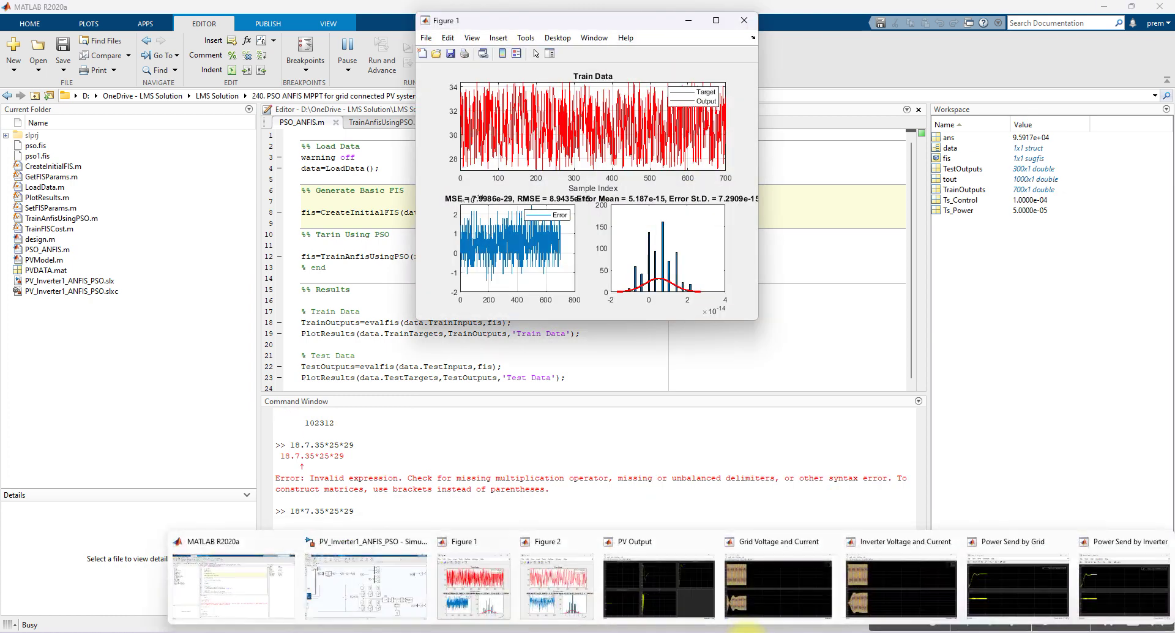
pyautogui.click(555, 595)
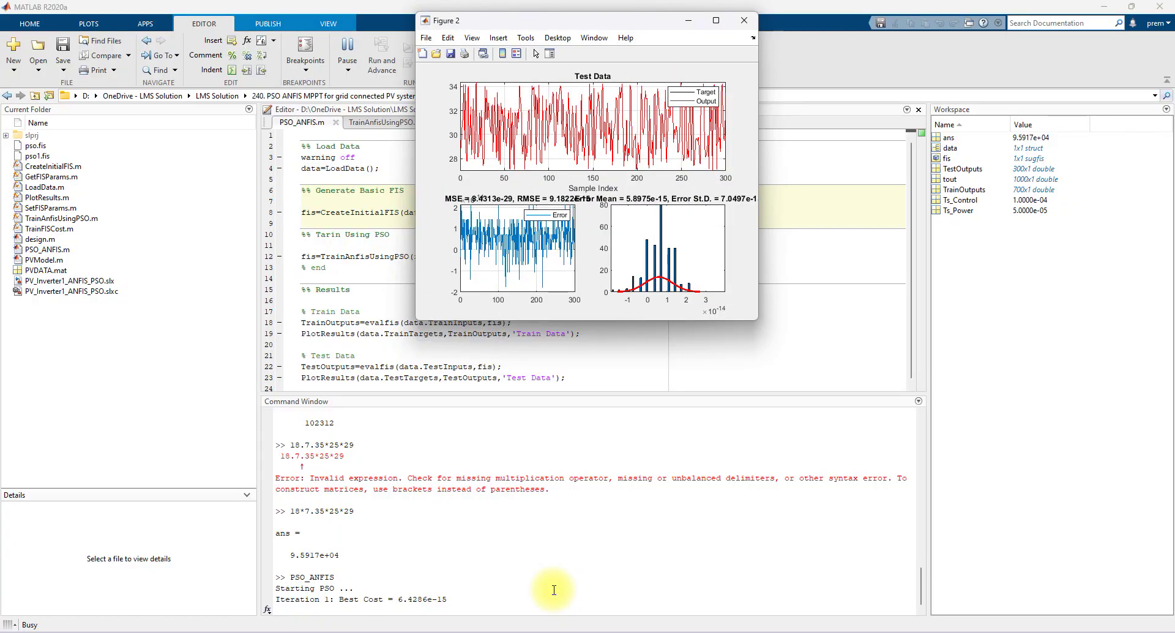
pyautogui.moveTo(459, 28); pyautogui.dragTo(747, 90)
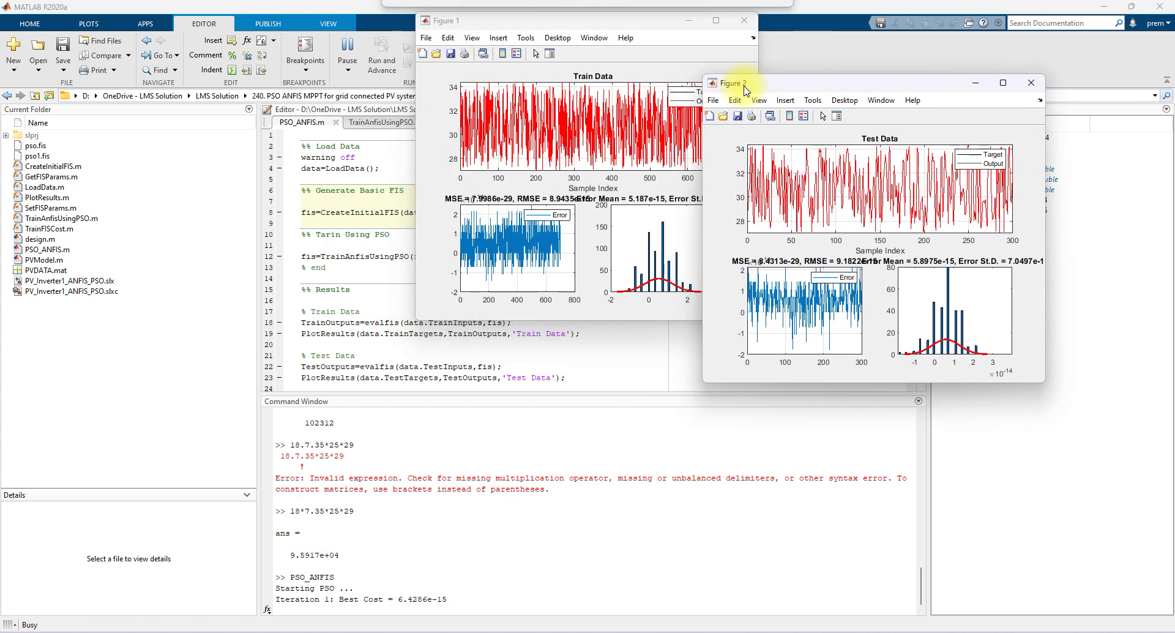
pyautogui.moveTo(531, 25); pyautogui.dragTo(438, 102)
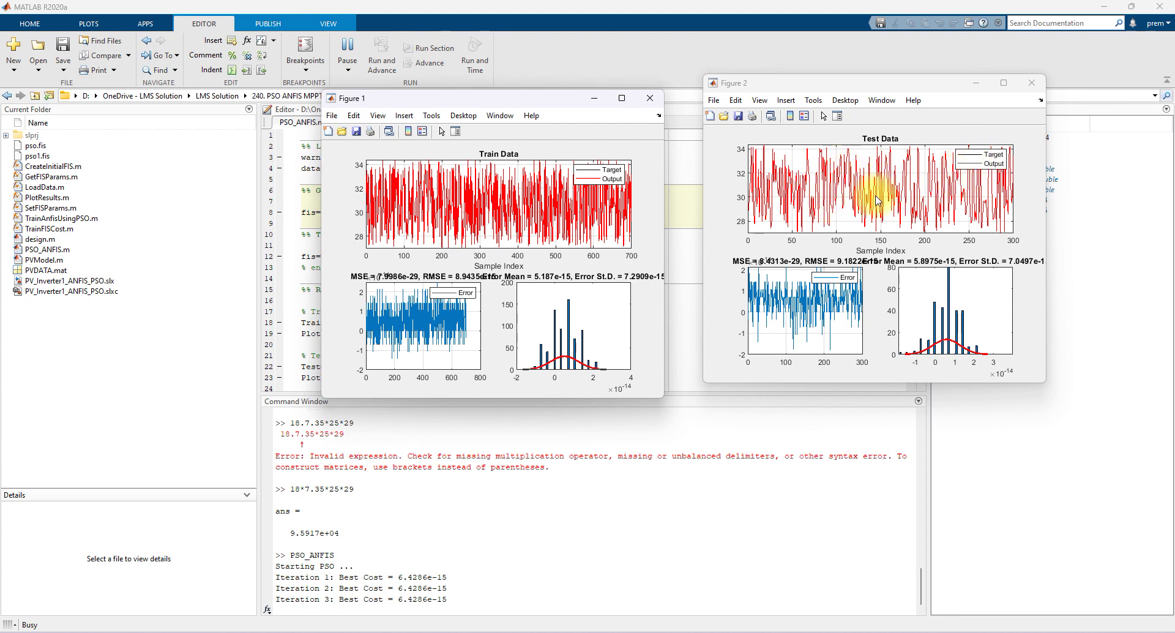
# Return to the MATLAB window, stop the running PSO training and select the fis variable in the workspace.
pyautogui.click(465, 598)
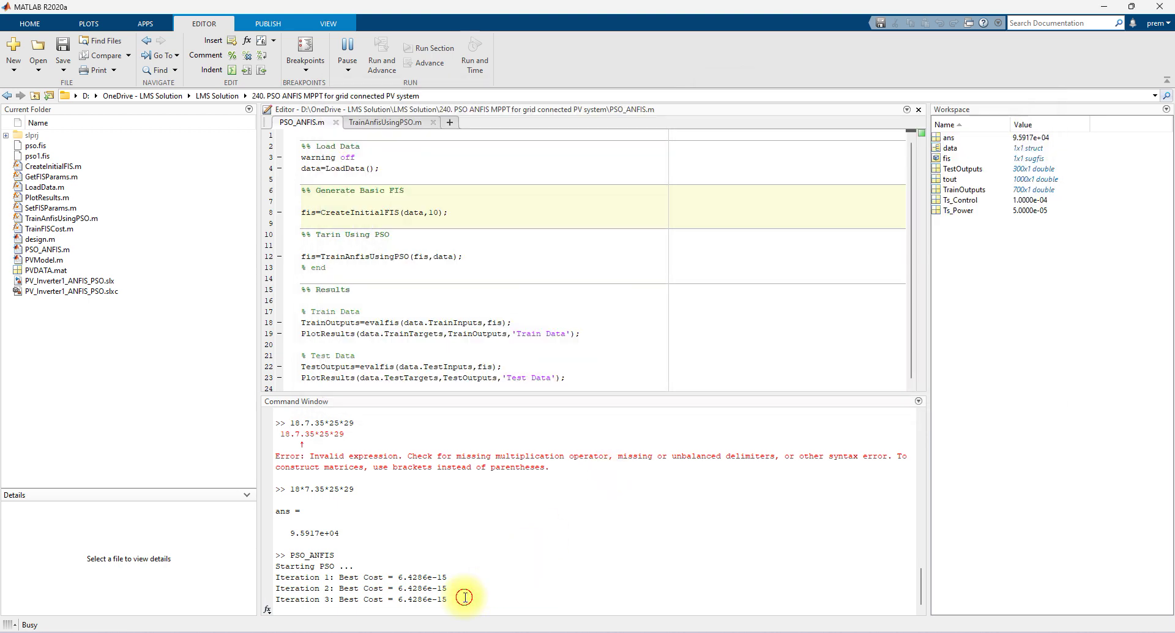
pyautogui.hotkey('ctrl', 'c')
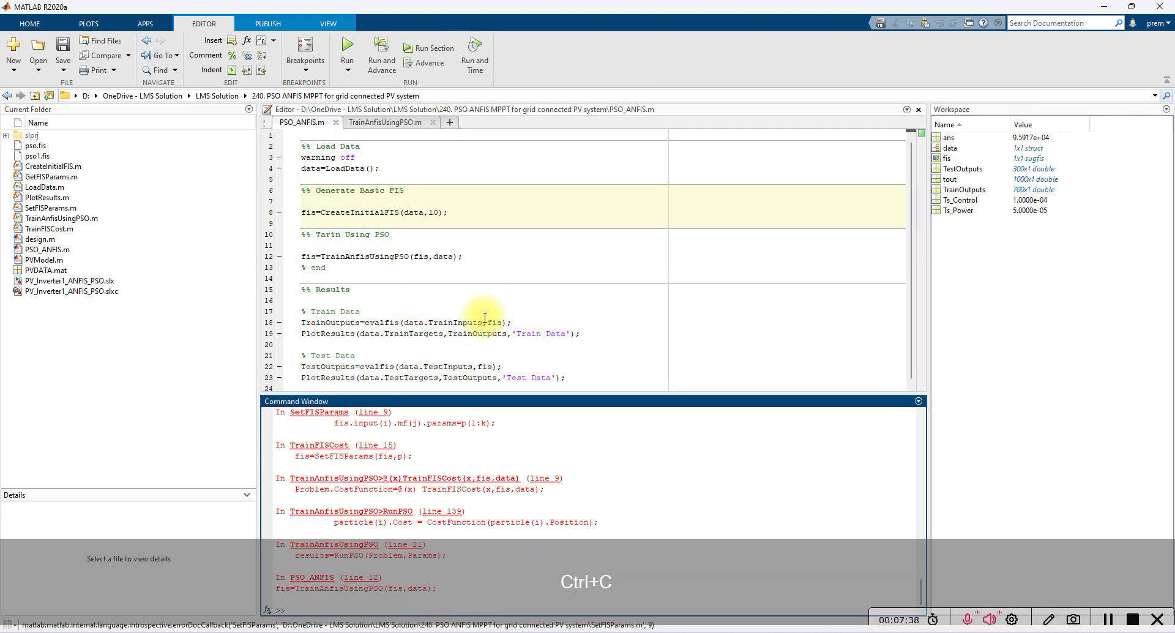
pyautogui.click(948, 159)
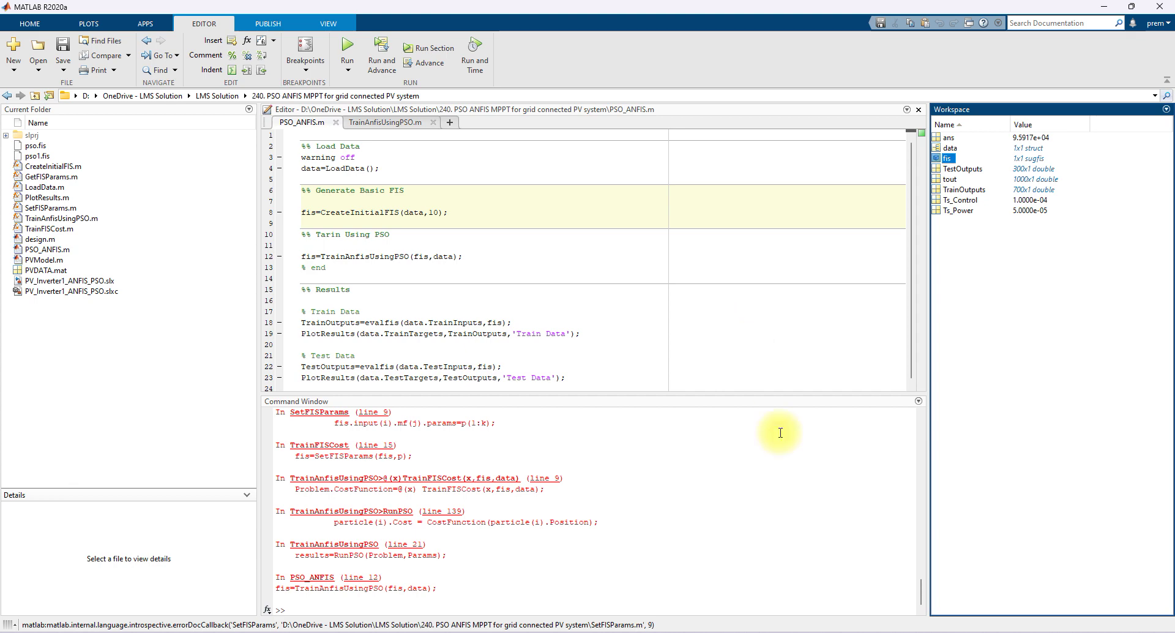
# Switch to the PV_Inverter1_ANFIS_PSO model in Simulink and check the FIS name in the ANFIS block parameters.
pyautogui.moveTo(743, 620)
pyautogui.click(402, 592)
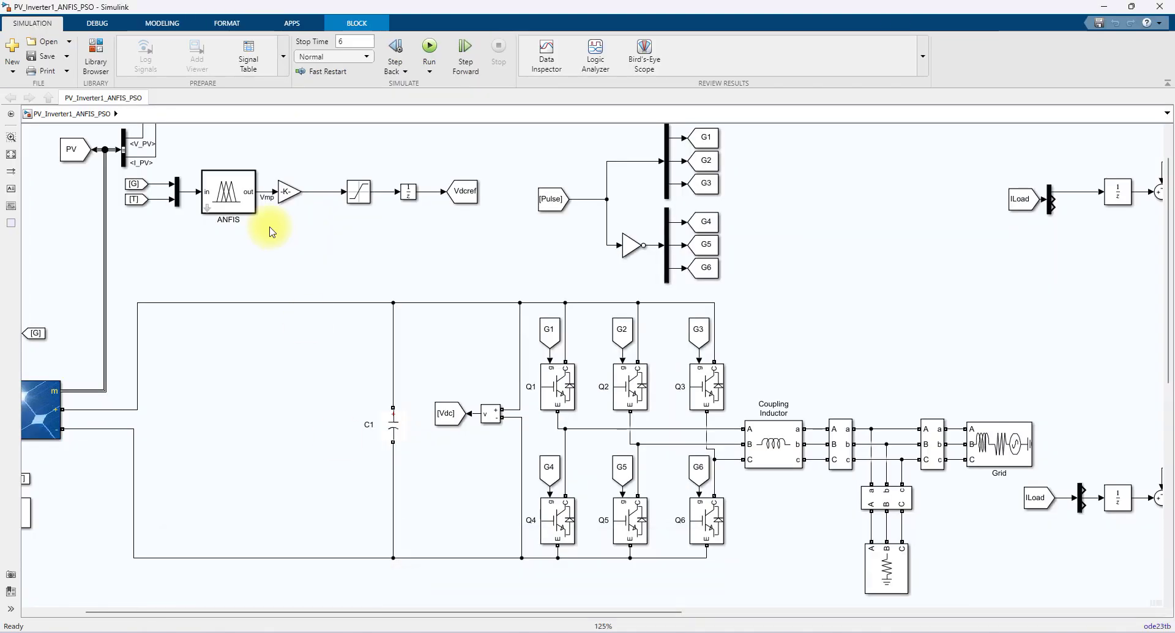
pyautogui.doubleClick(243, 199)
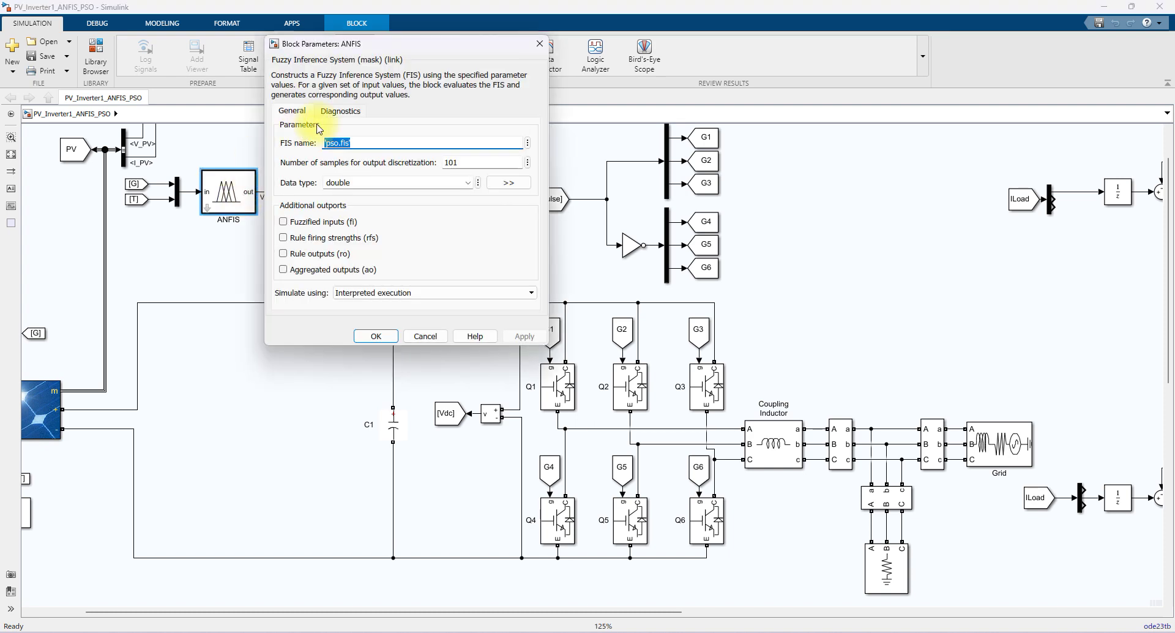
pyautogui.click(376, 336)
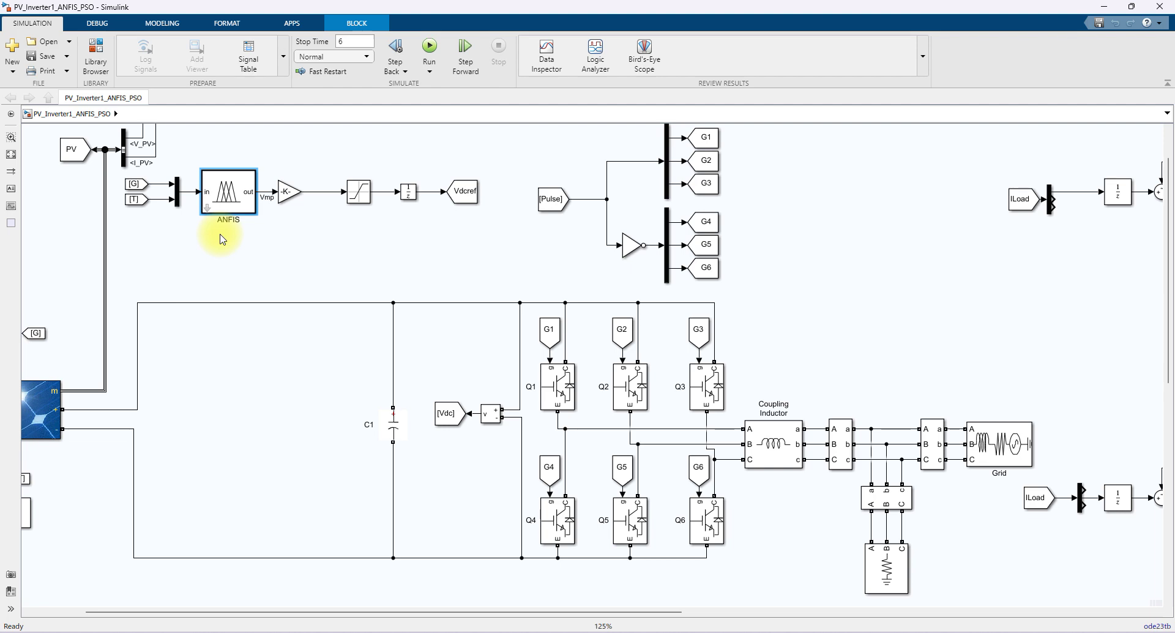
# Open the PV Output scope to examine the irradiance, temperature, PV voltage, PV current and maximum power curves.
pyautogui.click(11, 154)
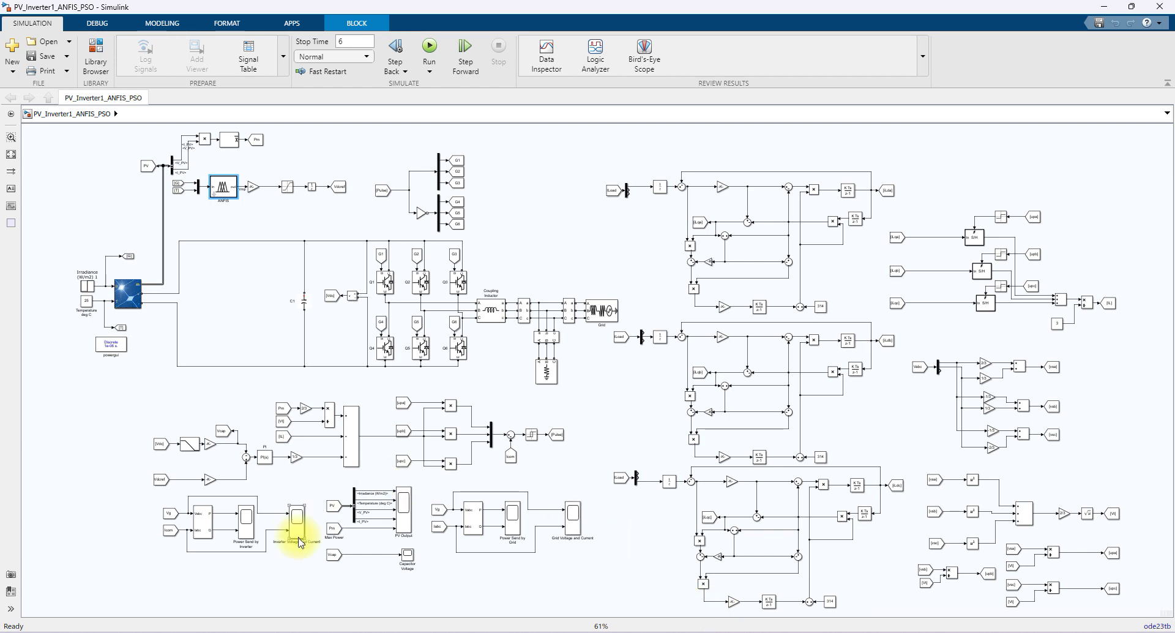
pyautogui.scroll(4, 299, 533)
pyautogui.click(517, 497)
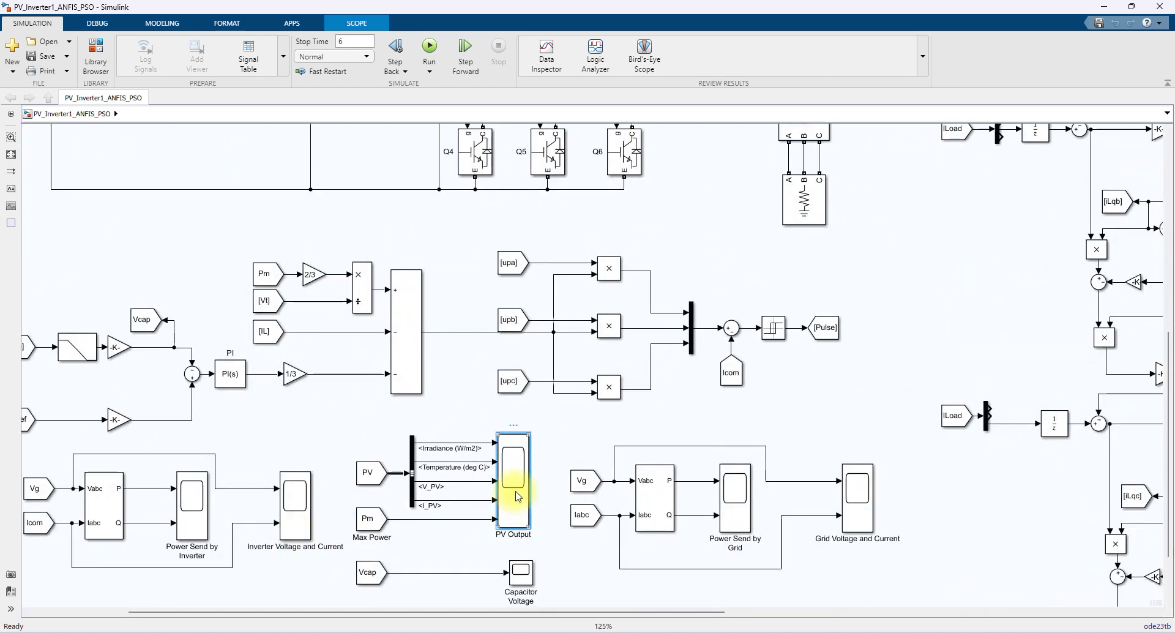
pyautogui.doubleClick(517, 496)
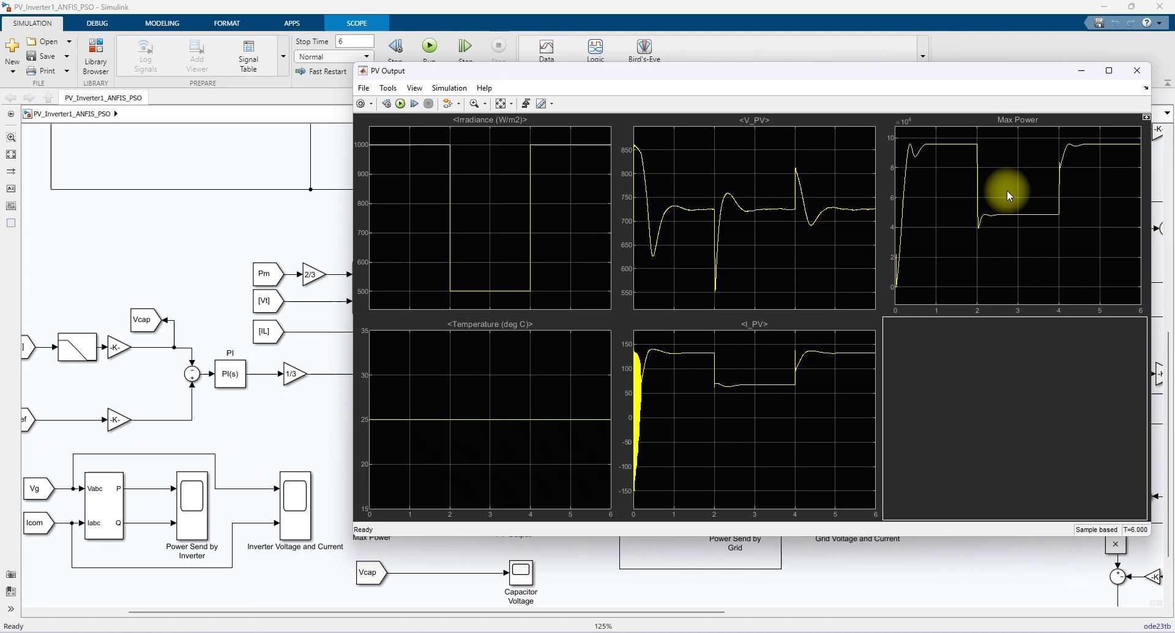
pyautogui.click(288, 587)
# Examine the grid-side waveforms in the Grid Voltage and Current and Power Send by Grid scopes.
pyautogui.click(752, 496)
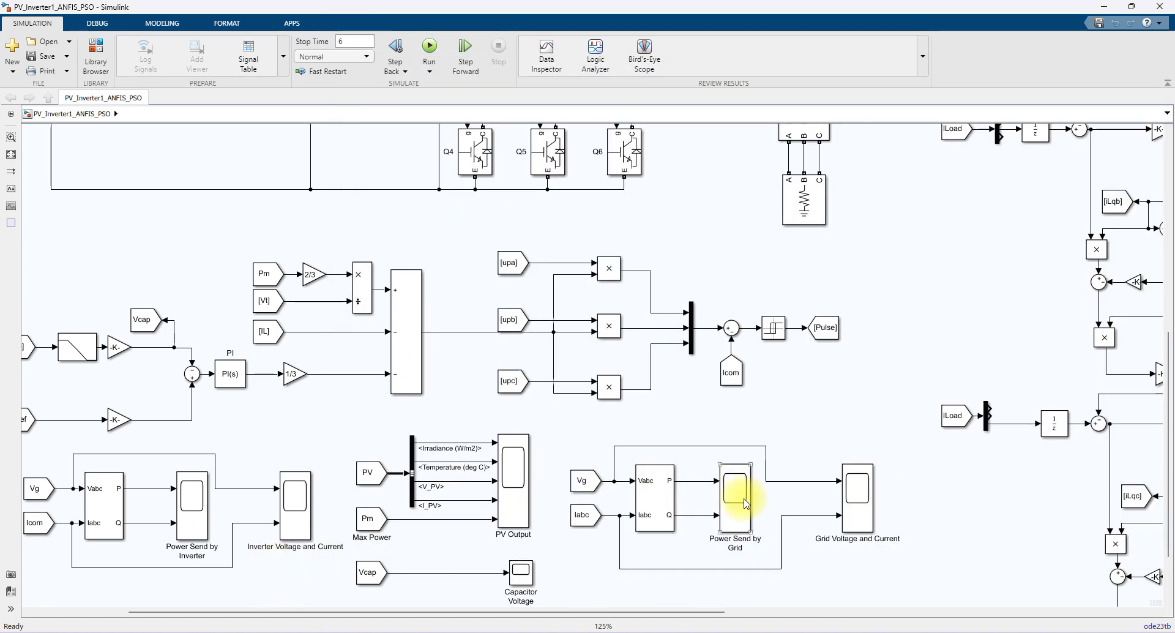
pyautogui.click(859, 496)
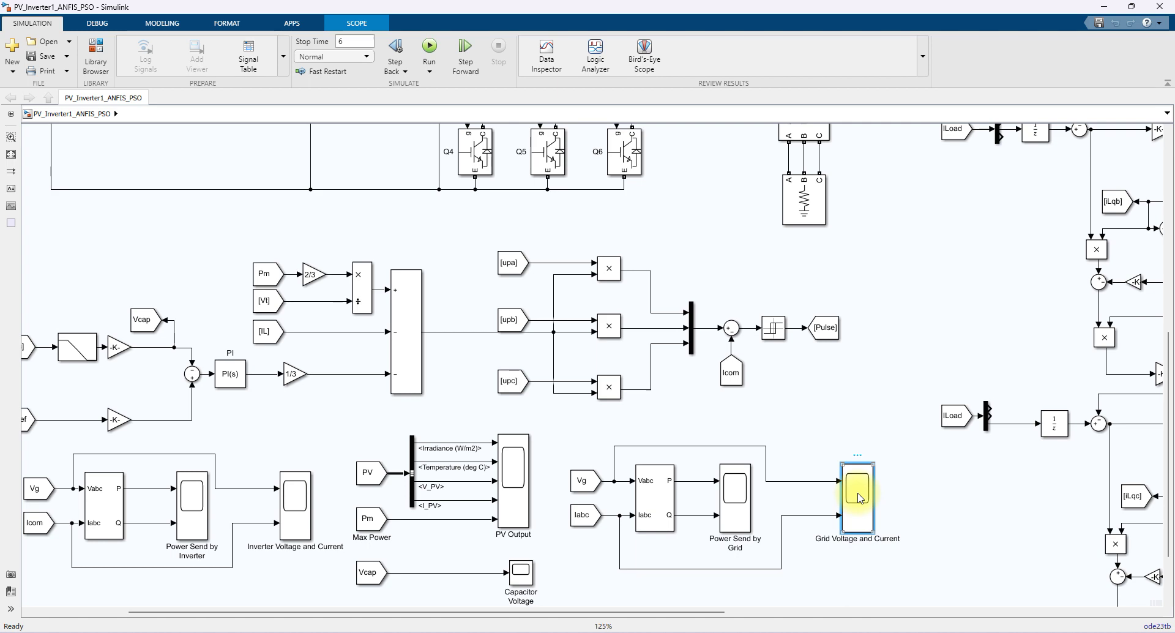
pyautogui.doubleClick(859, 496)
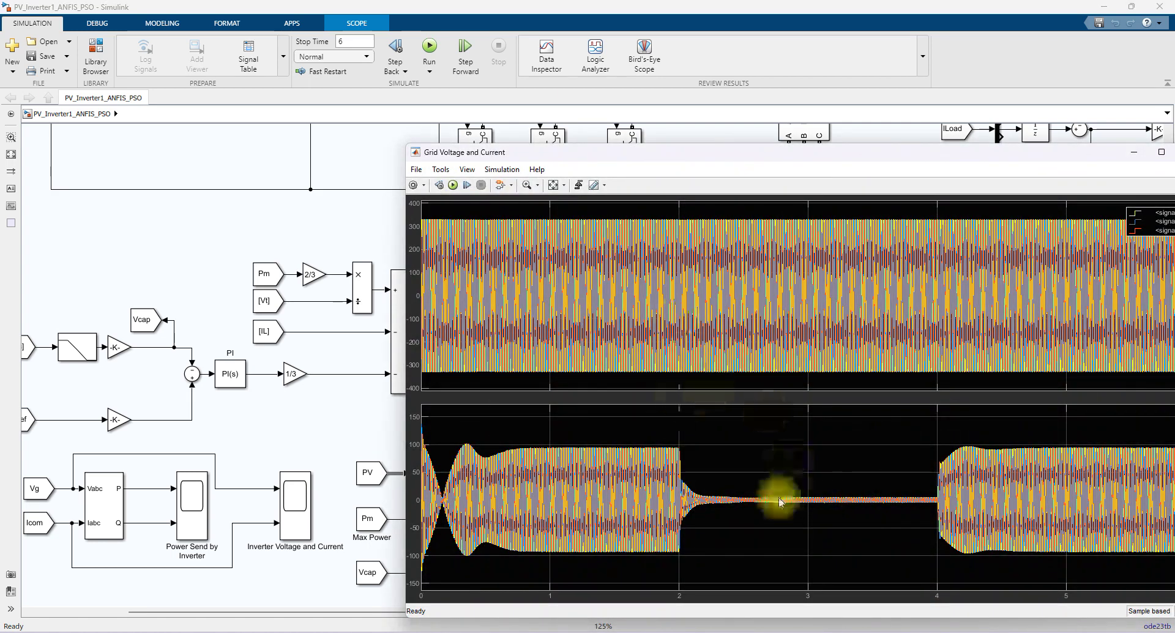
pyautogui.click(366, 414)
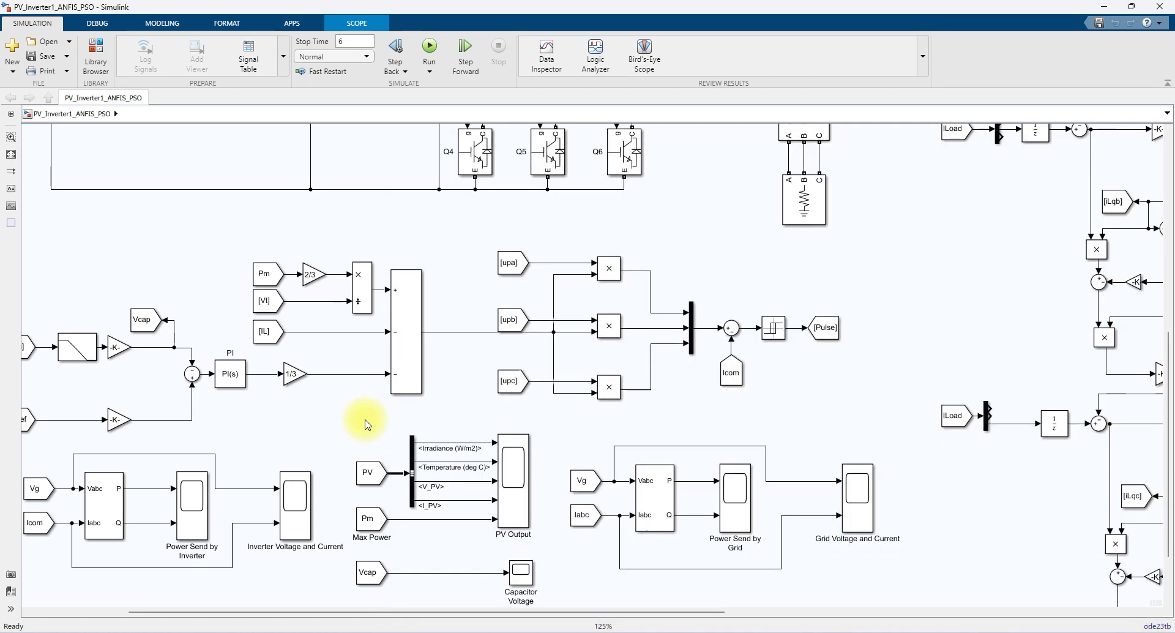
pyautogui.doubleClick(737, 507)
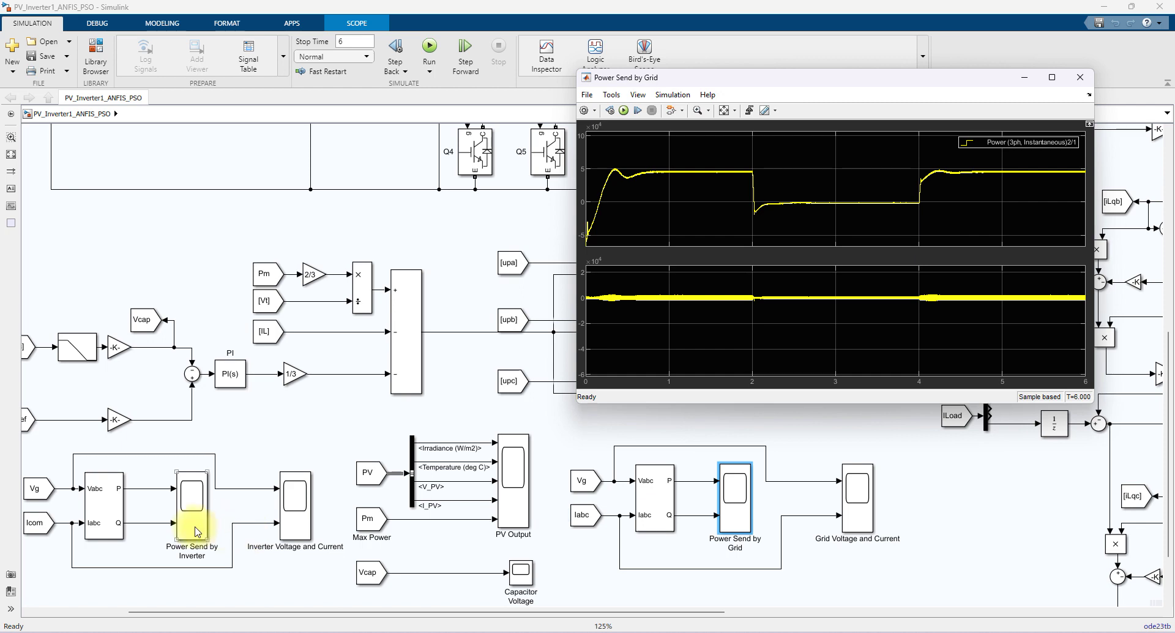
# Examine the inverter waveforms in the Inverter Voltage and Current and Power Send by Inverter scopes, and return to the model.
pyautogui.click(302, 527)
pyautogui.click(301, 526)
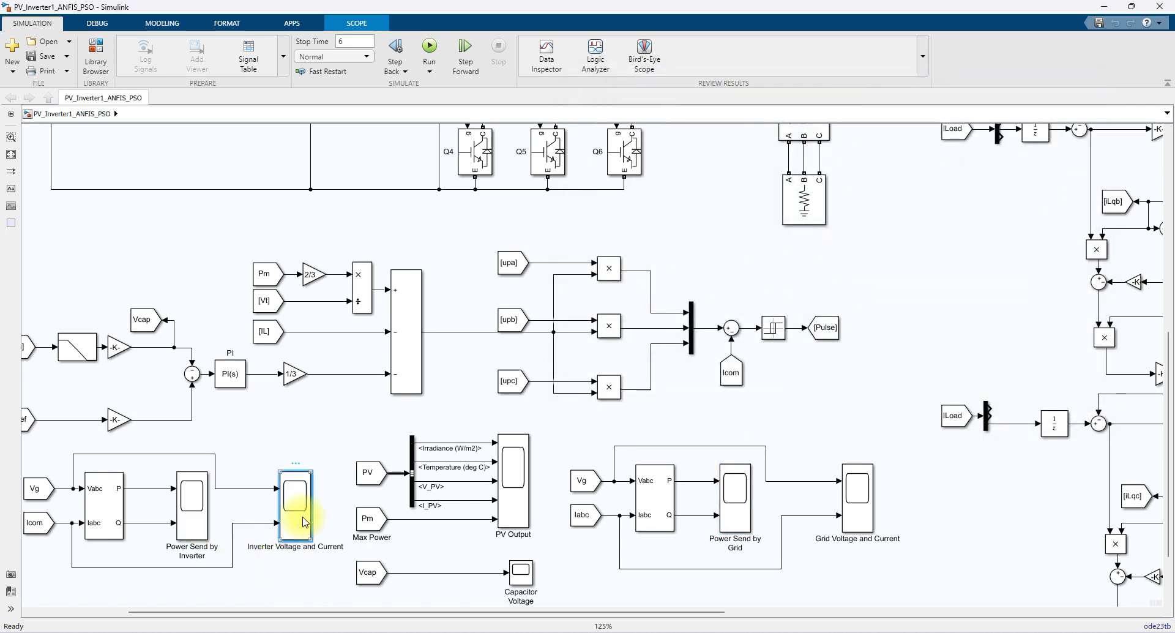
pyautogui.doubleClick(303, 517)
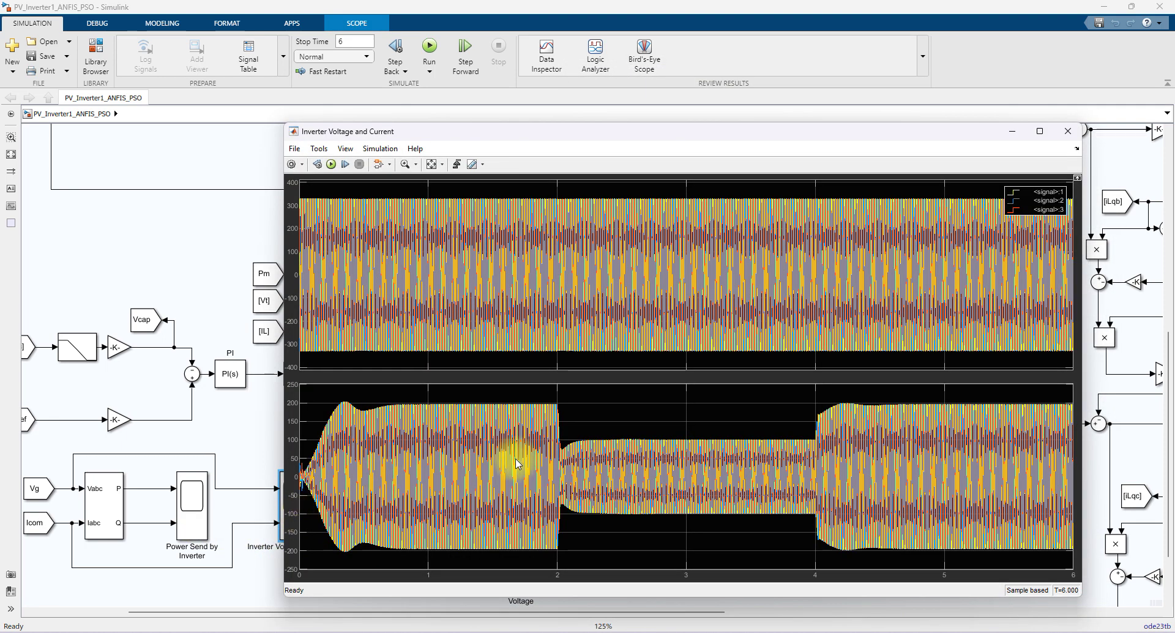
pyautogui.click(197, 510)
pyautogui.doubleClick(198, 513)
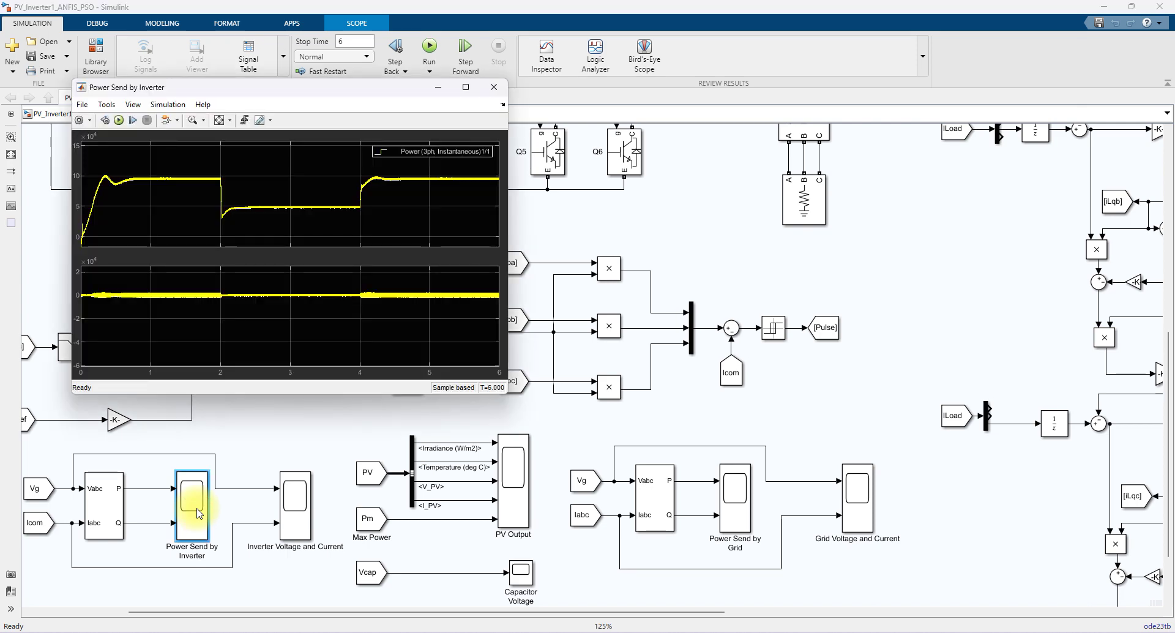
pyautogui.click(245, 415)
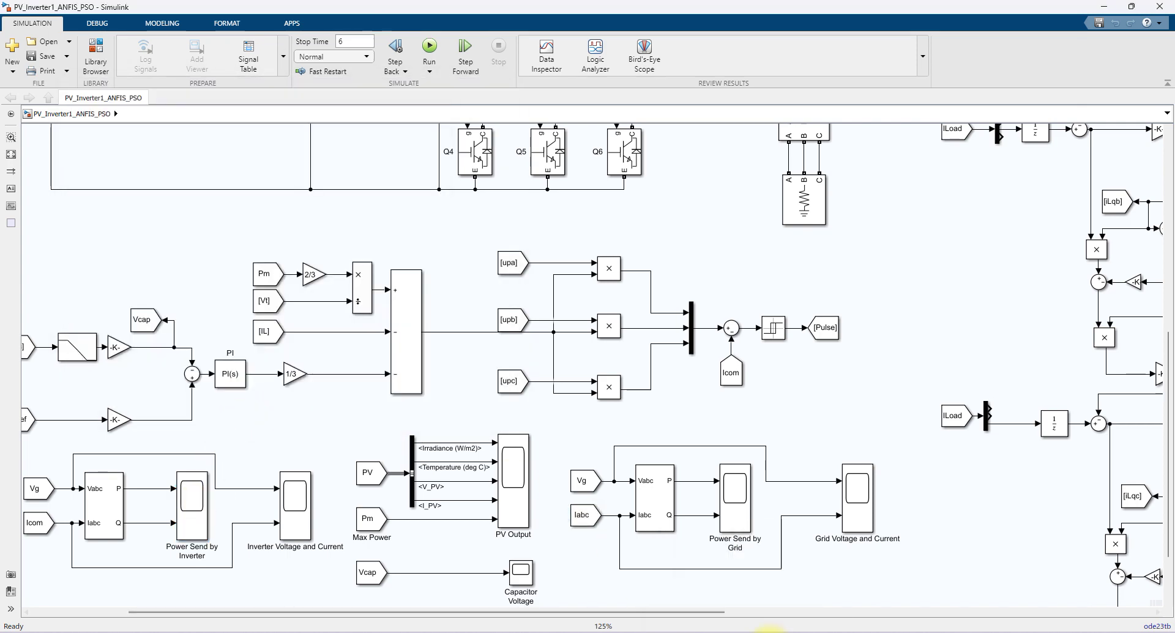
# Reopen the PV Output scope, zoom vertically into the Max Power plateau to read it closely, and restore the full plot range.
pyautogui.moveTo(757, 630)
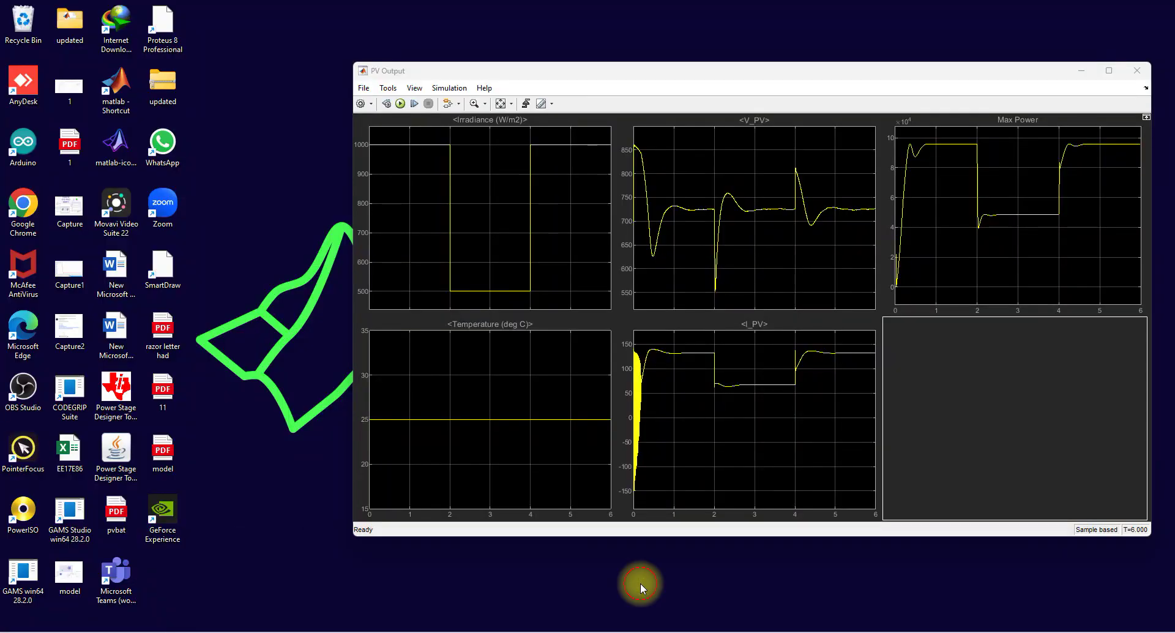
pyautogui.click(640, 583)
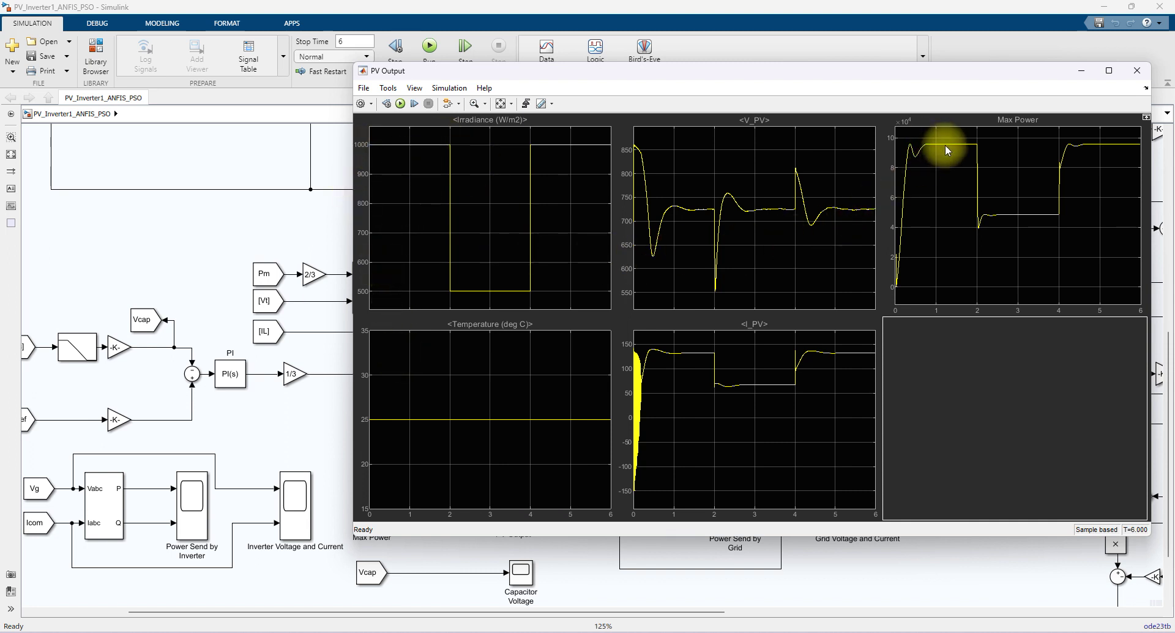
pyautogui.click(484, 104)
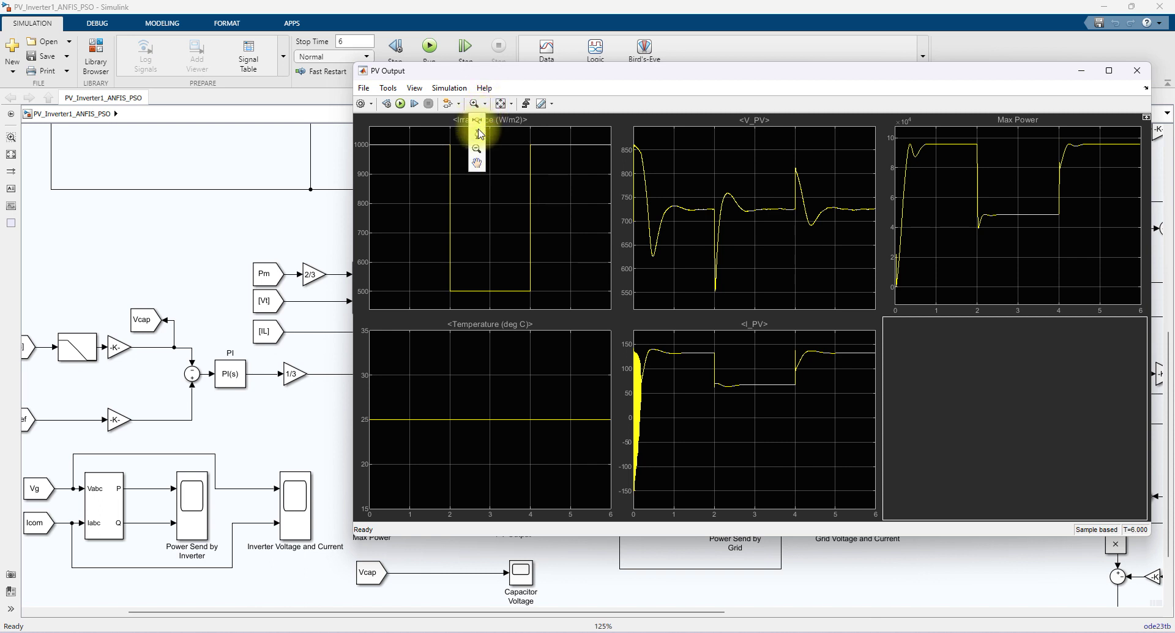
pyautogui.click(478, 134)
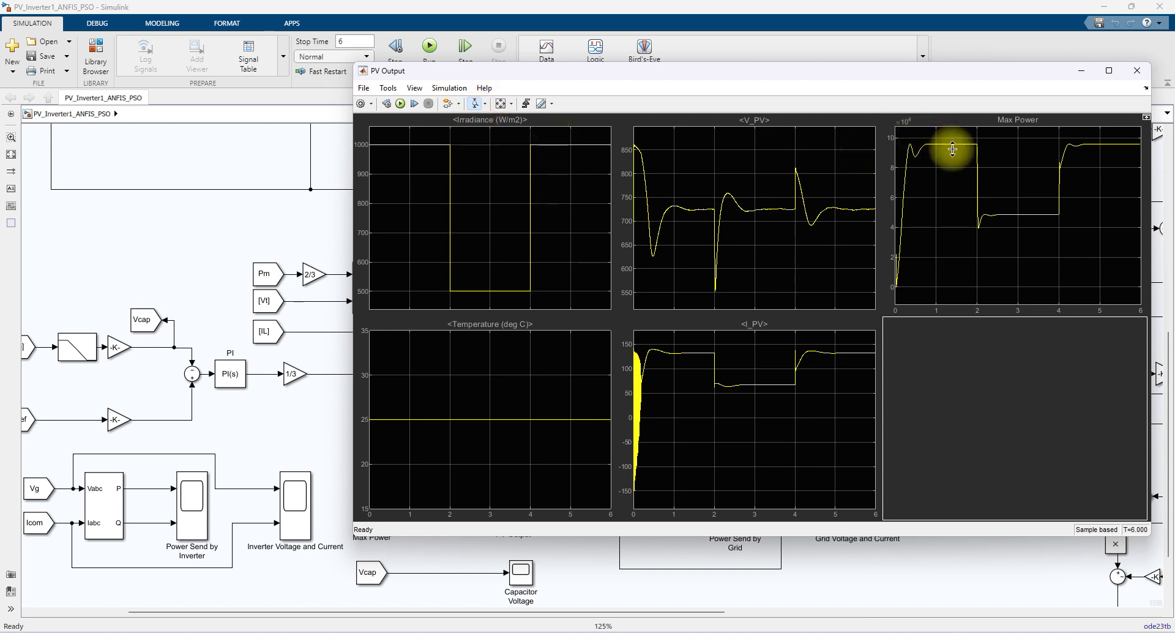
pyautogui.moveTo(953, 140); pyautogui.dragTo(953, 149)
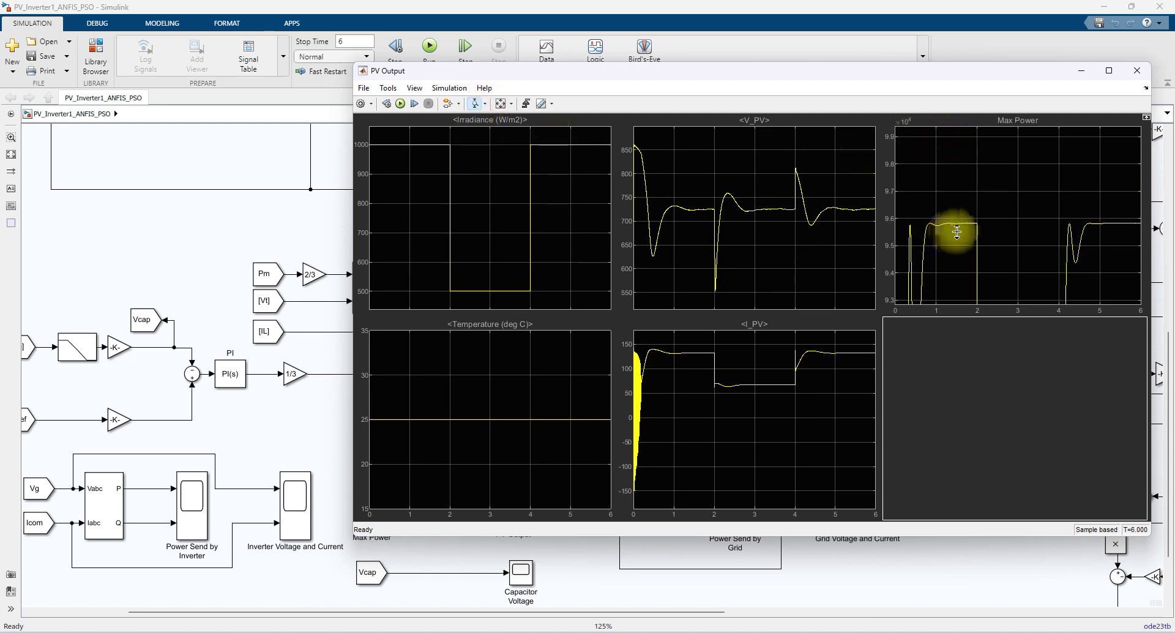
pyautogui.moveTo(959, 214); pyautogui.dragTo(959, 231)
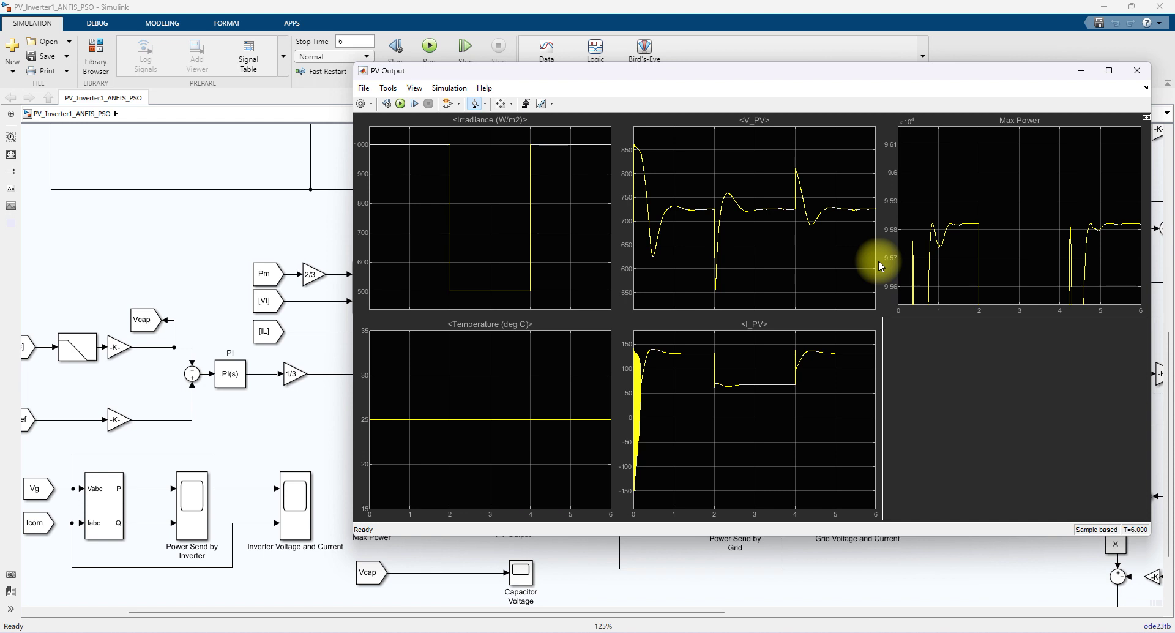
pyautogui.click(525, 103)
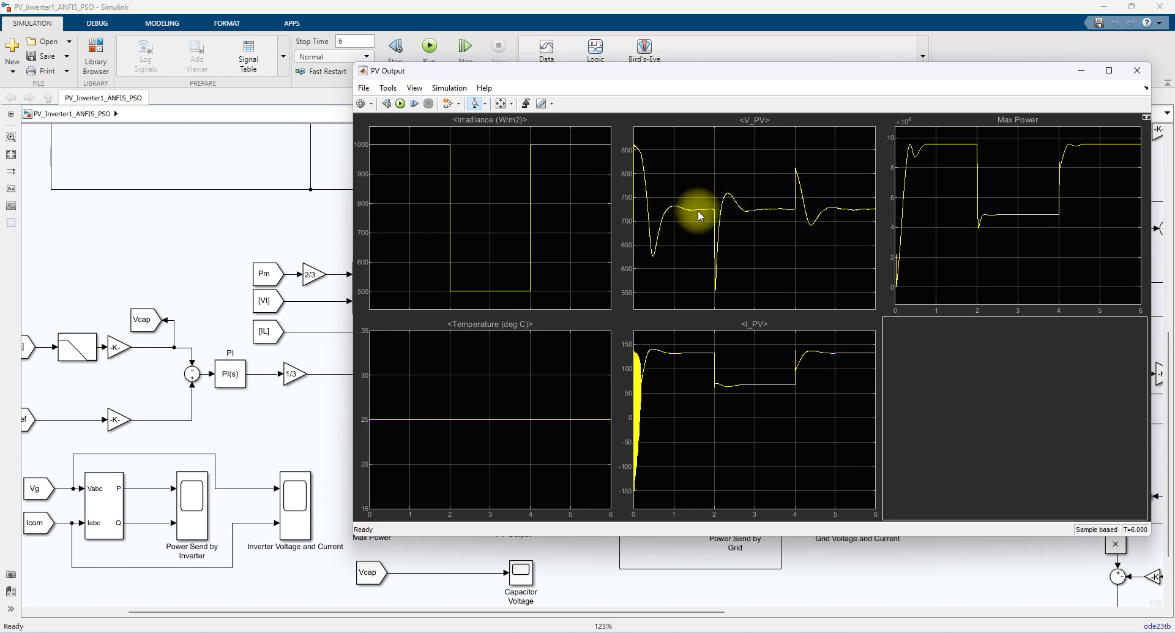
# Zoom vertically into the steady V_PV voltage and the Max Power plateau between 2 and 4 s, restoring the full plot range.
pyautogui.moveTo(700, 201); pyautogui.dragTo(701, 213)
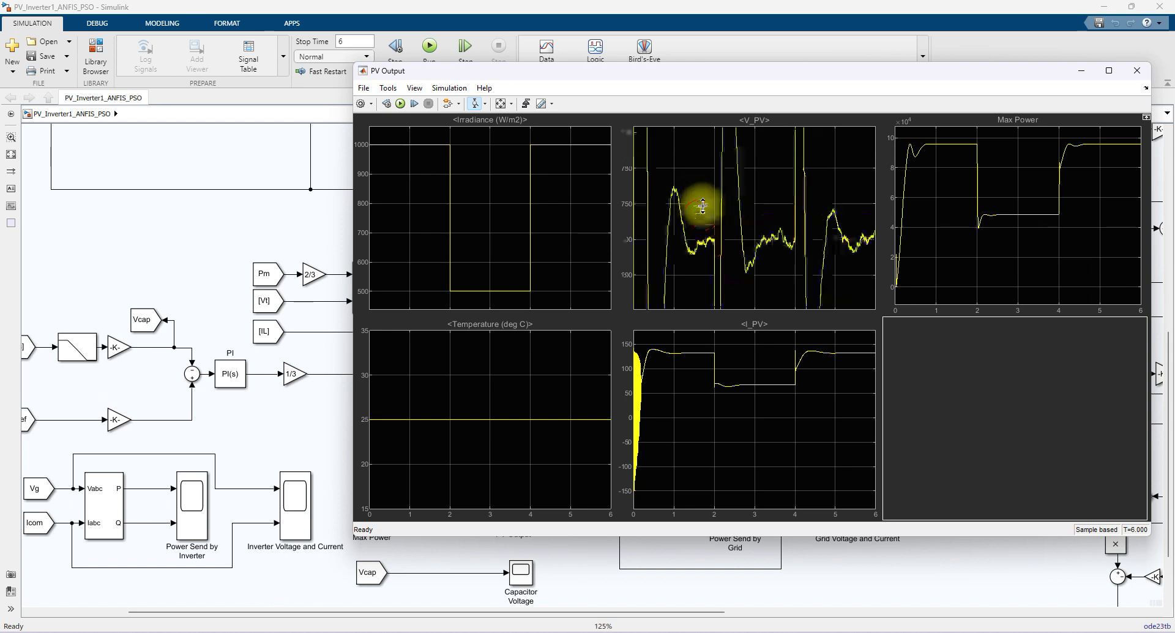
pyautogui.click(501, 106)
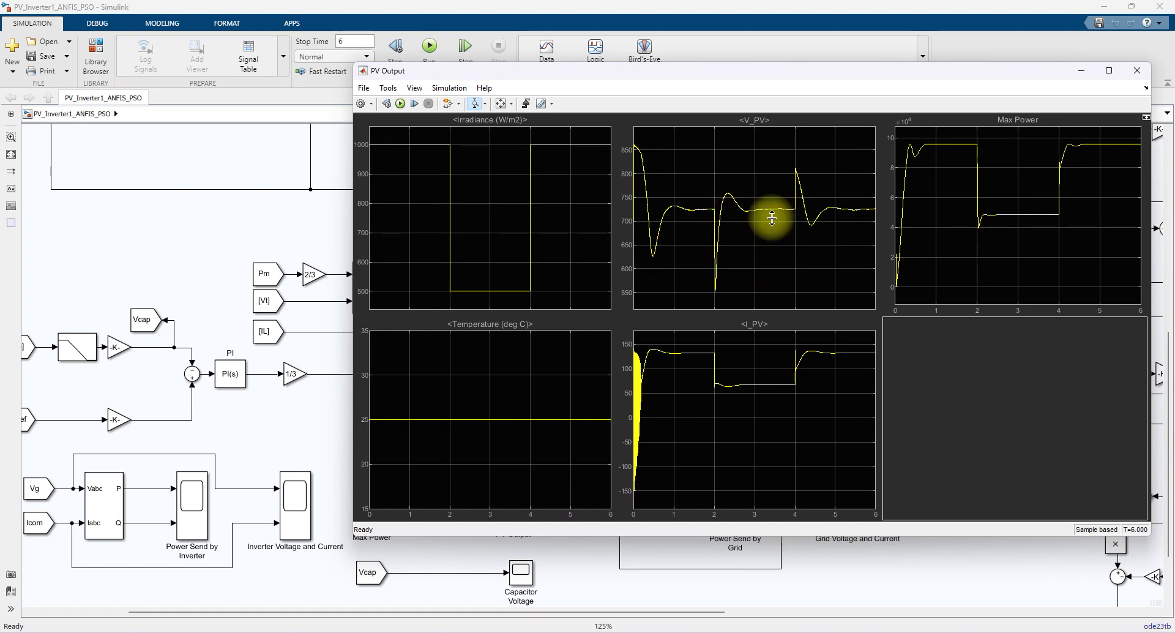
pyautogui.moveTo(774, 202); pyautogui.dragTo(772, 218)
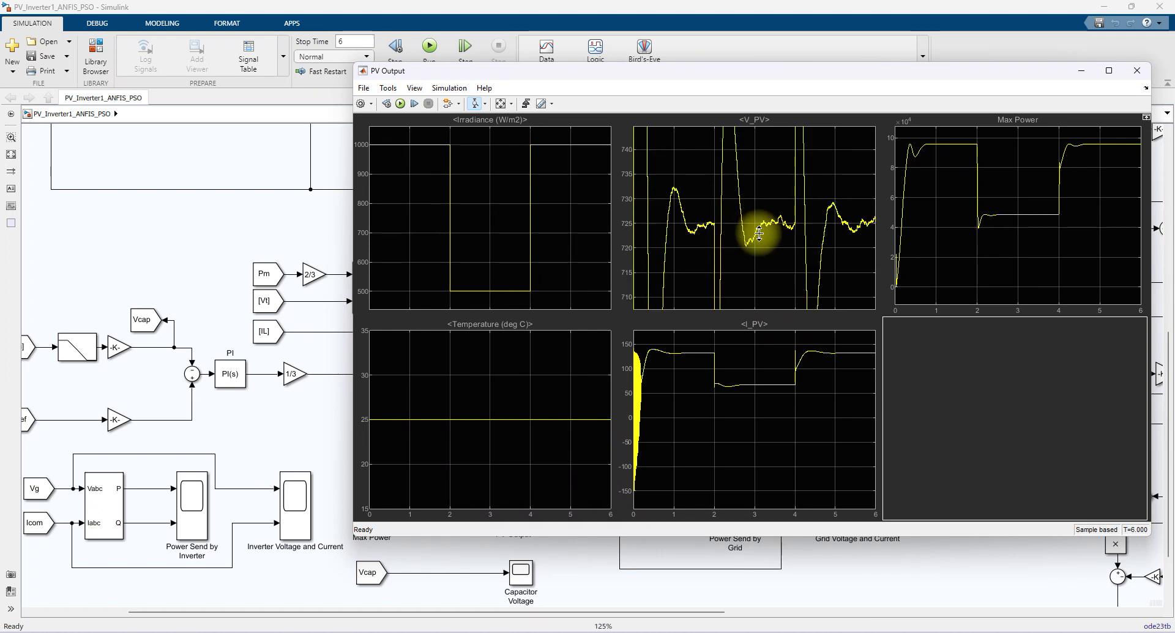
pyautogui.click(501, 104)
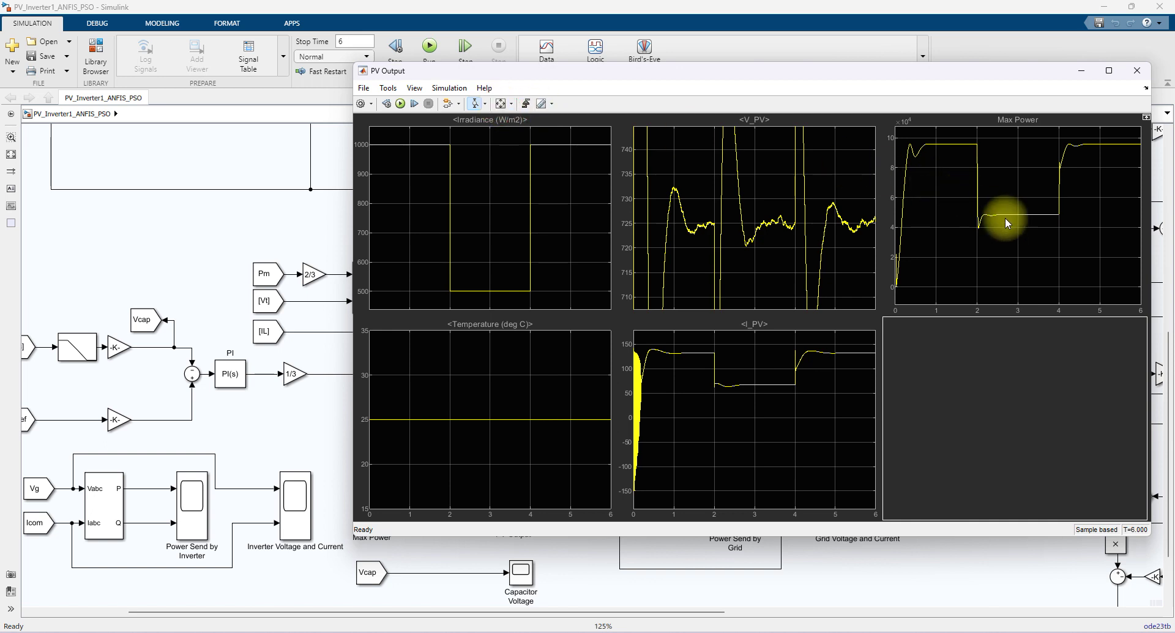
pyautogui.moveTo(1022, 209); pyautogui.dragTo(1026, 222)
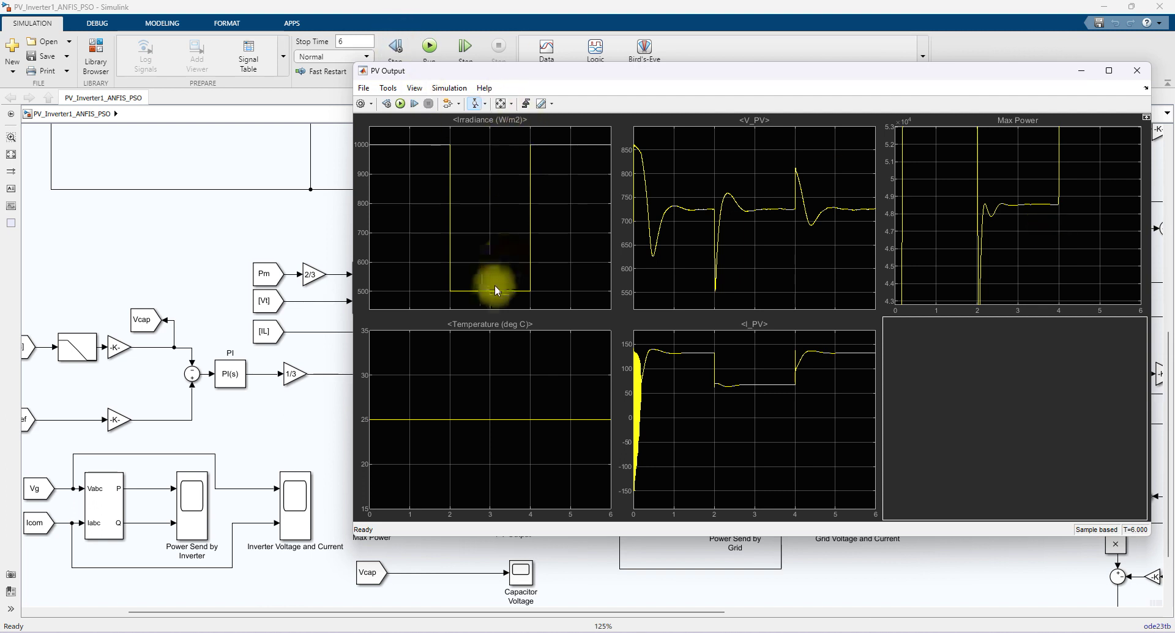
pyautogui.hotkey('ctrl', 'a')
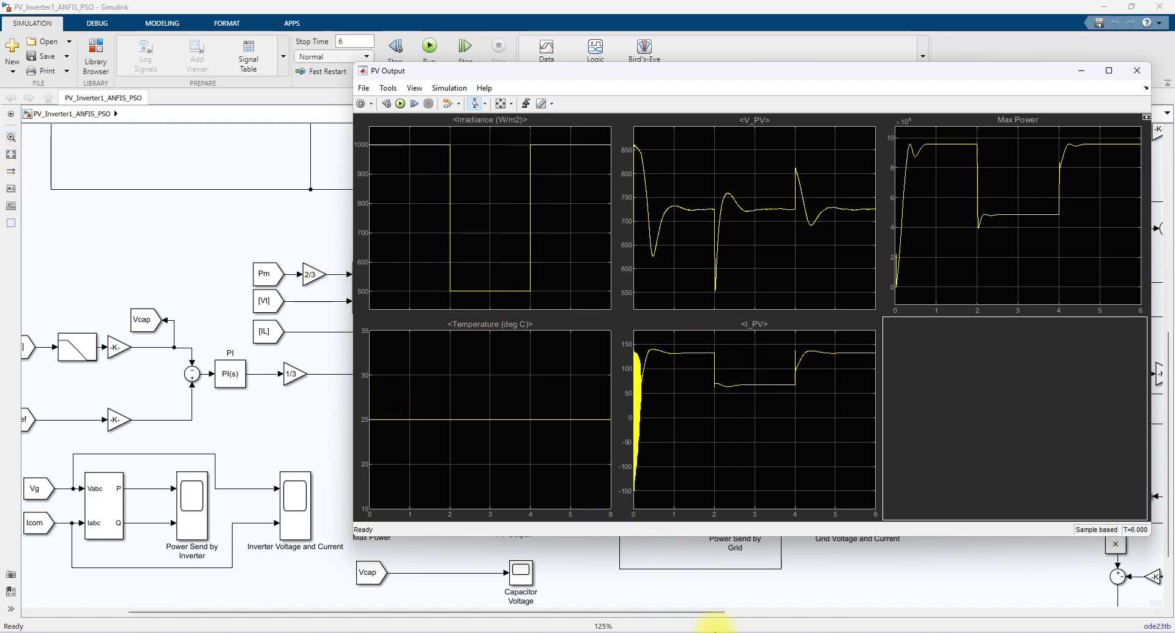
# Bring up the Inverter Voltage and Current scope, inspect the waveforms from about 0.9 to 1.55 s, and restore the full range.
pyautogui.moveTo(765, 631)
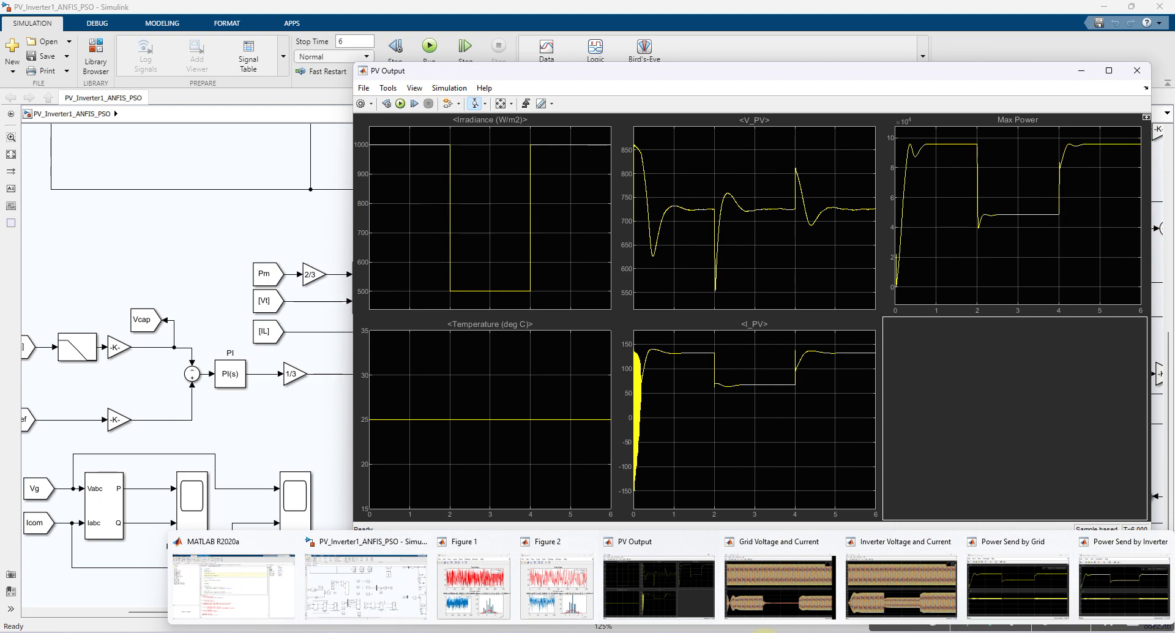
pyautogui.click(897, 586)
pyautogui.moveTo(573, 130); pyautogui.dragTo(486, 98)
pyautogui.click(329, 132)
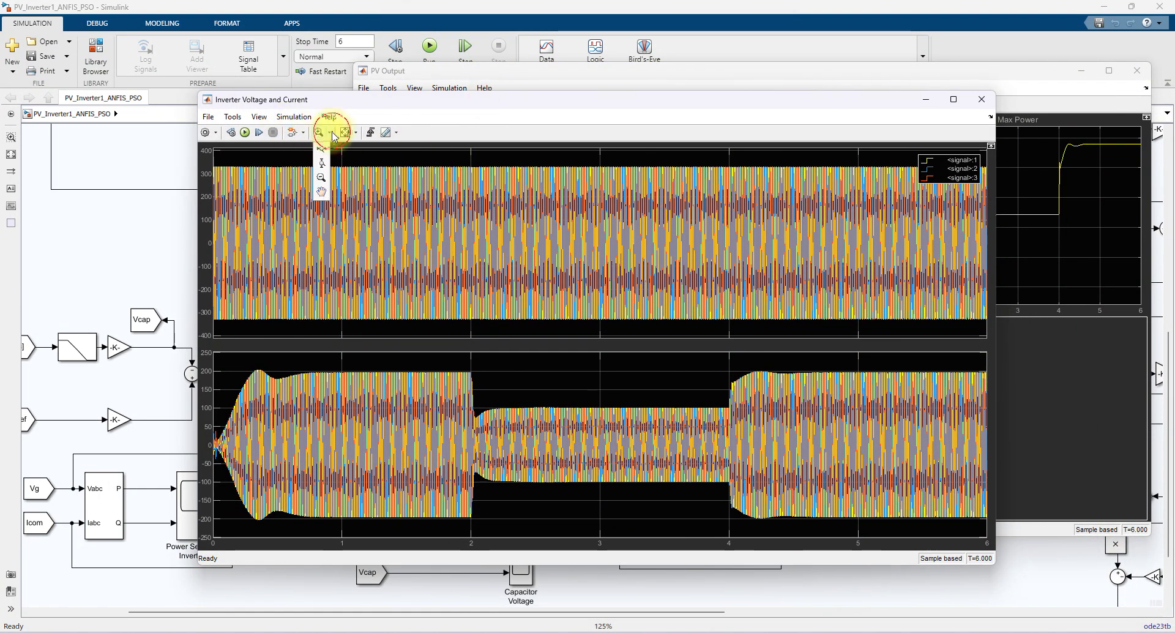
pyautogui.click(323, 163)
pyautogui.moveTo(414, 159); pyautogui.dragTo(328, 161)
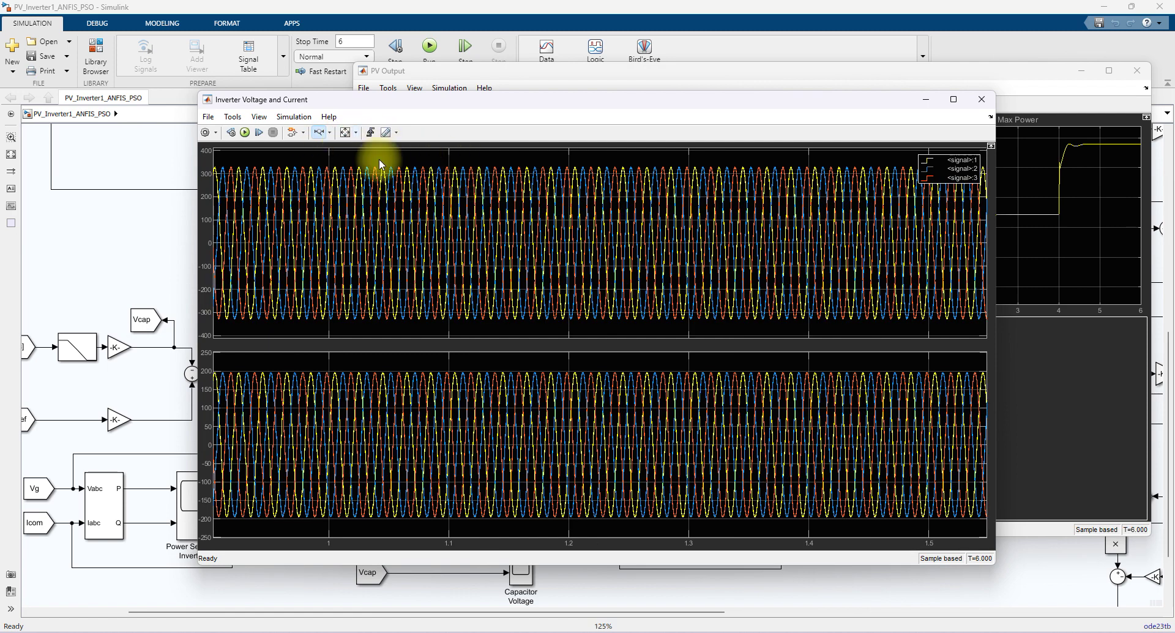
pyautogui.click(346, 133)
# Mark the inverter current amplitude before 2 s, between 2 and 4 s, and after 4 s with the screen pen, and clear the marks.
pyautogui.hotkey('ctrl', 'shift', 'd')
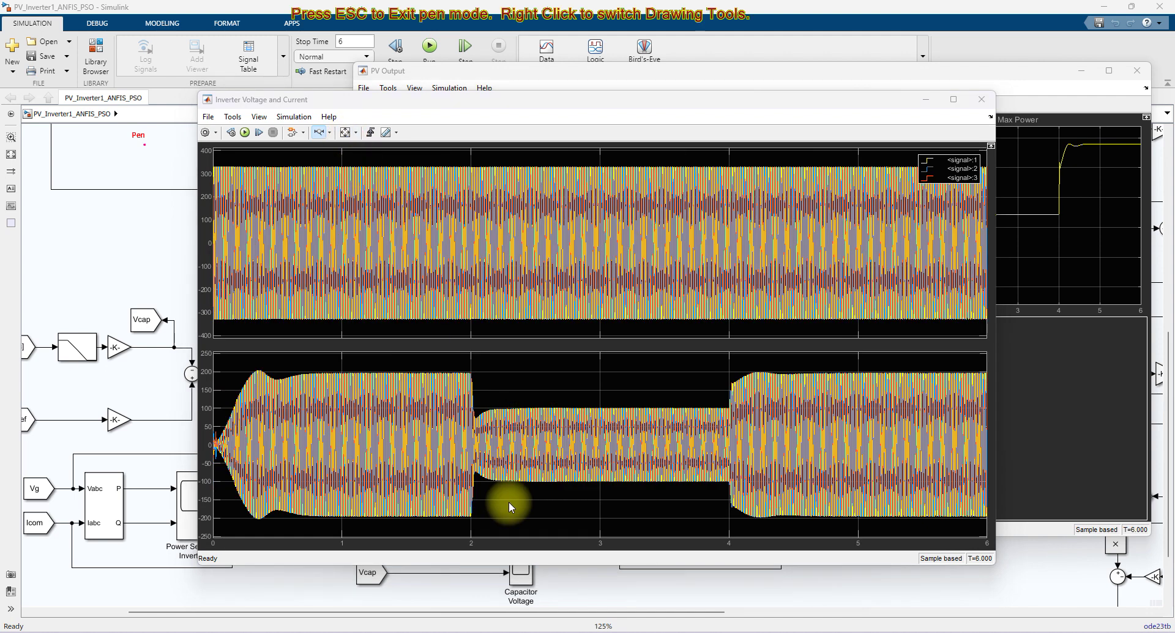
pyautogui.click(382, 375)
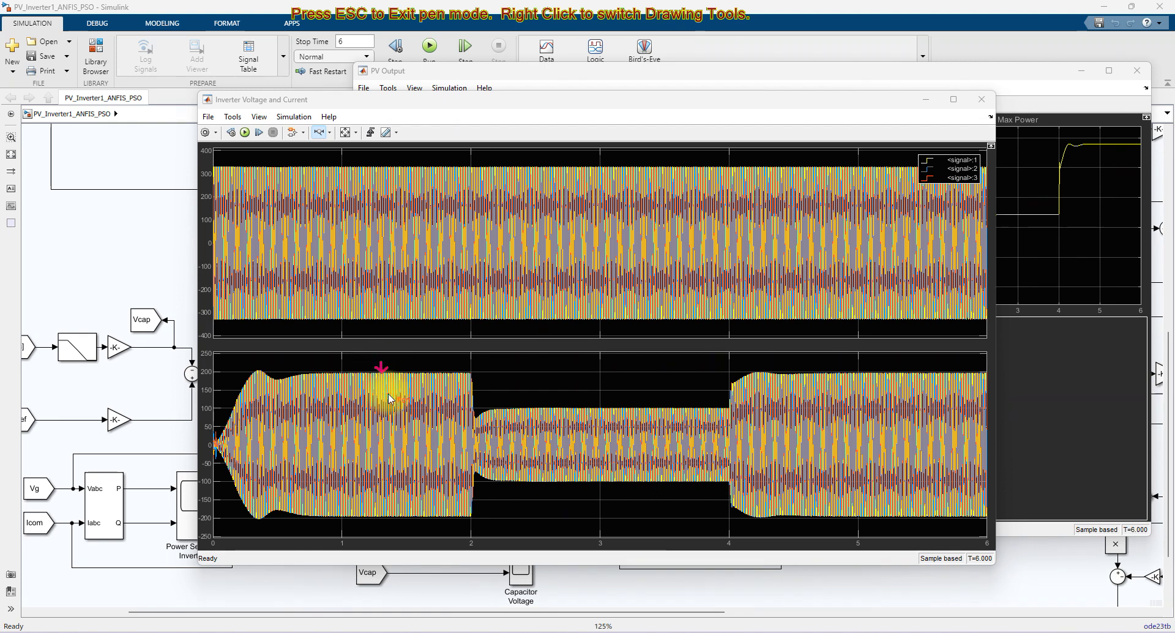
pyautogui.click(591, 409)
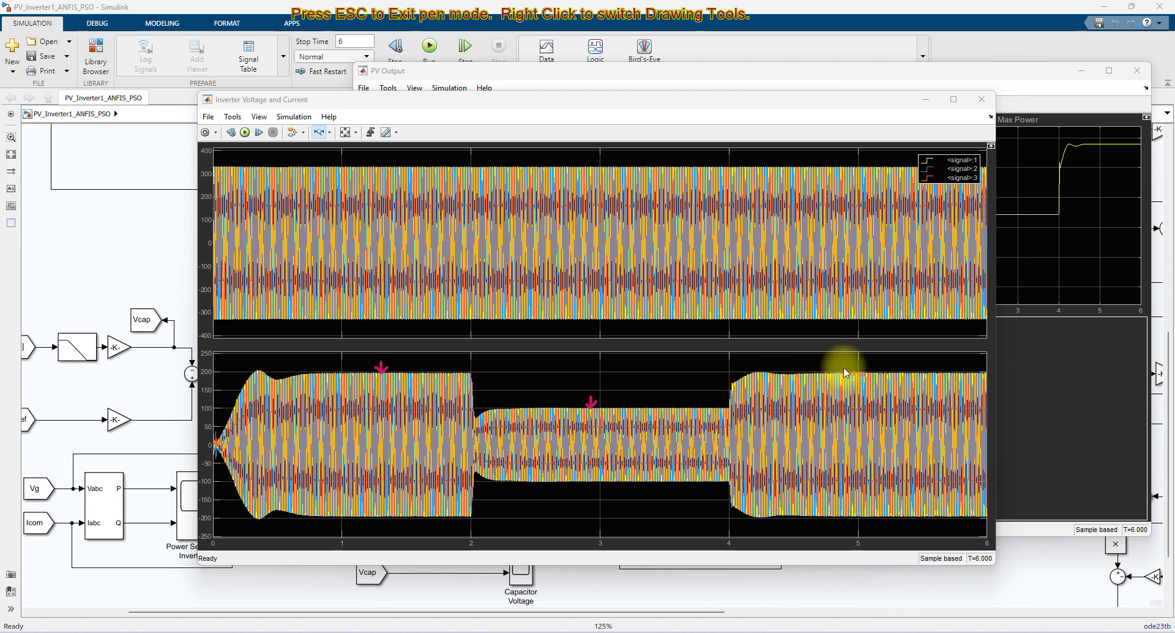
pyautogui.moveTo(846, 360); pyautogui.dragTo(847, 387)
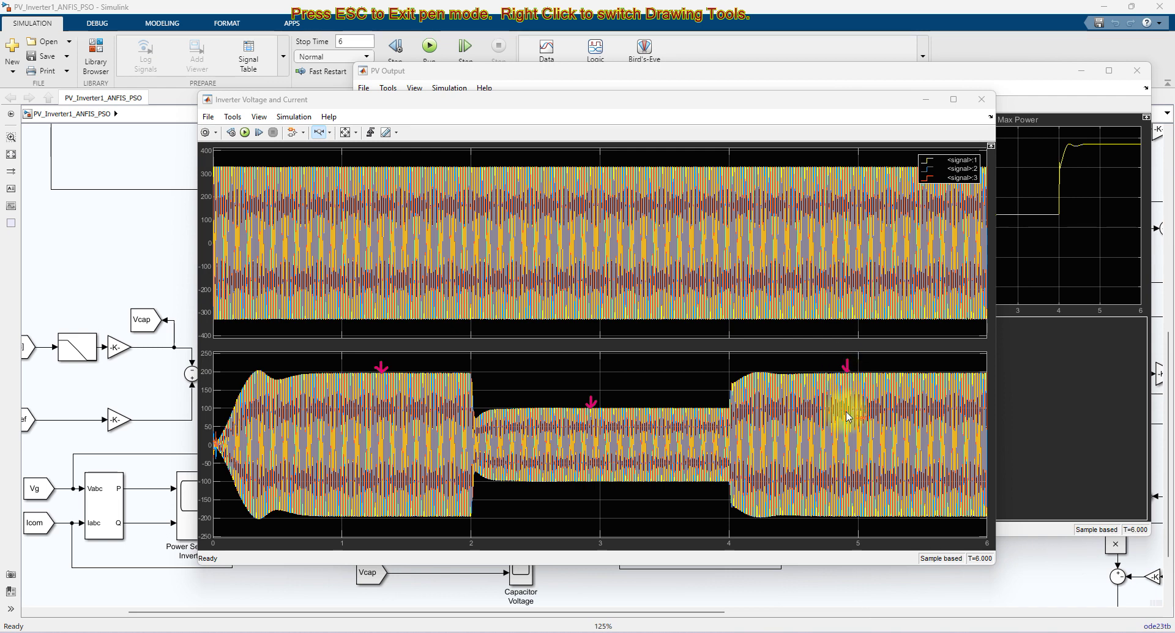
pyautogui.press('Escape')
# Bring up the Grid Voltage and Current scope and reposition it so both plots are fully in view.
pyautogui.moveTo(756, 630)
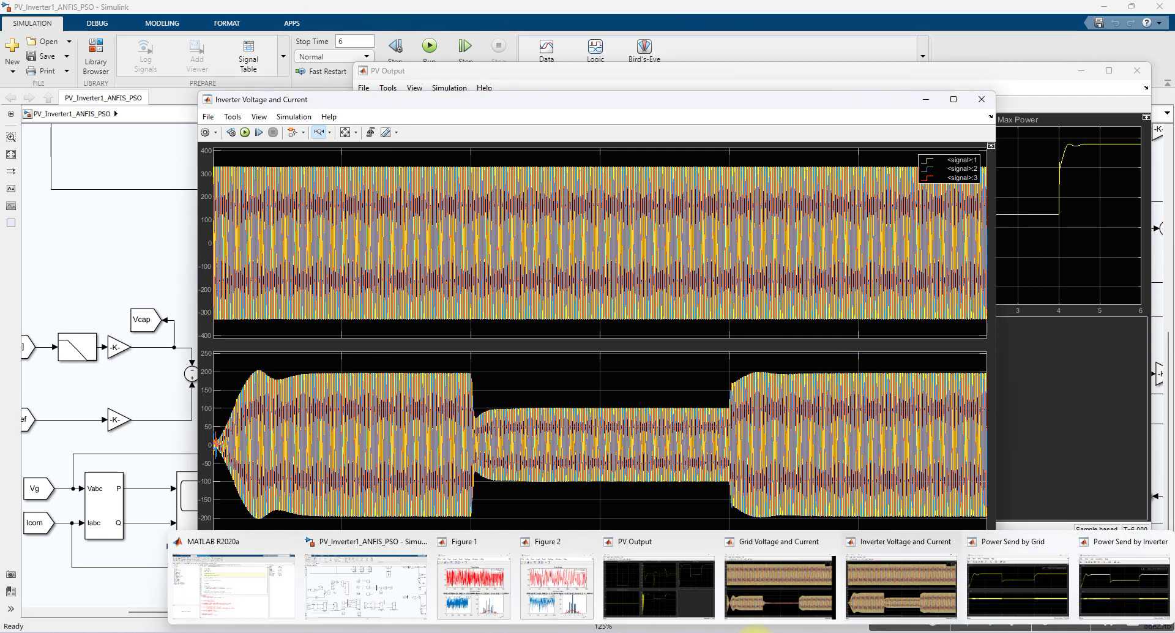
pyautogui.click(789, 585)
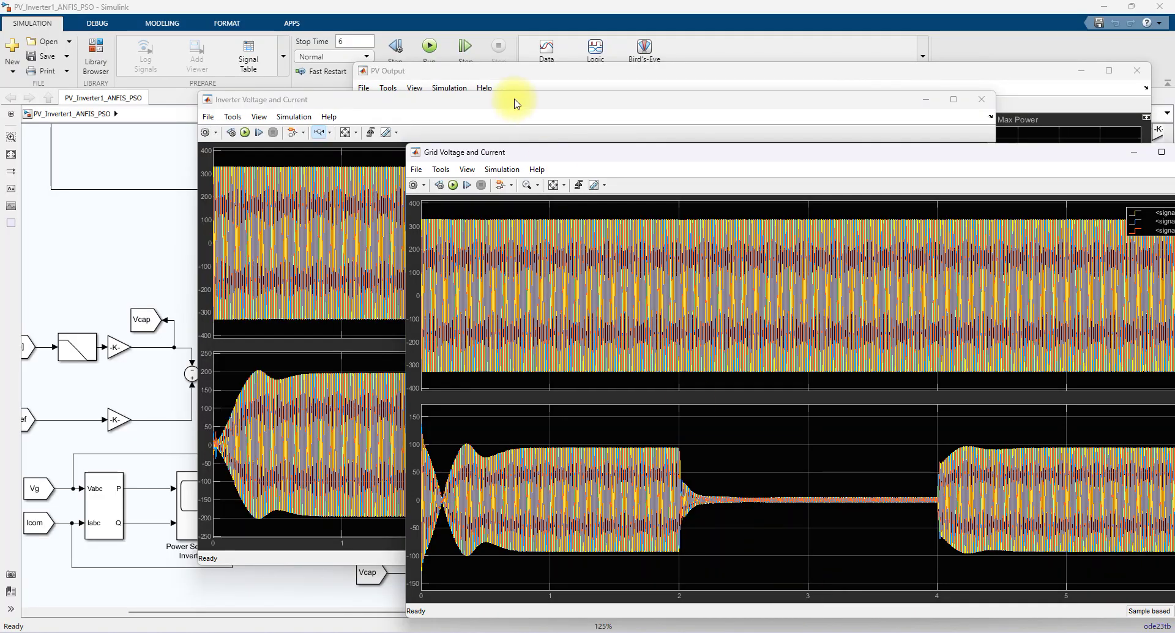
pyautogui.moveTo(551, 158); pyautogui.dragTo(371, 85)
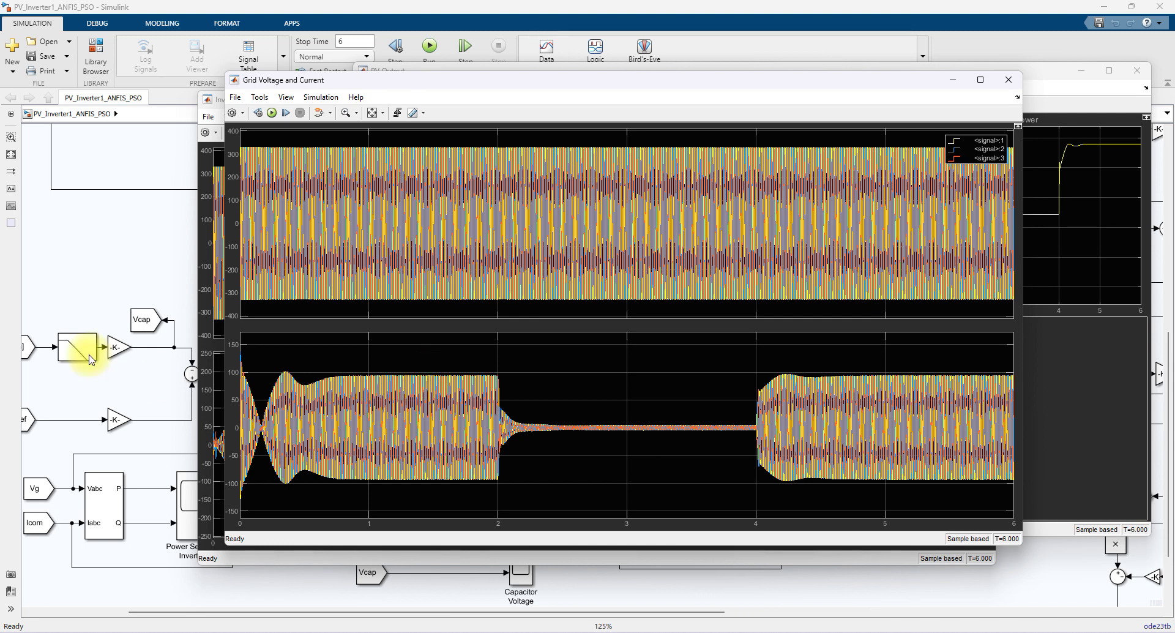
# Return to the model and open the Three-Phase Series RLC Load block to check its load settings.
pyautogui.click(113, 265)
pyautogui.click(811, 203)
pyautogui.doubleClick(811, 203)
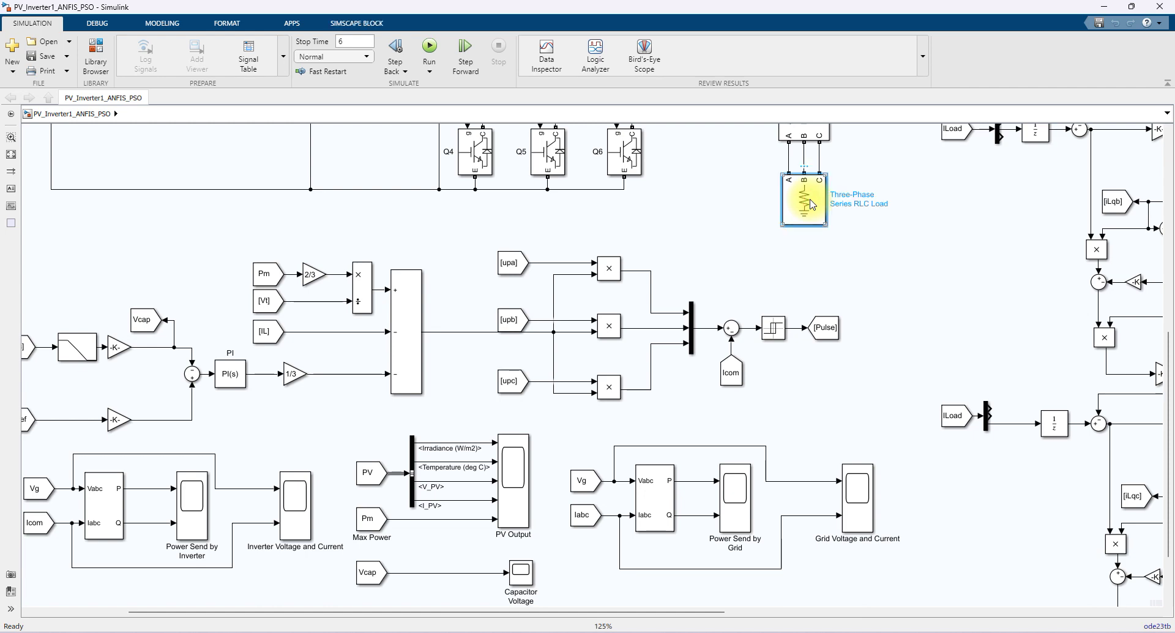
pyautogui.doubleClick(932, 210)
pyautogui.click(937, 312)
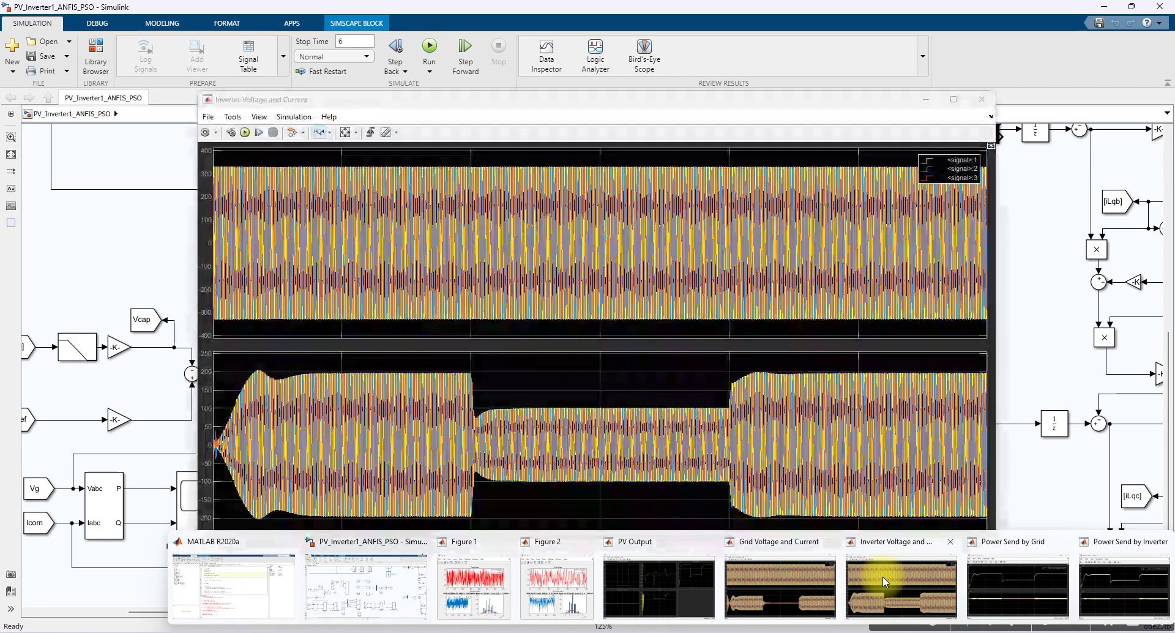
# Arrange the inverter and grid voltage and current scopes side by side, tick the inverter current before 2 s, and clear the mark.
pyautogui.click(851, 585)
pyautogui.moveTo(750, 630)
pyautogui.click(759, 589)
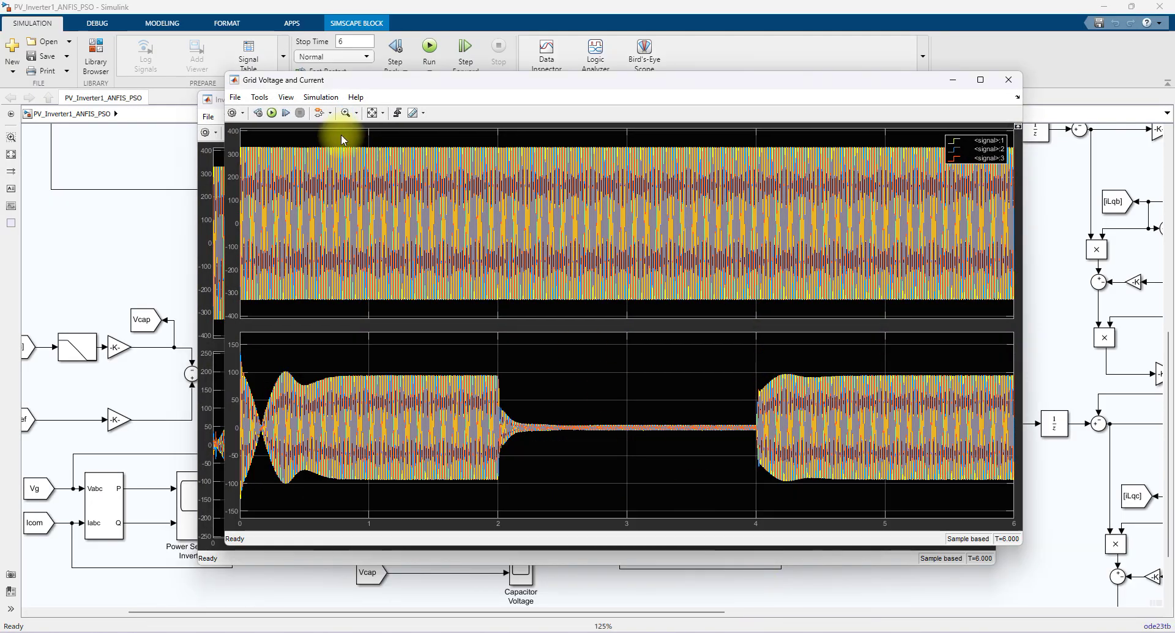
pyautogui.moveTo(321, 99); pyautogui.dragTo(632, 96)
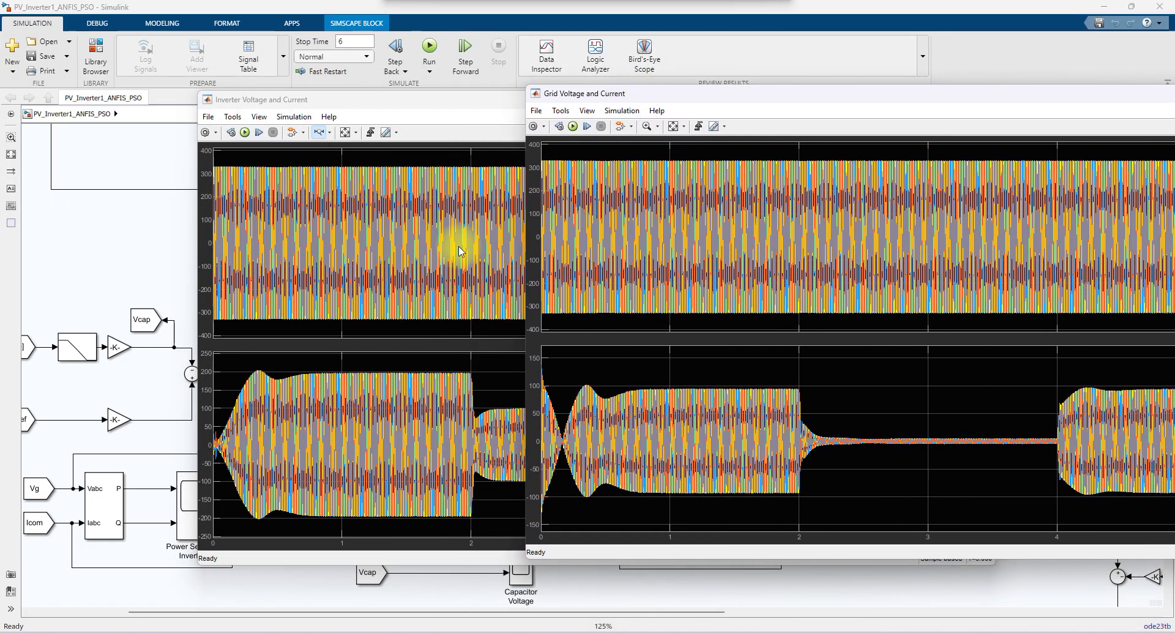
pyautogui.hotkey('ctrl', '2')
pyautogui.moveTo(360, 373); pyautogui.dragTo(395, 350)
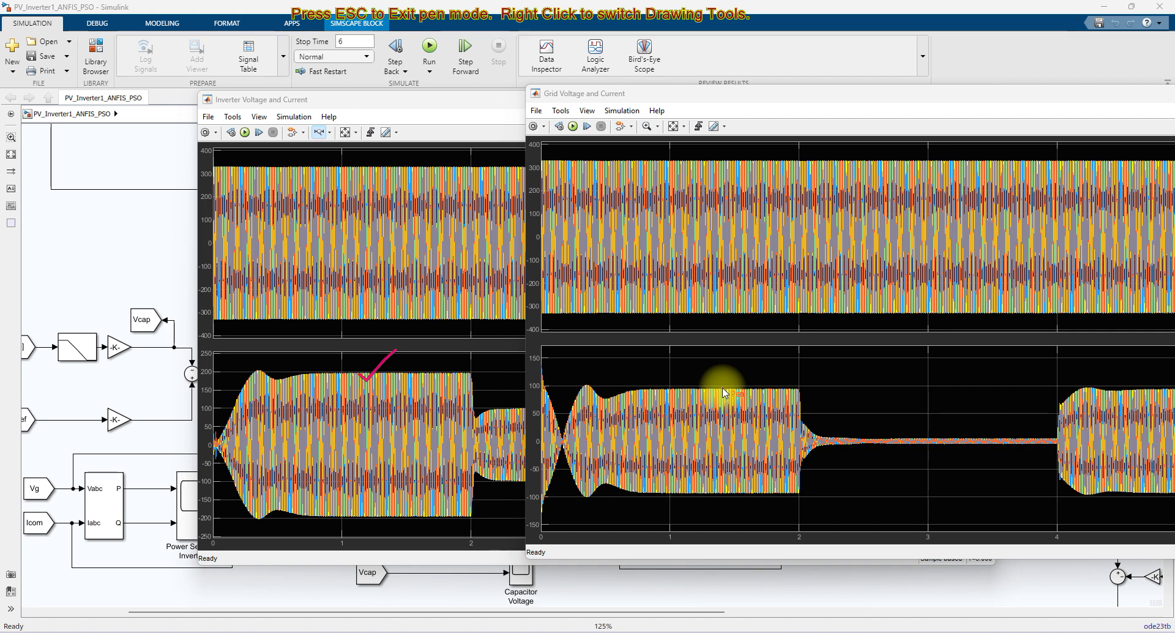
pyautogui.press('Escape')
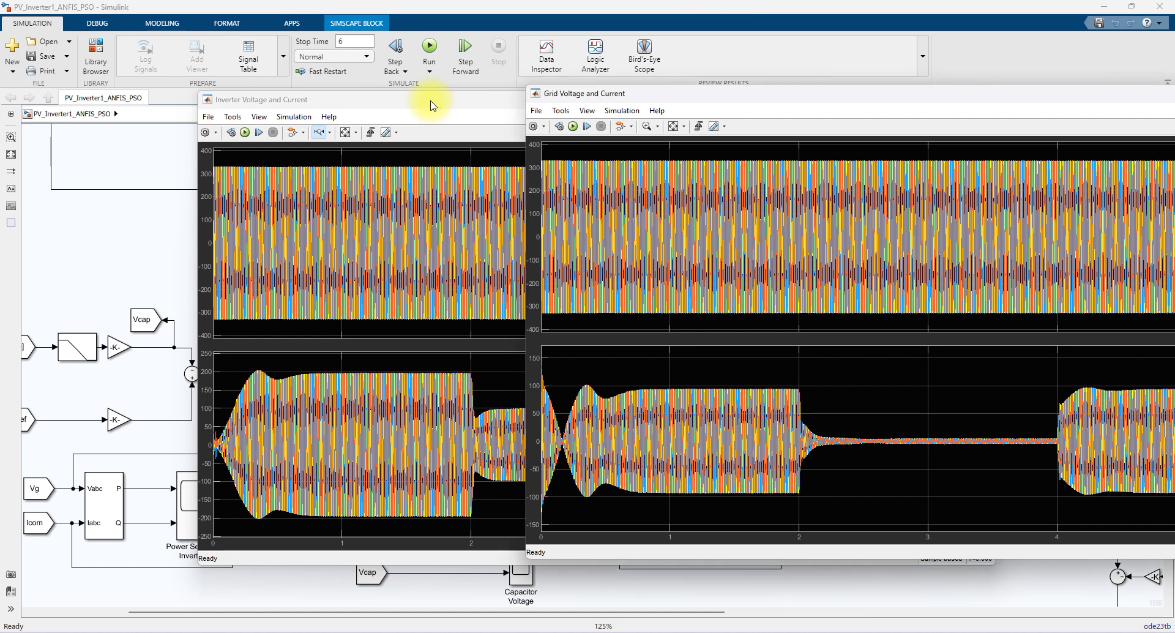
# Compare the inverter and grid currents between 2 and 4 s by moving the inverter scope aside and alternating between both scopes.
pyautogui.moveTo(432, 105); pyautogui.dragTo(269, 103)
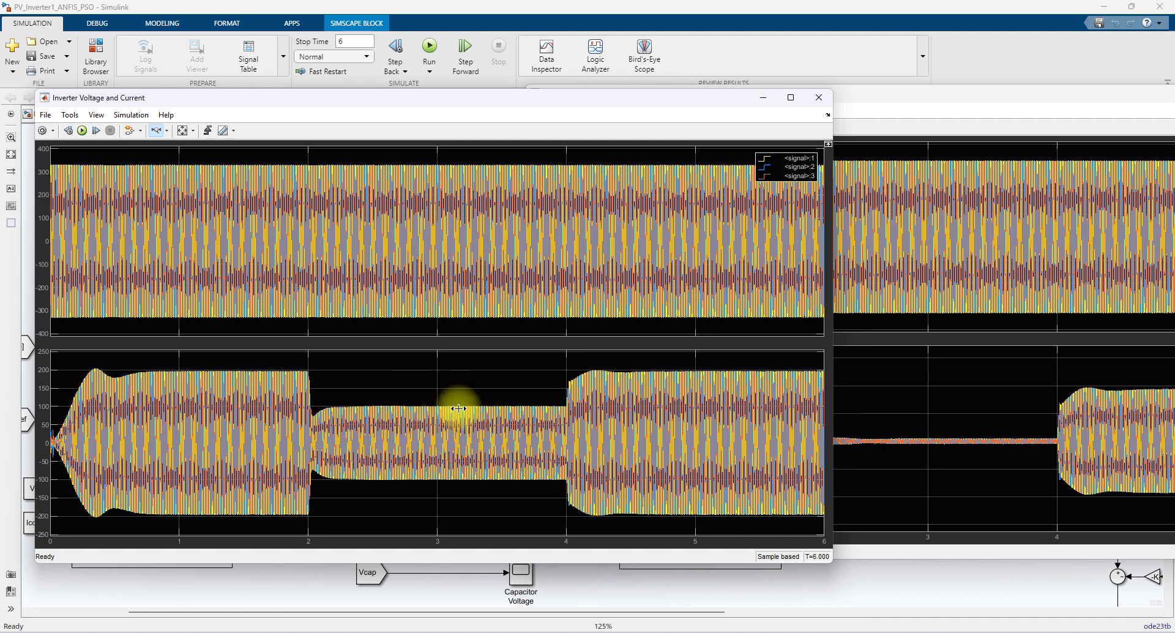
pyautogui.click(892, 96)
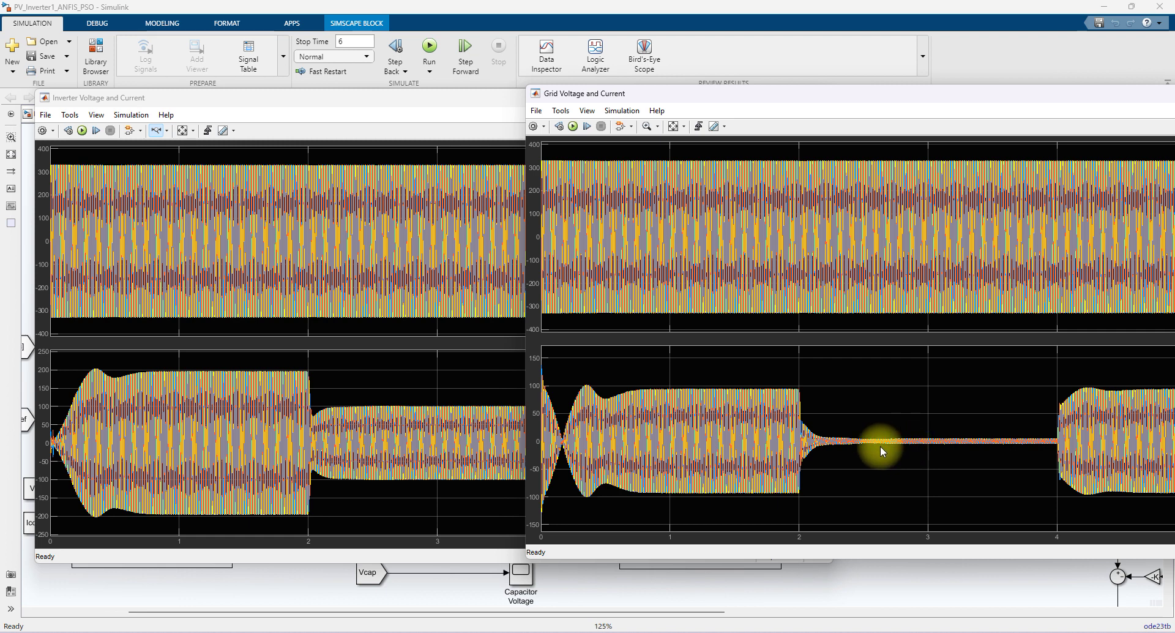
pyautogui.click(331, 101)
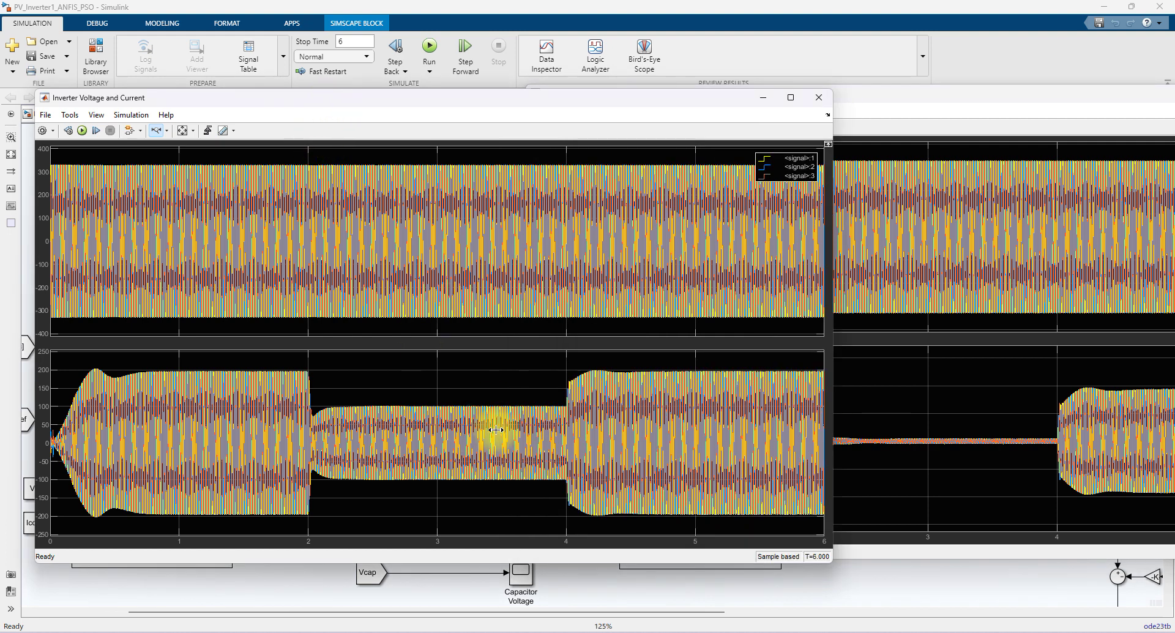
pyautogui.click(851, 107)
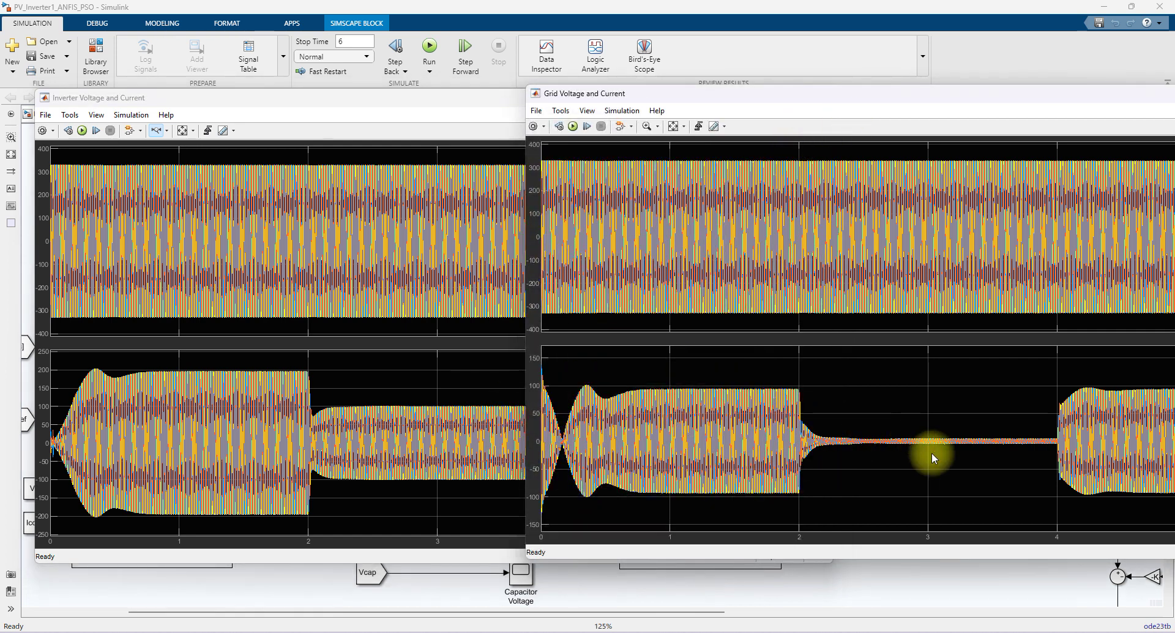
# Show the Power Send by Inverter and Power Send by Grid scopes side by side and tick the grid power level before 2 s.
pyautogui.moveTo(765, 630)
pyautogui.click(999, 586)
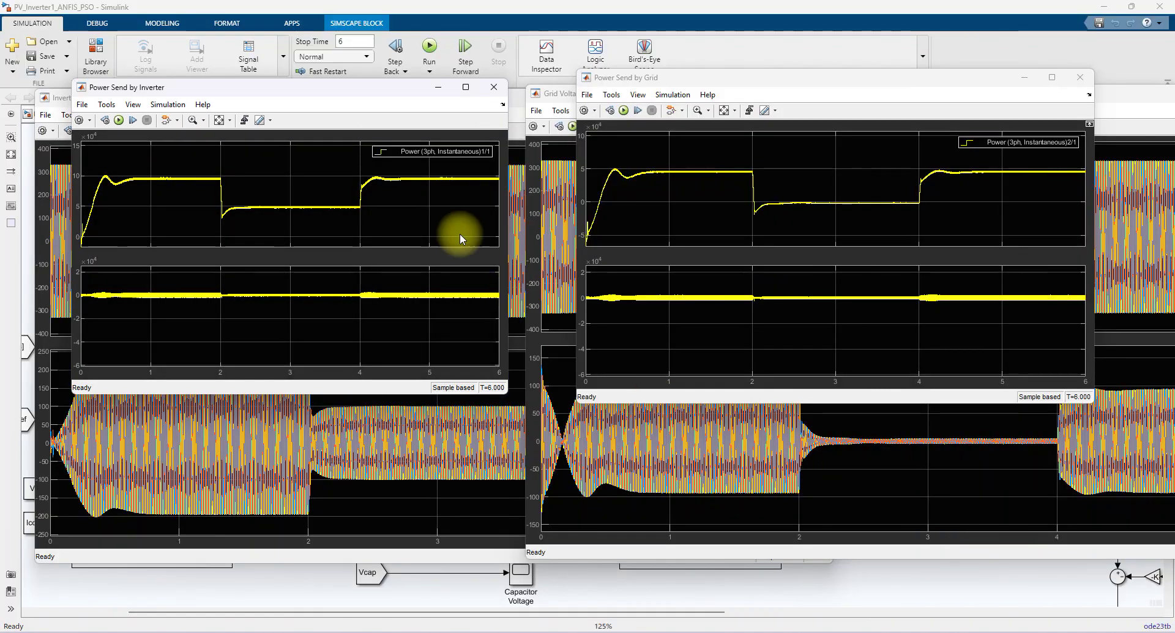
pyautogui.moveTo(384, 92); pyautogui.dragTo(439, 76)
pyautogui.hotkey('ctrl', '2')
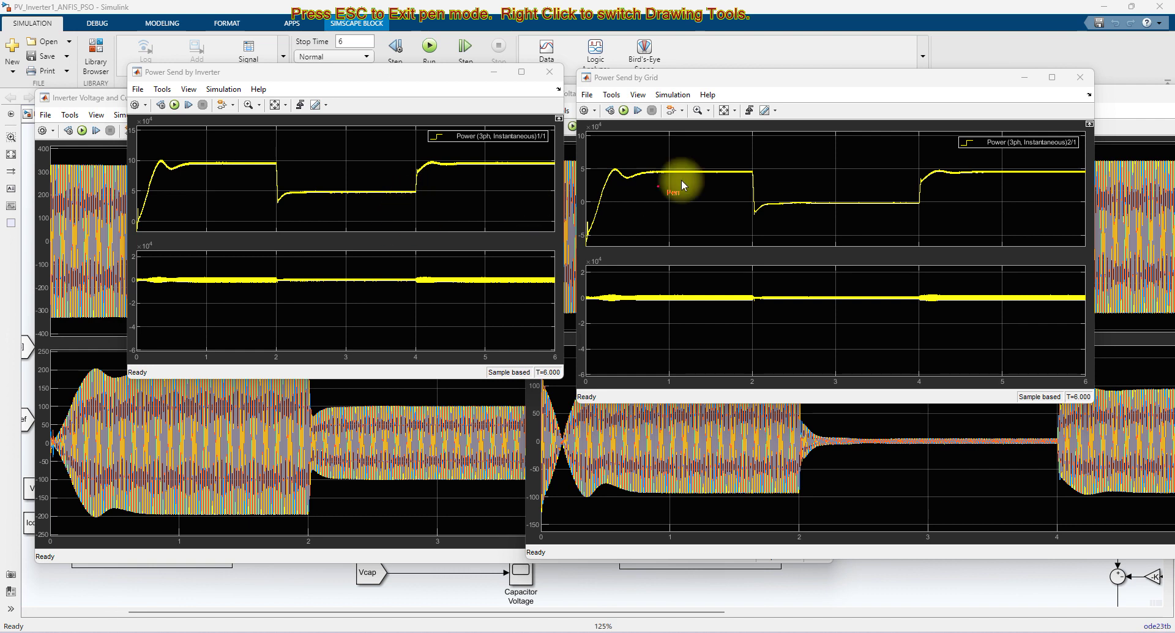
pyautogui.moveTo(696, 176); pyautogui.dragTo(715, 160)
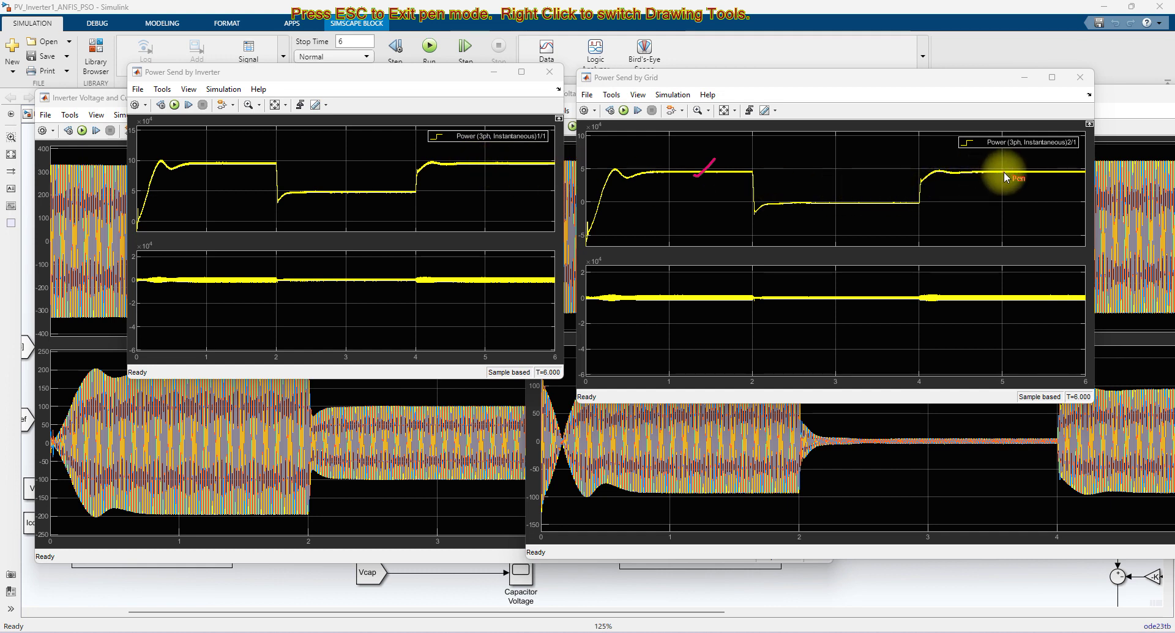
pyautogui.click(469, 165)
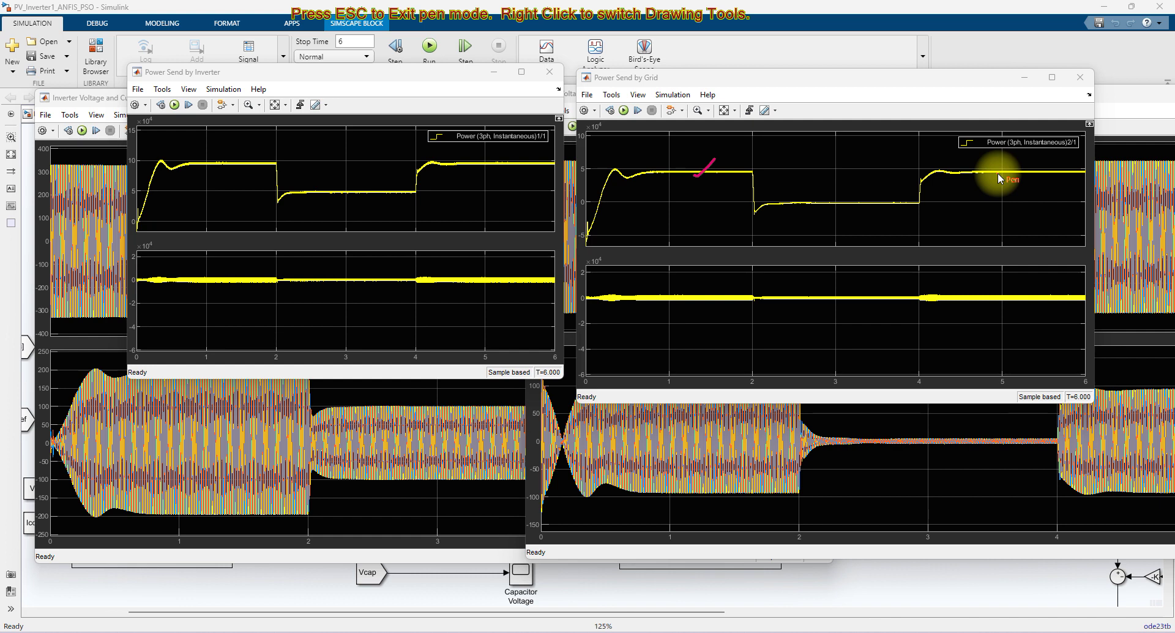
# Bring the PV Output scope forward to compare PV power with the inverter power, and clear the pen mark.
pyautogui.moveTo(709, 629)
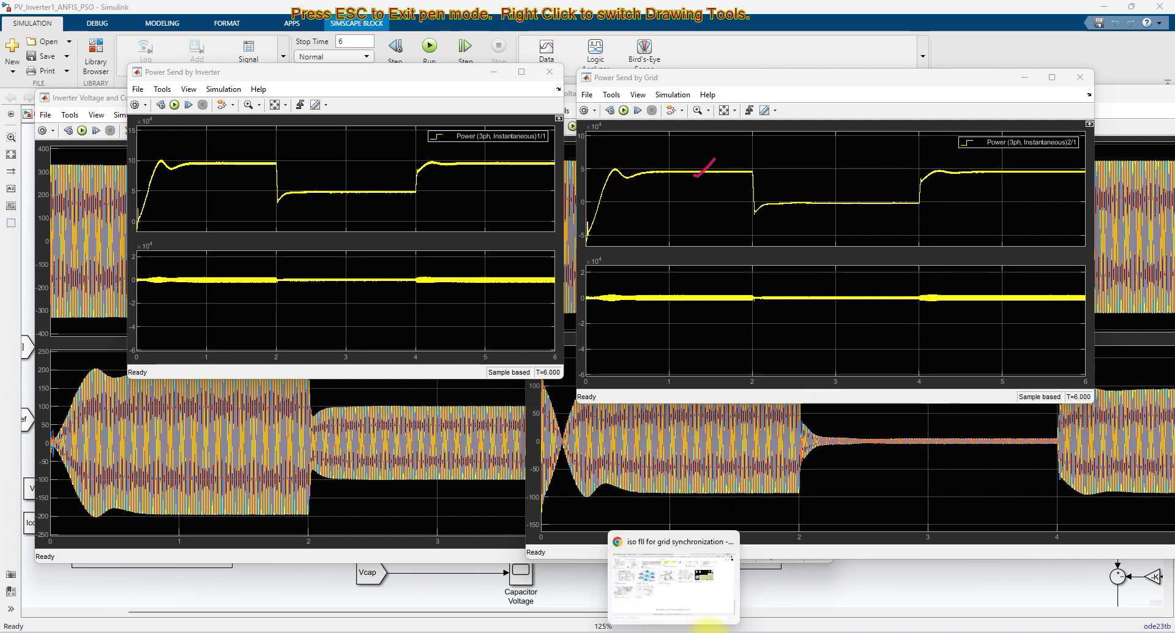
pyautogui.click(653, 605)
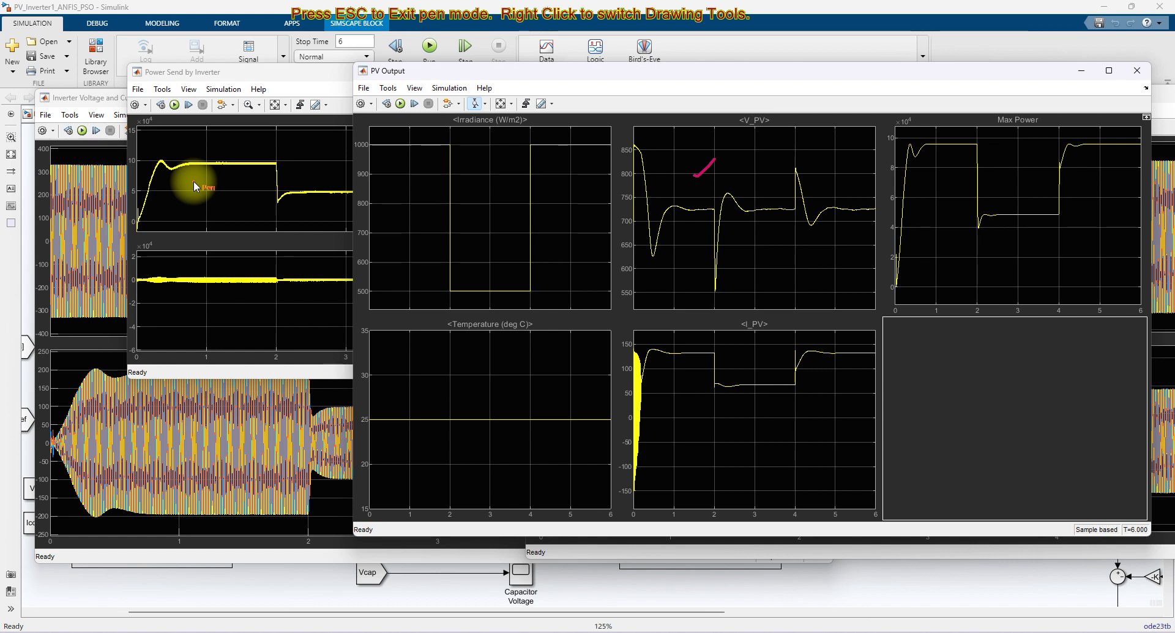
pyautogui.press('Escape')
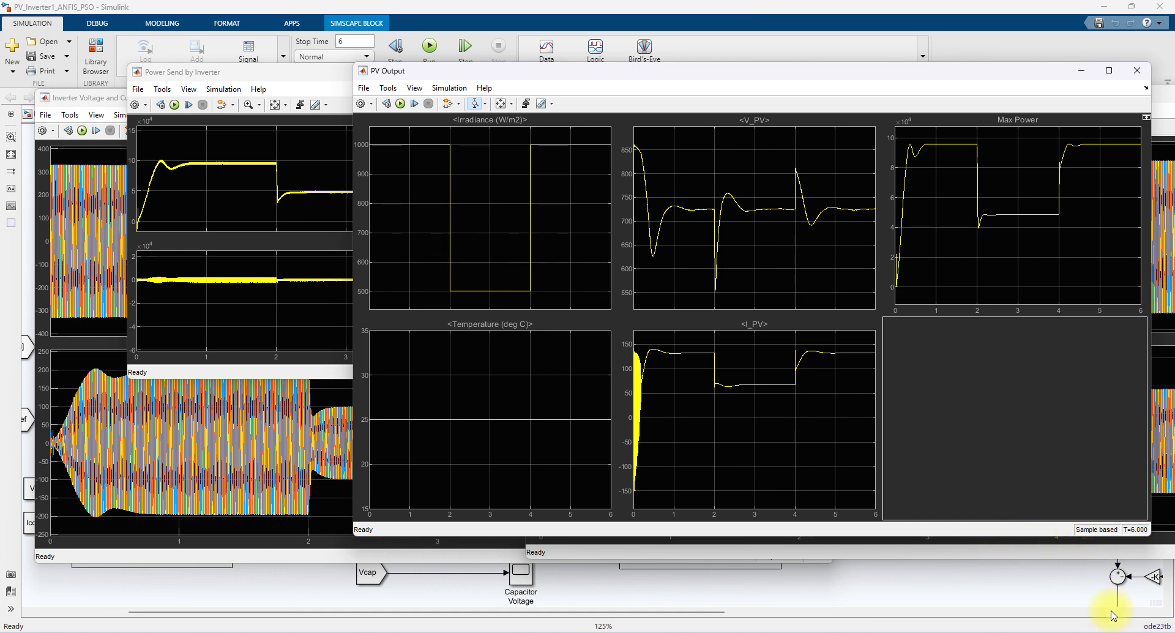